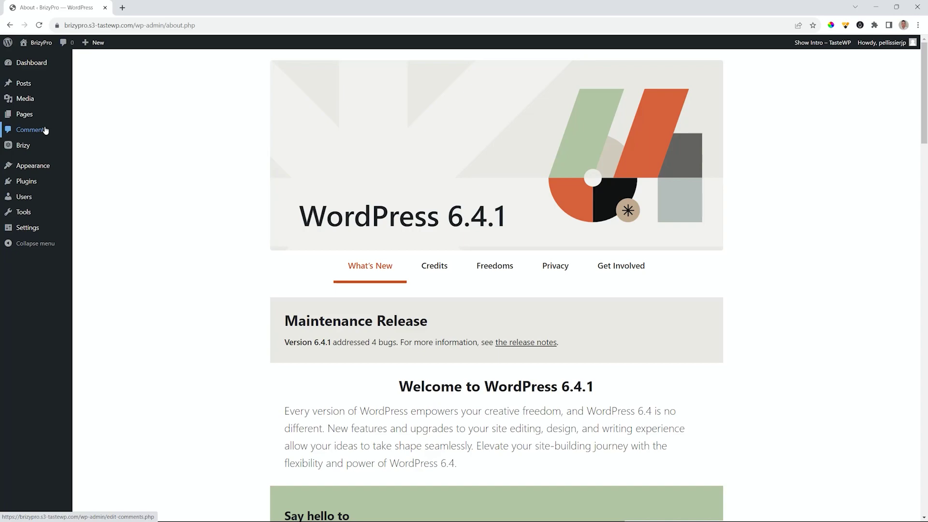
Step: Open the list of installed themes to check which one the site uses
mouse_move(30, 110)
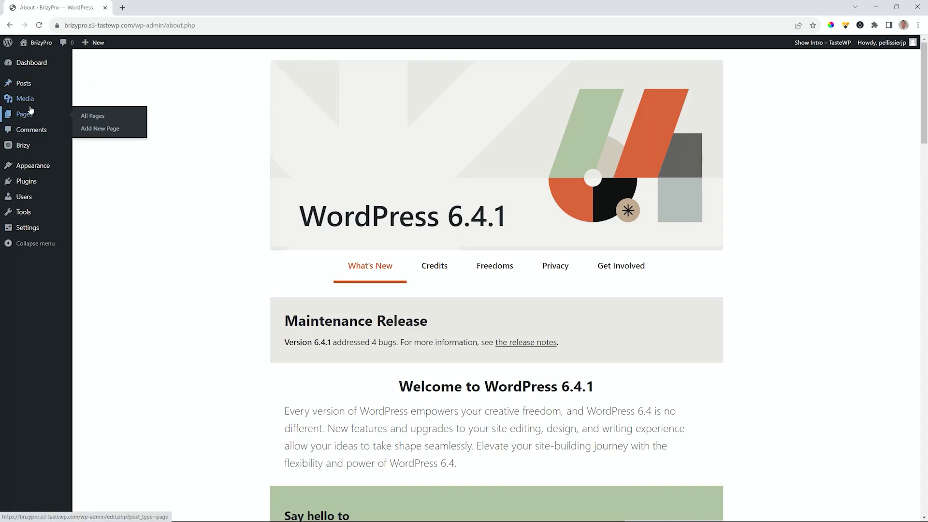
mouse_move(27, 147)
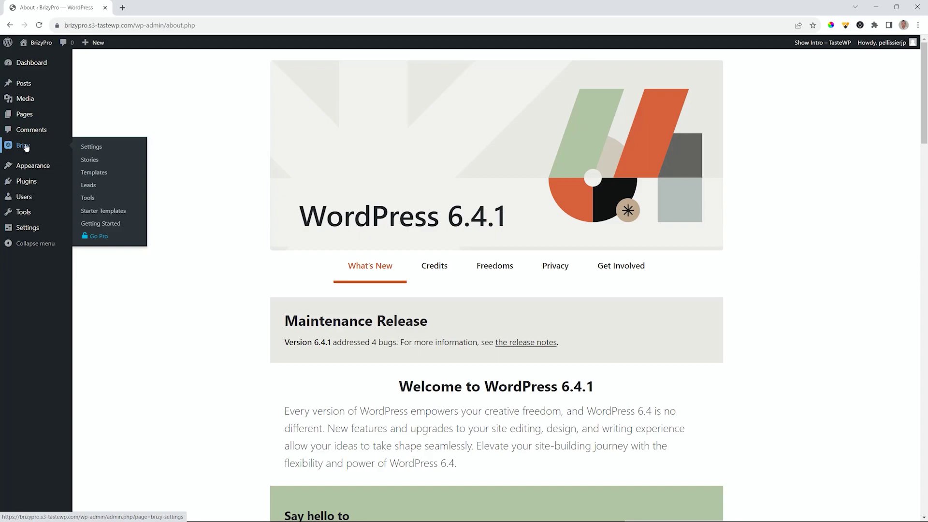
mouse_move(26, 170)
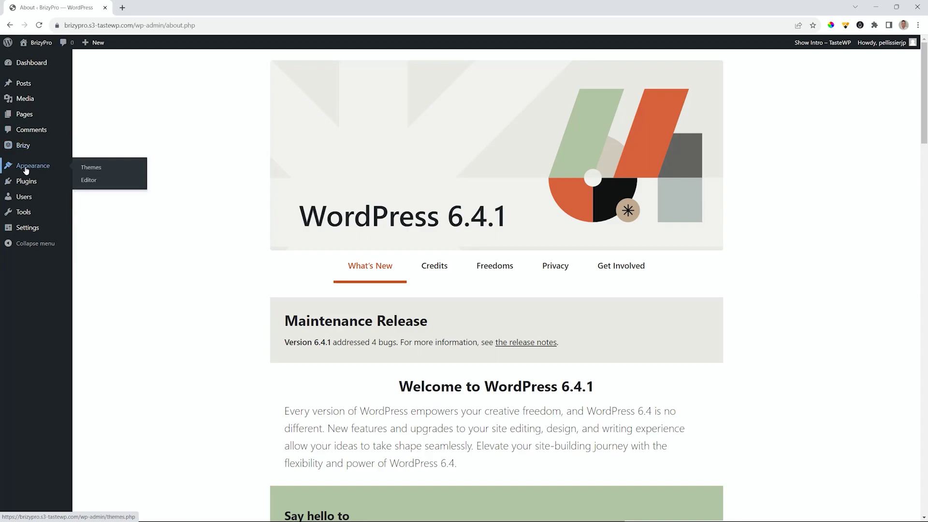
click(25, 167)
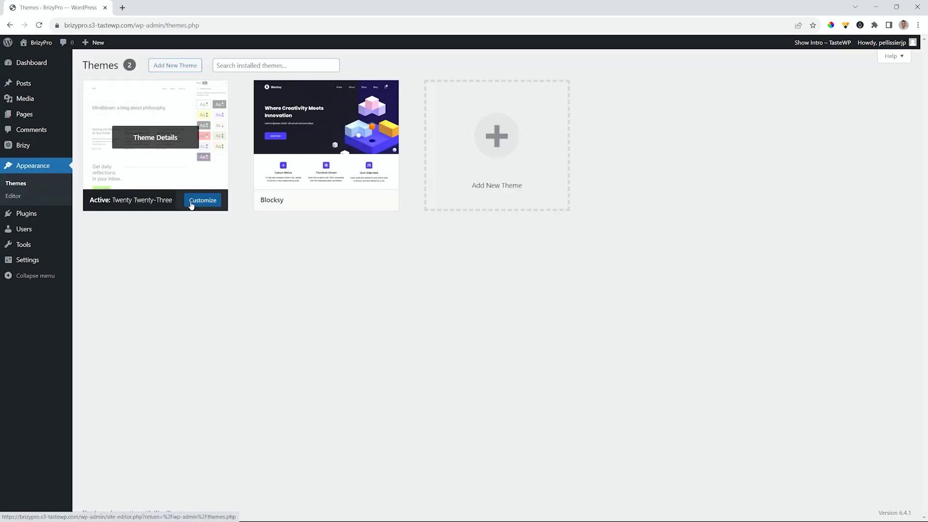
Step: Move the "Hello world!" post to the trash
click(22, 84)
mouse_move(127, 136)
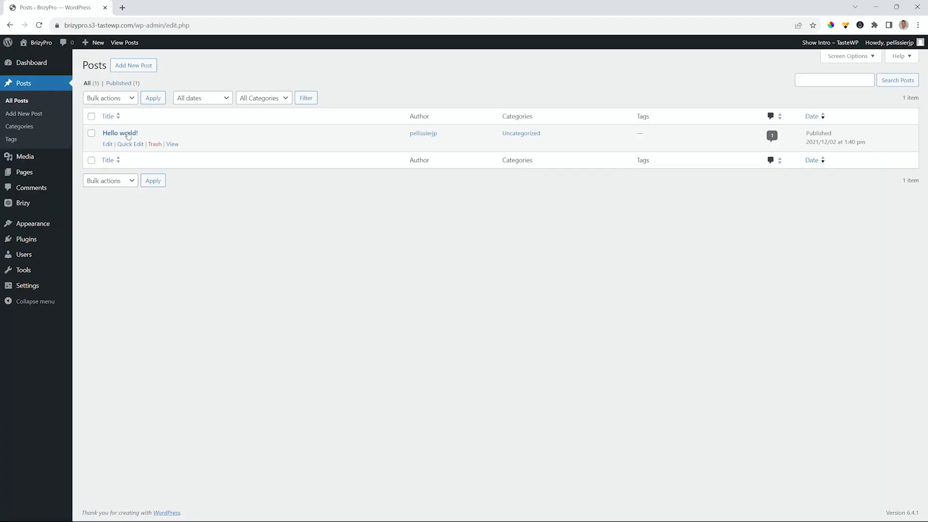
click(154, 144)
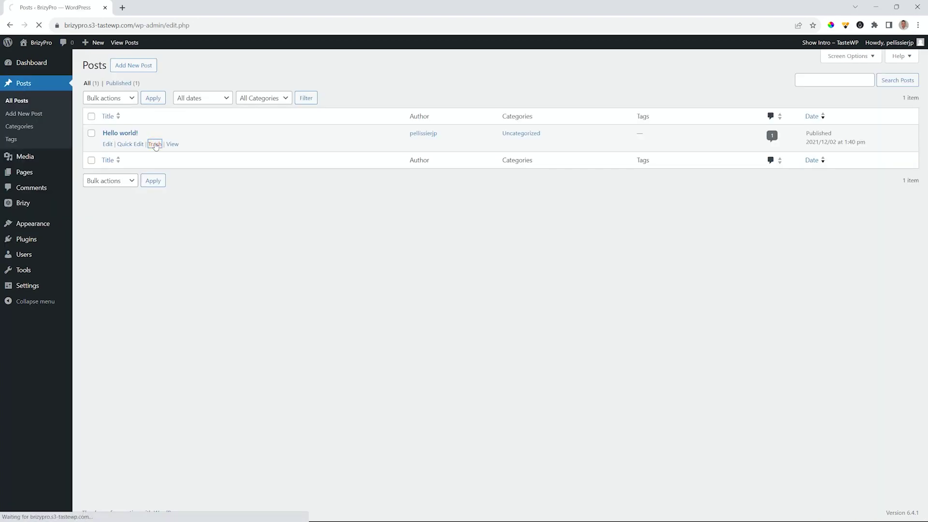
Step: View the published Homepage and look through it from the hero section down to the contact details
click(20, 176)
mouse_move(130, 137)
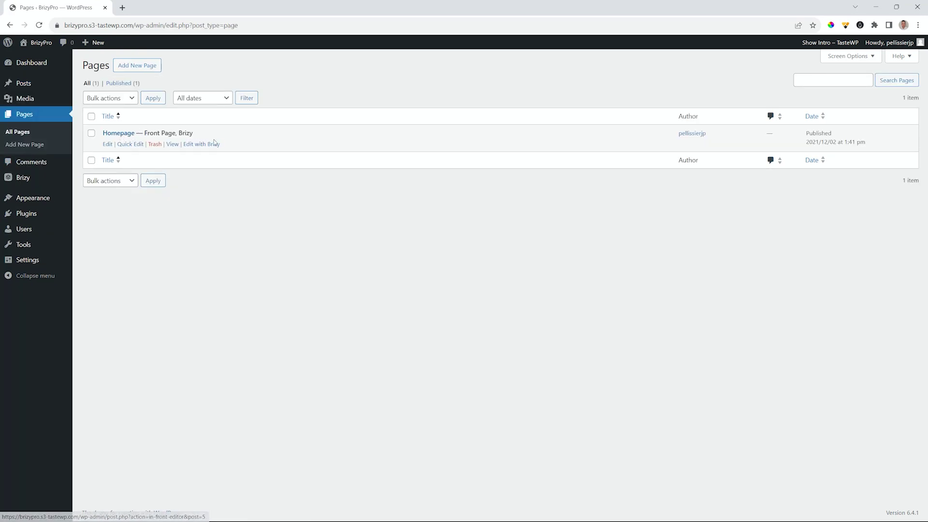
click(175, 144)
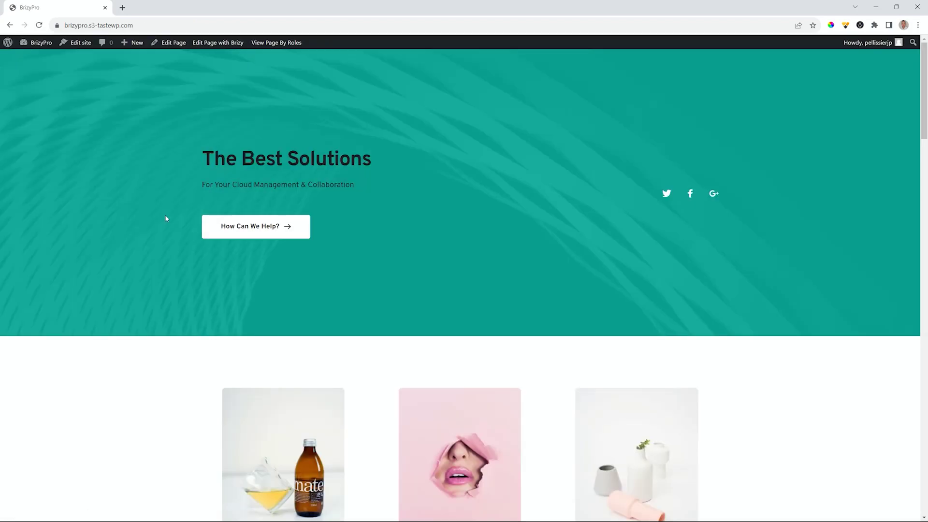
scroll(165, 218, down, 20)
scroll(166, 218, down, 20)
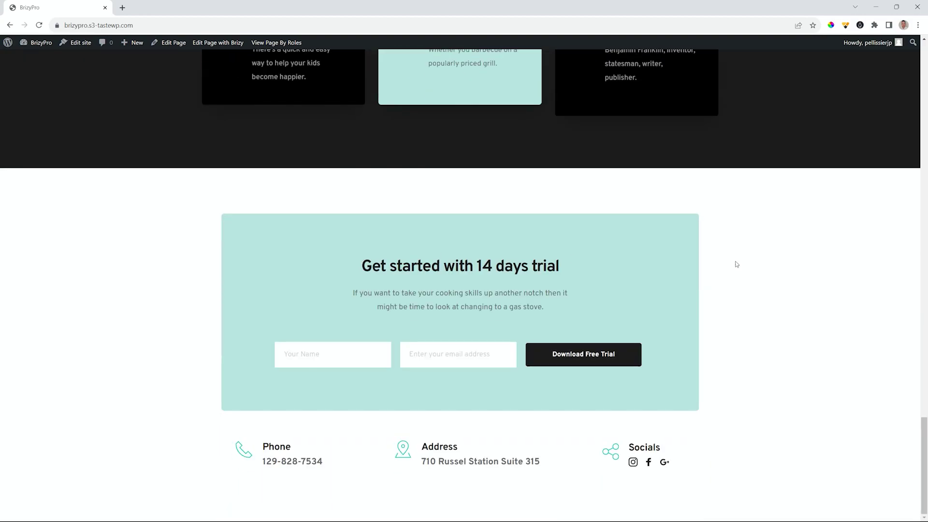
drag(924, 464, 924, 51)
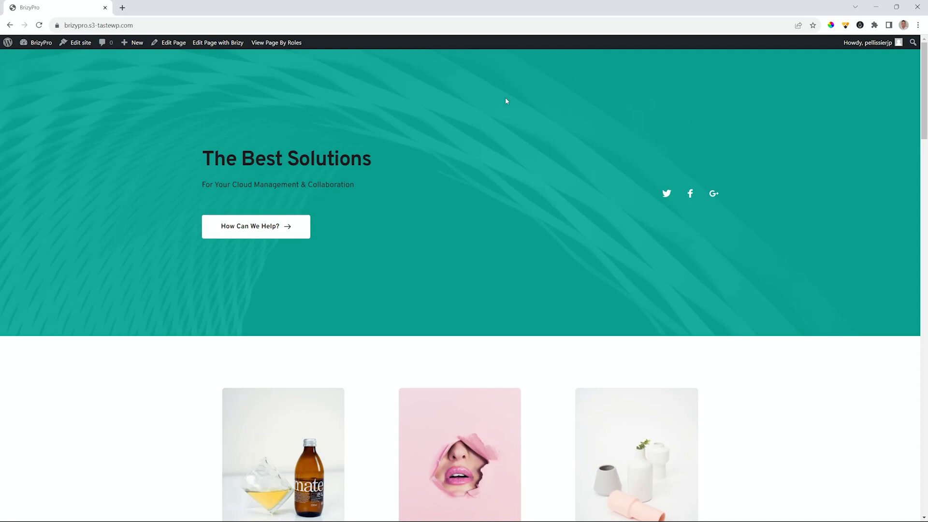
Step: Open the Homepage in the Brizy editor and examine the Header blocks offered for insertion below the hero section
click(213, 48)
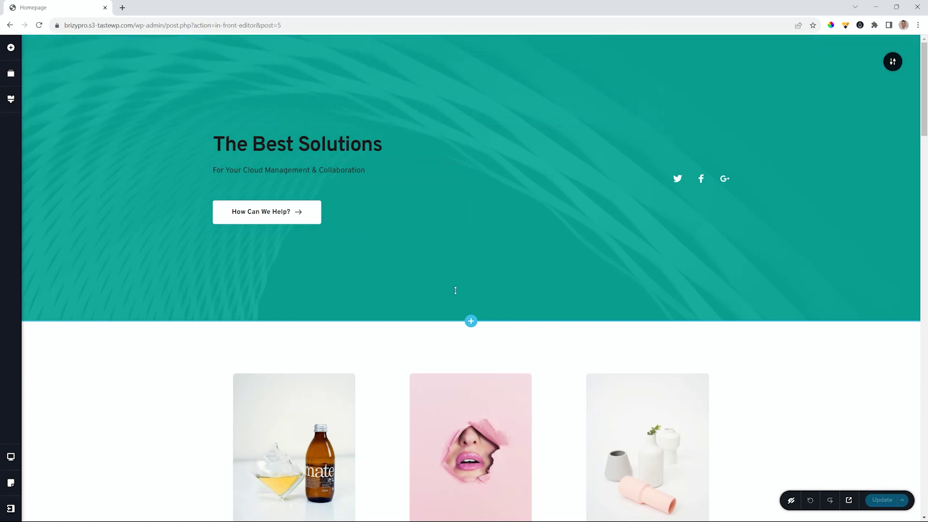
click(471, 321)
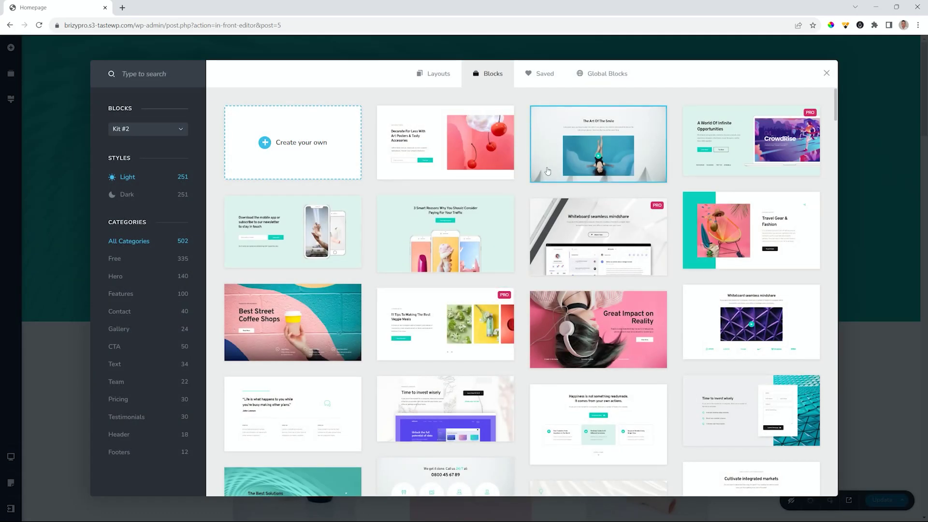
click(125, 437)
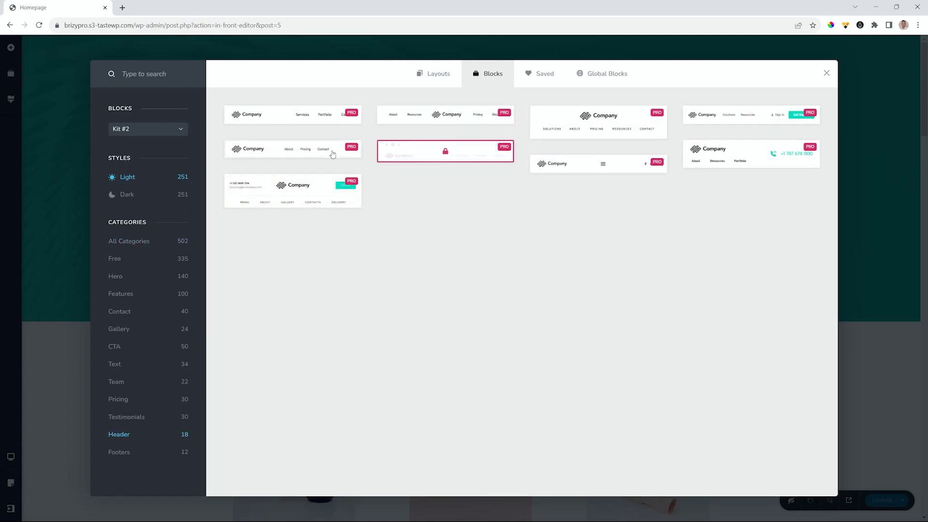
click(325, 190)
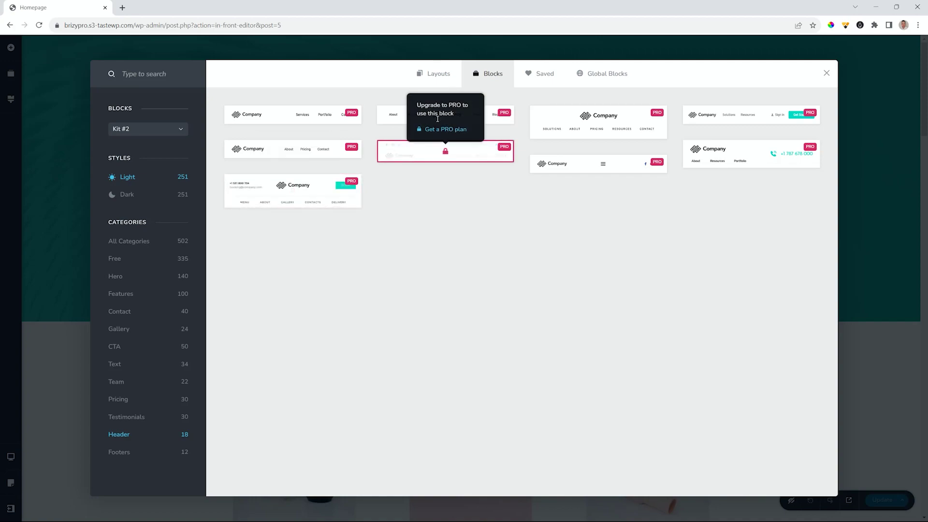
click(326, 156)
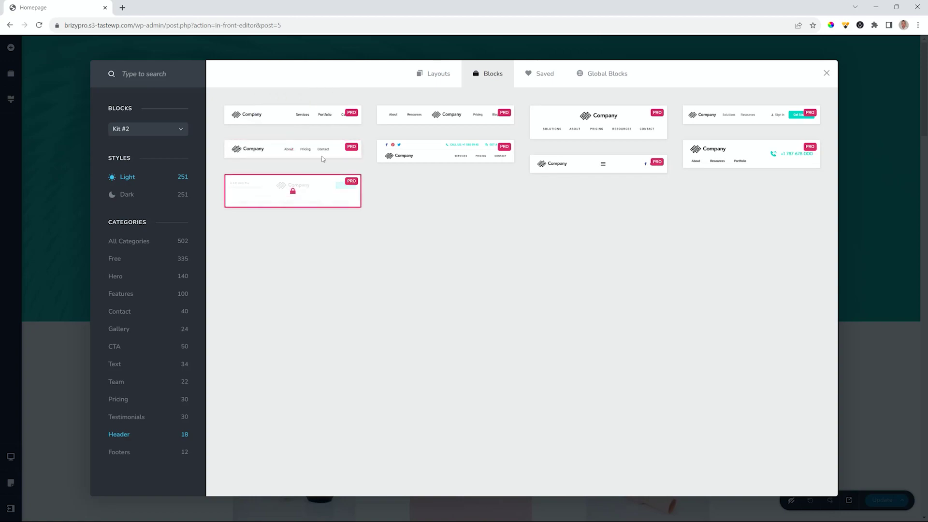
click(437, 149)
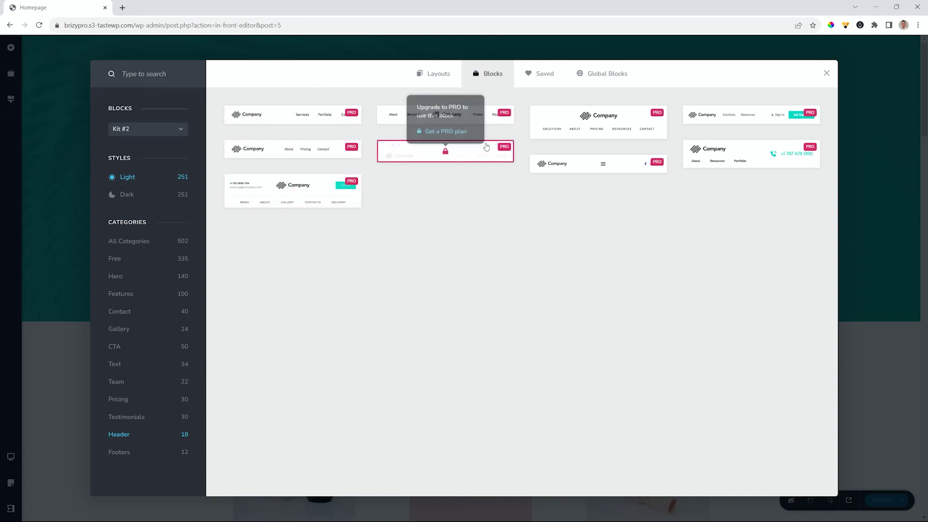
click(464, 115)
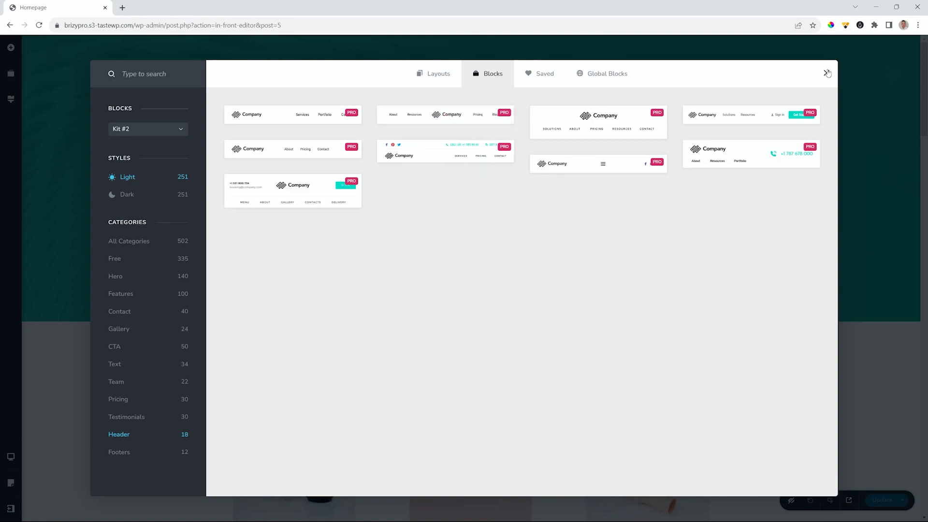
Step: Add a blank block of your own and move it above the hero block, as the first block of the page
click(445, 73)
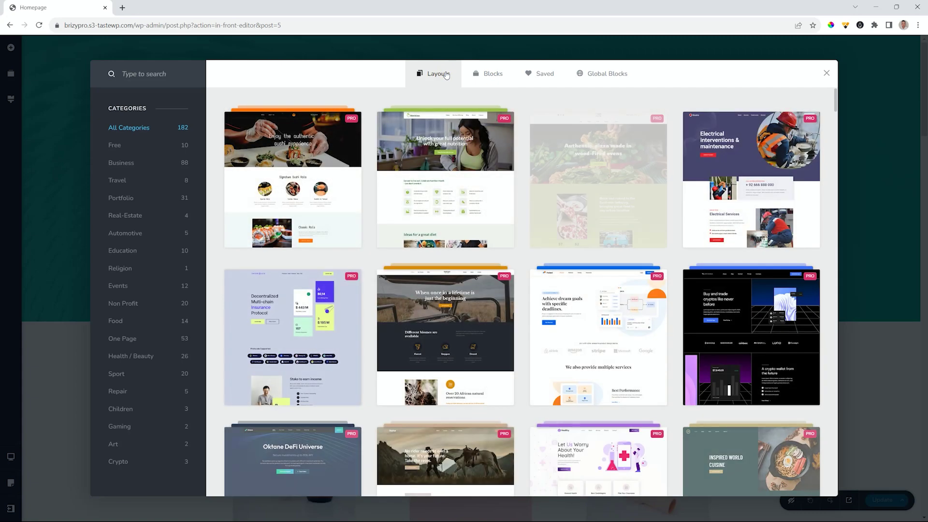
click(512, 74)
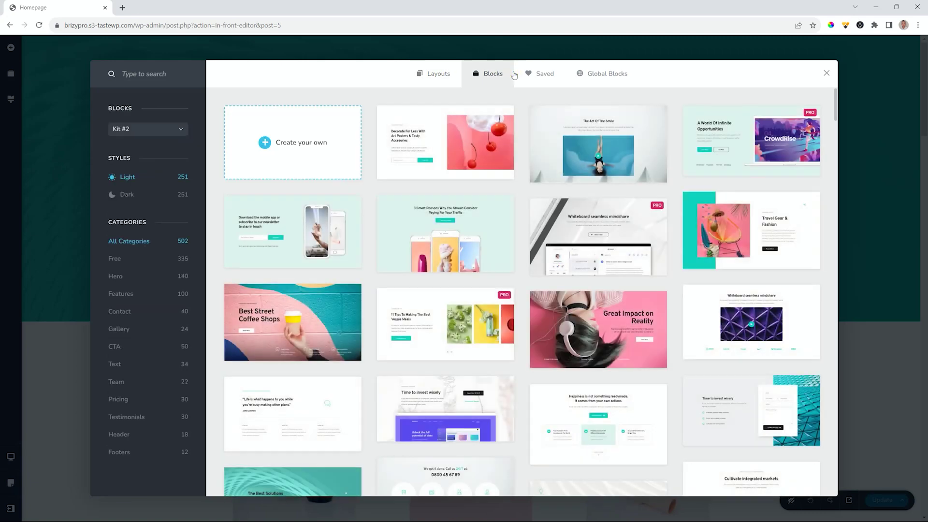
click(304, 148)
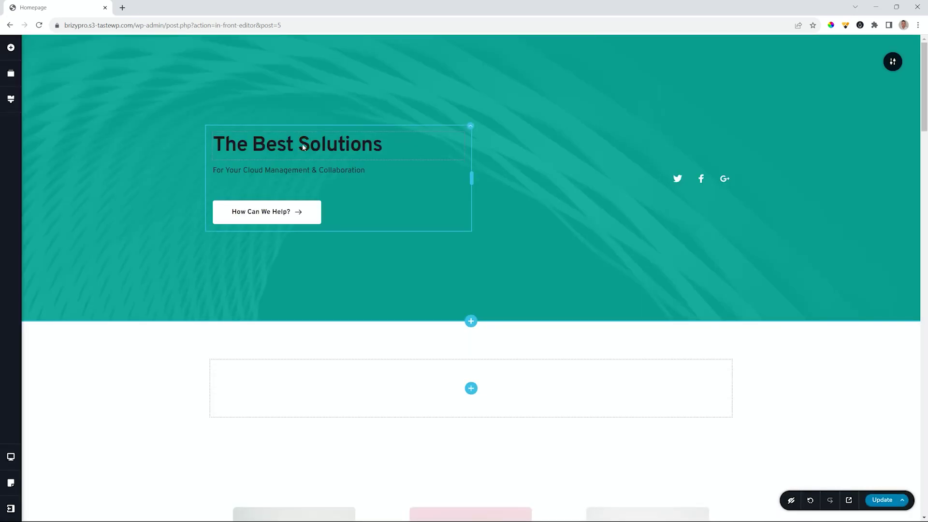
click(9, 76)
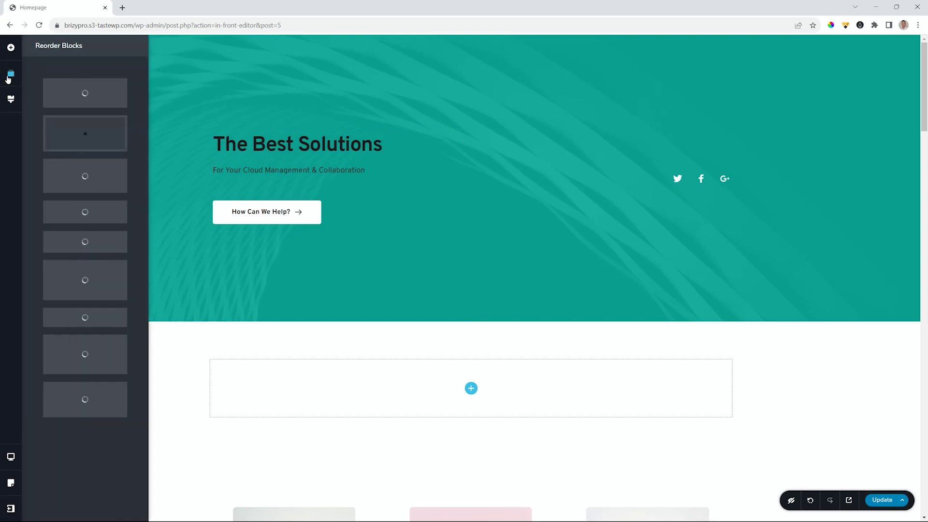
drag(85, 133, 85, 89)
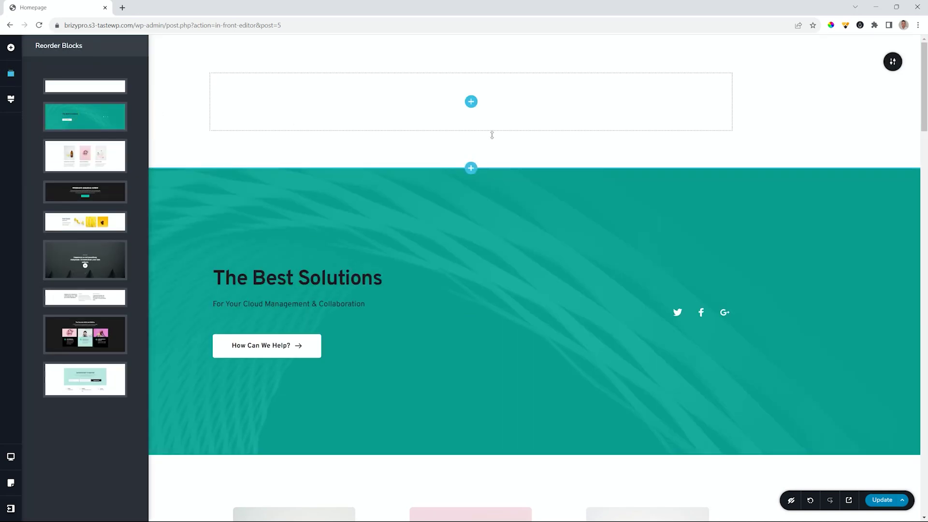
Step: Add the free Menu element to the blank first block and inspect which menus it can use
click(471, 101)
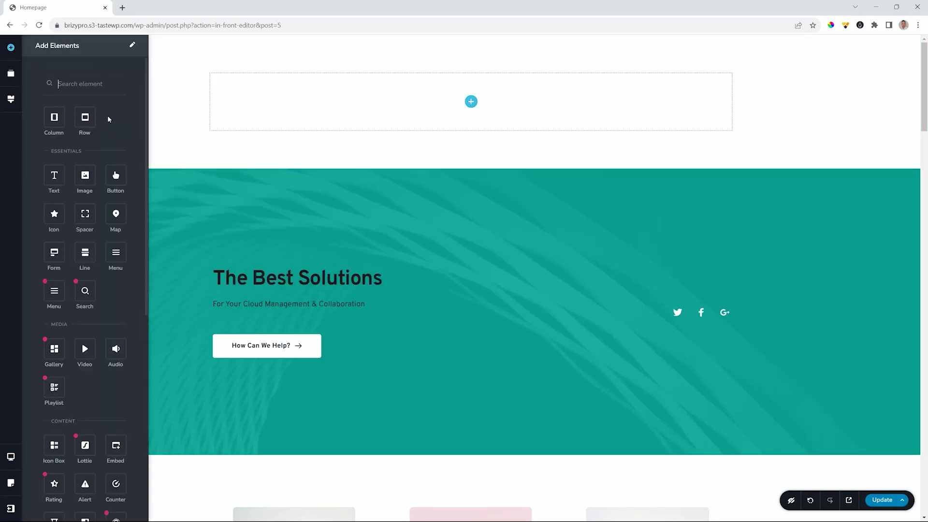
drag(116, 251, 471, 100)
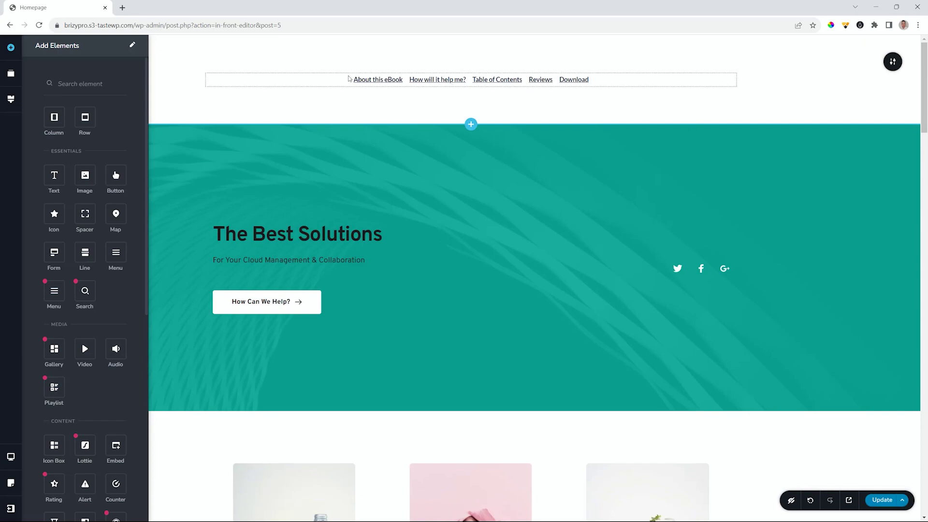
click(600, 81)
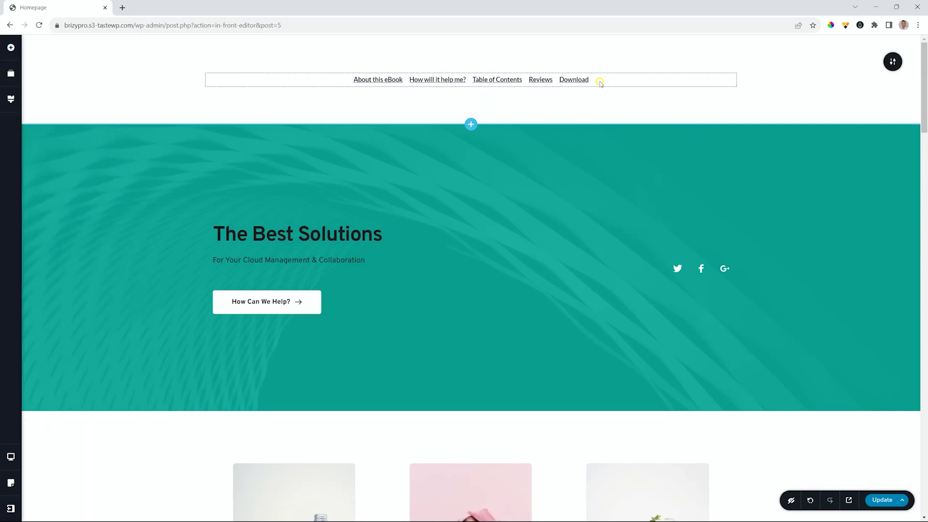
click(572, 80)
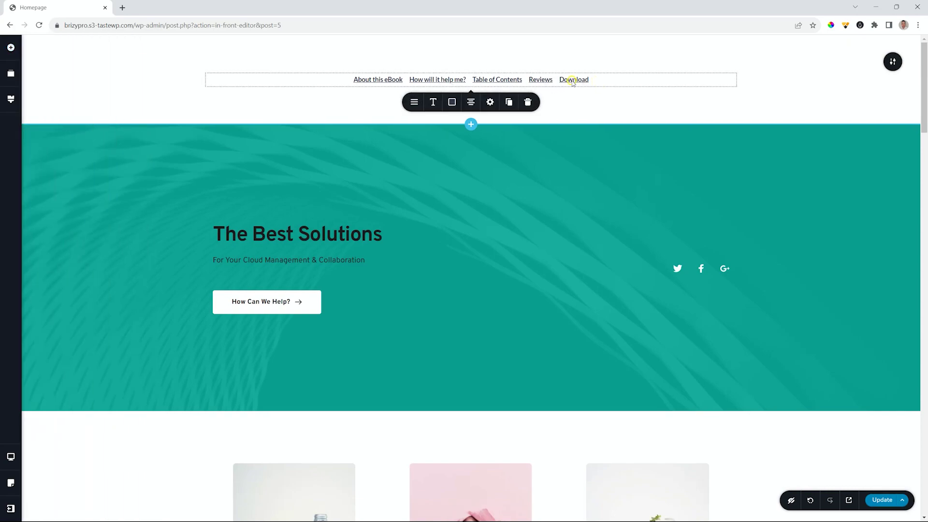
click(414, 102)
click(435, 129)
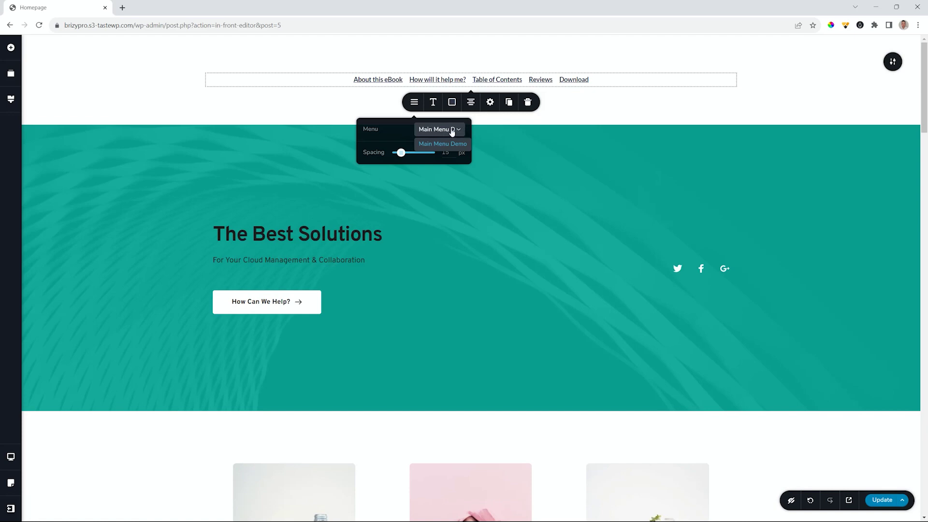
click(603, 105)
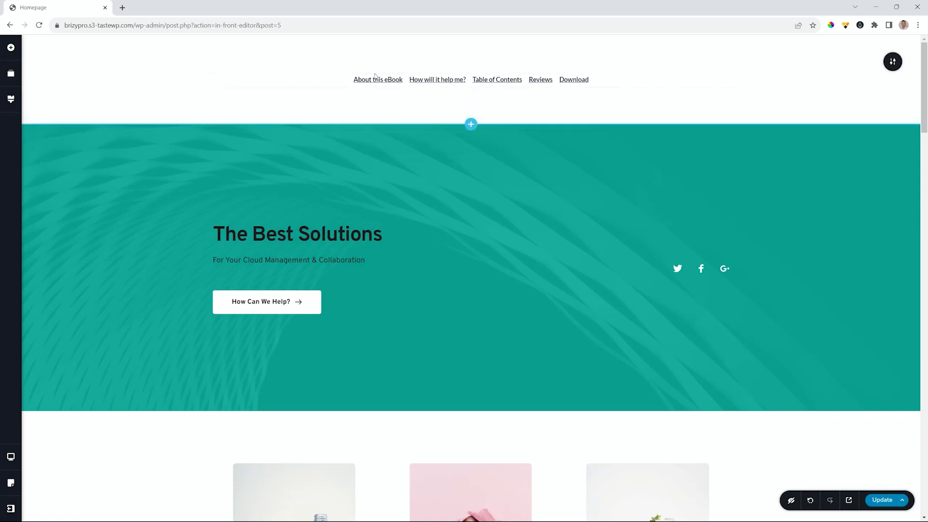
Step: Reduce the top and bottom padding of the menu block and update the page
drag(521, 114, 522, 44)
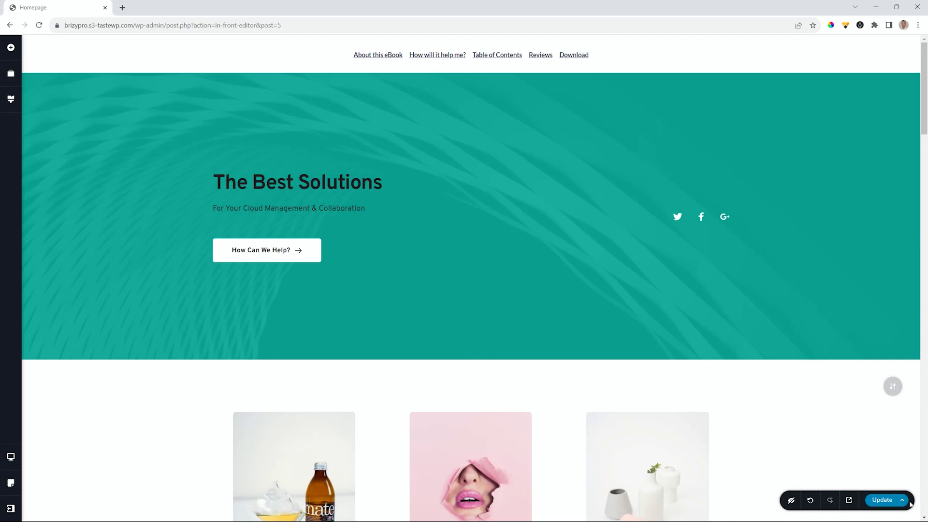
click(878, 499)
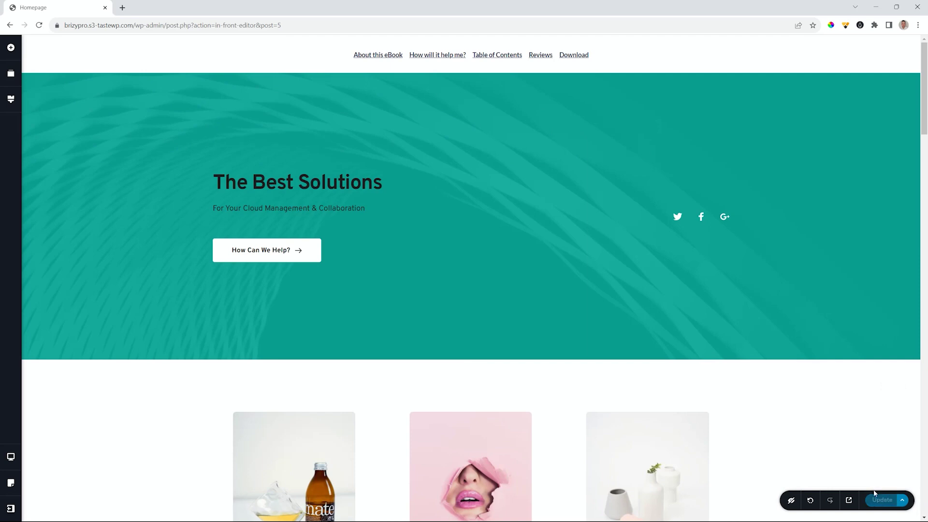
Step: Leave the Brizy editor for the WordPress dashboard and activate the Blocksy theme
click(12, 510)
click(70, 511)
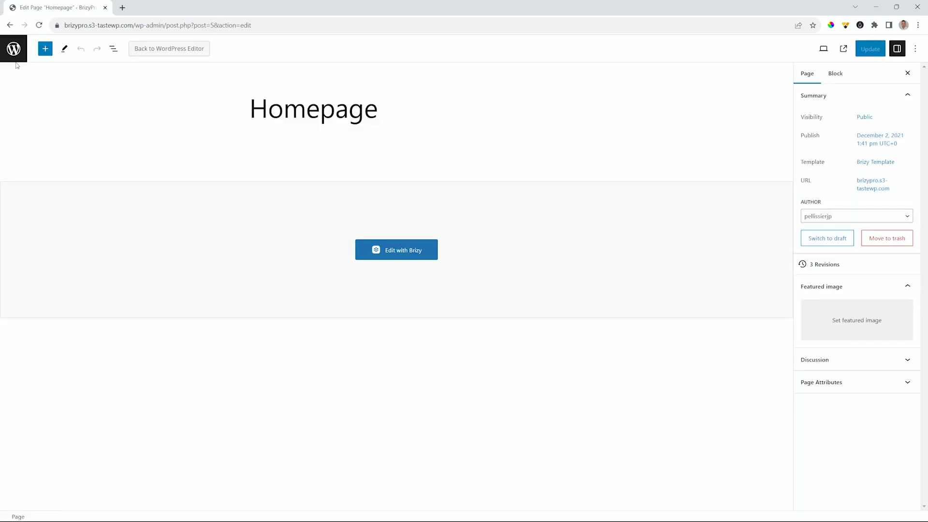
click(15, 56)
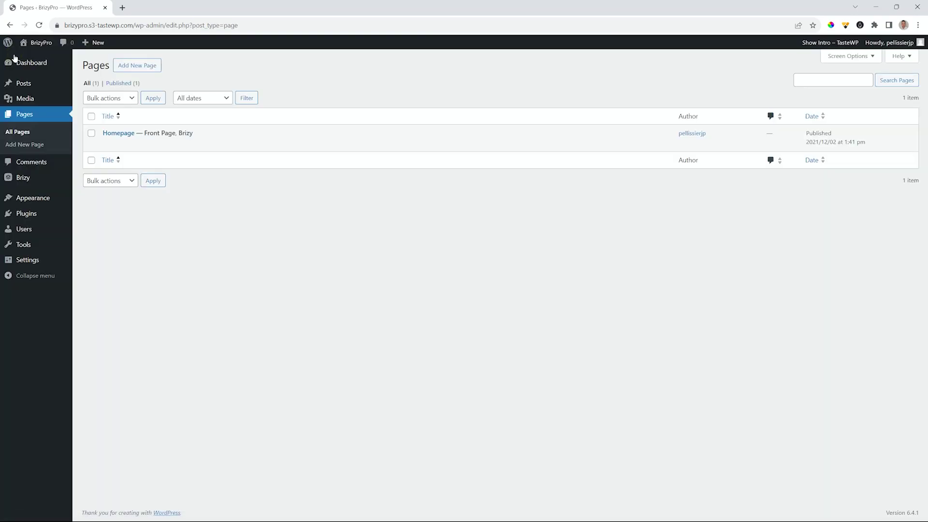
mouse_move(30, 200)
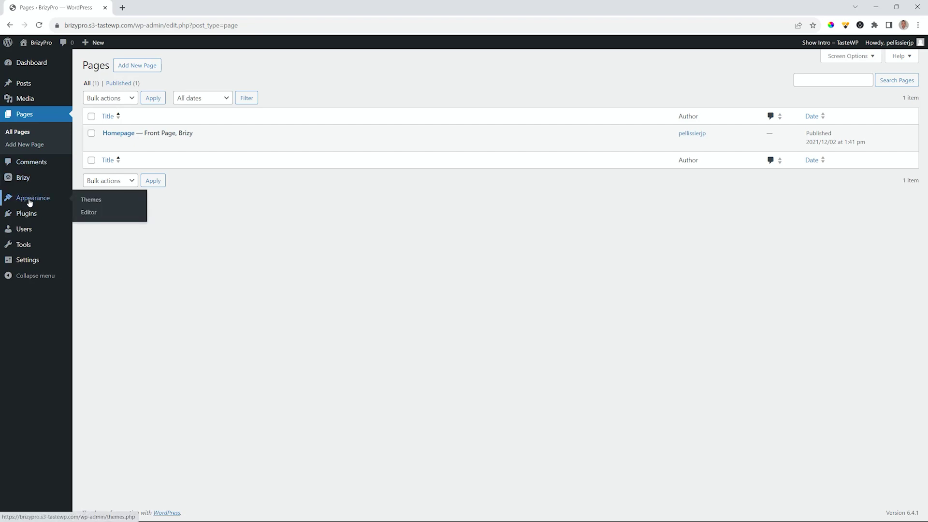
click(99, 203)
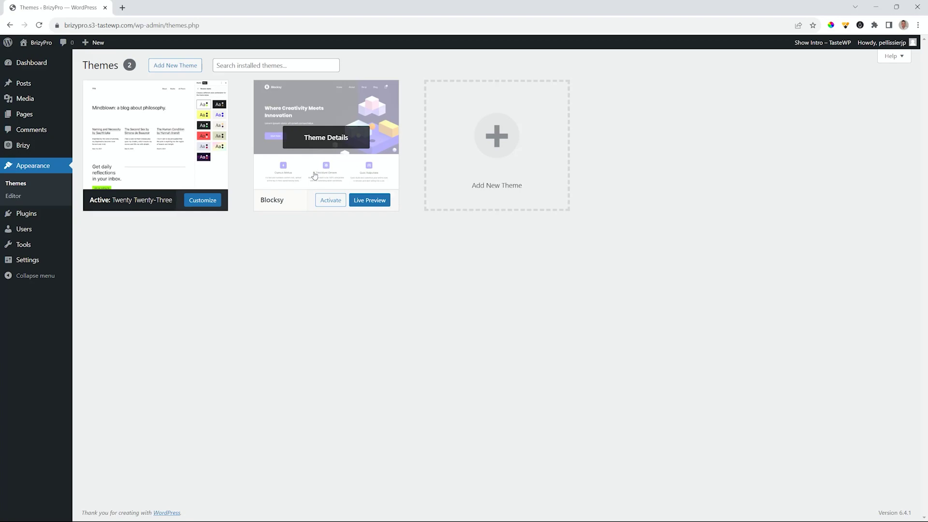
click(322, 201)
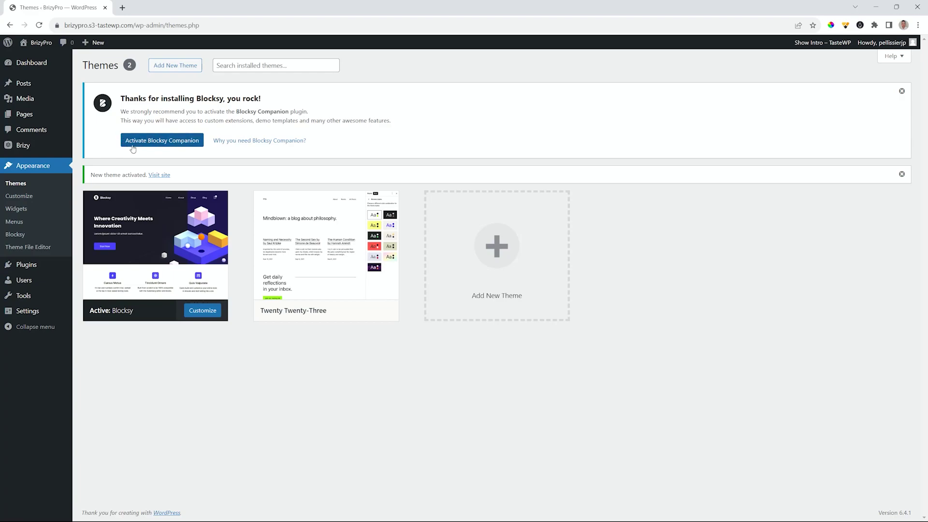
Step: Activate the Blocksy Companion plugin and delete the existing Main Menu Demo navigation menu
click(158, 140)
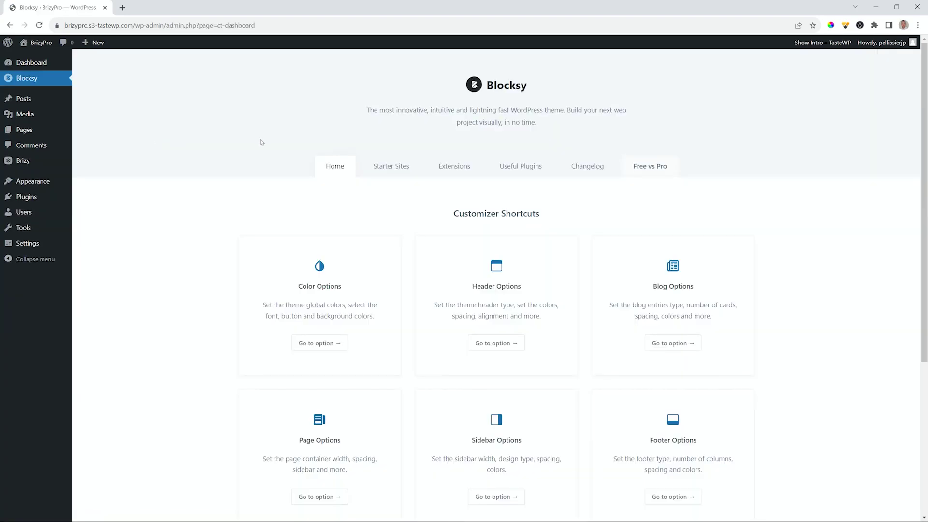
mouse_move(33, 183)
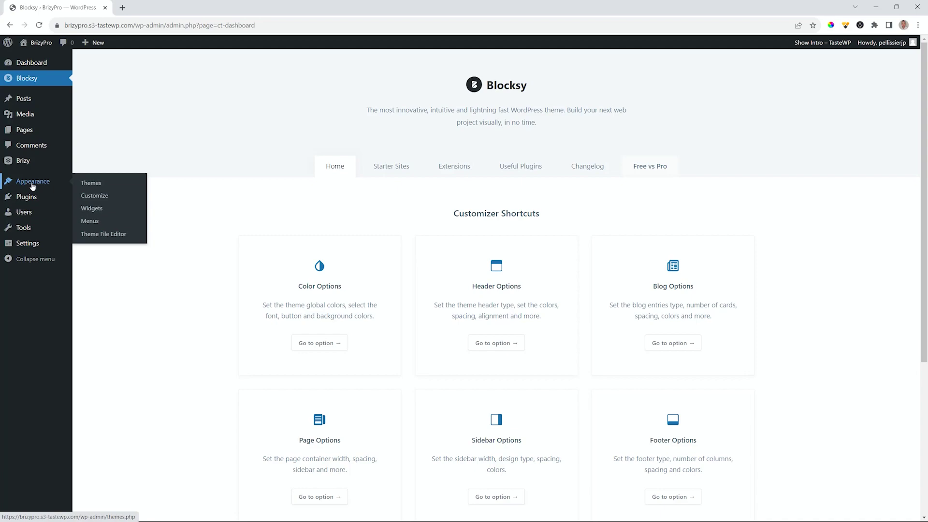
click(89, 221)
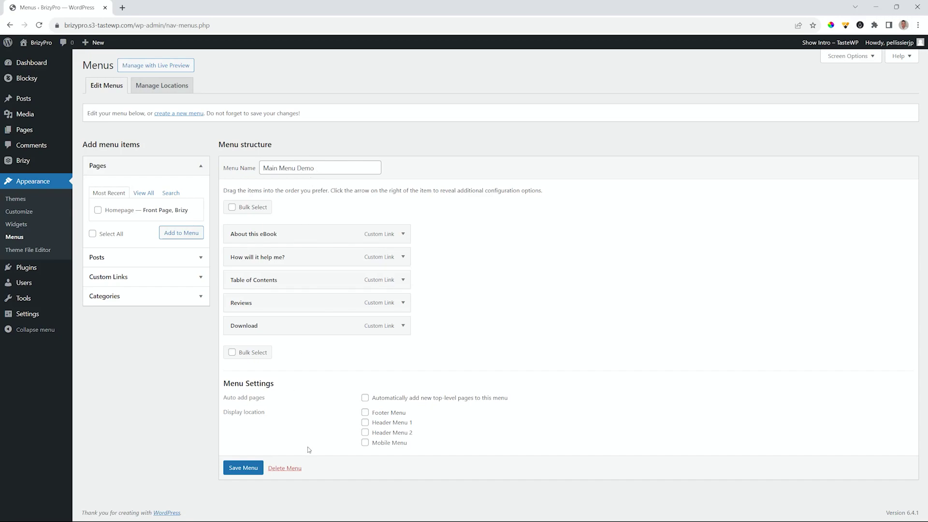
click(284, 468)
click(512, 84)
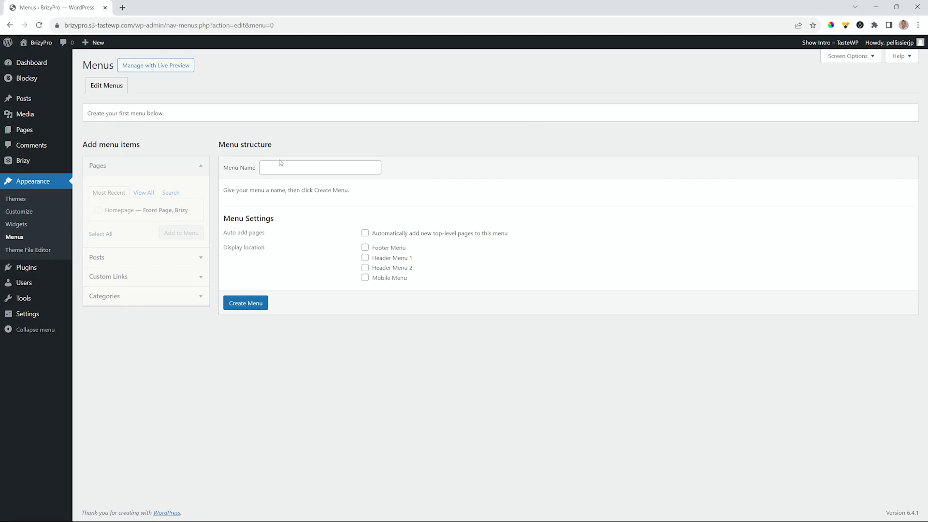
Step: Create a new navigation menu named Main Menu without assigning a display location
click(285, 164)
text(Main Menu)
click(242, 304)
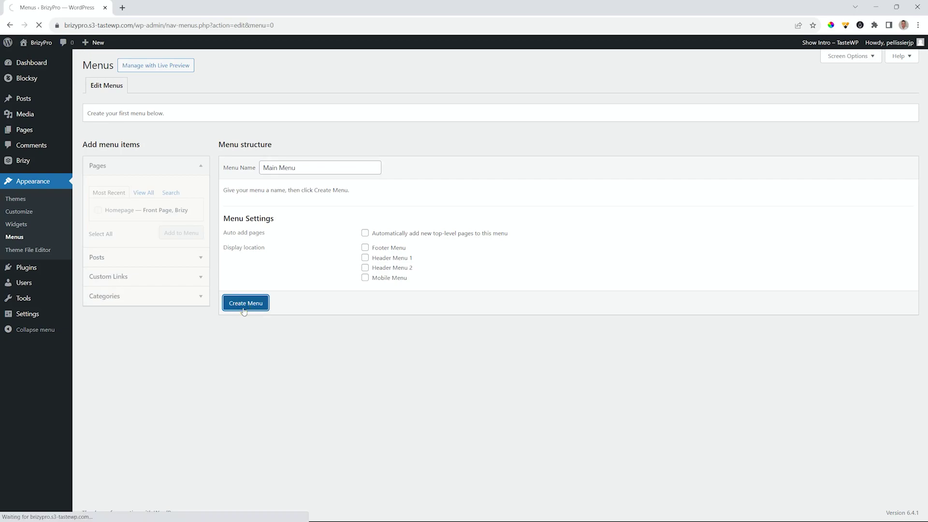
Step: Add the Homepage page to Main Menu, set its navigation label to Home, and save the menu
click(98, 210)
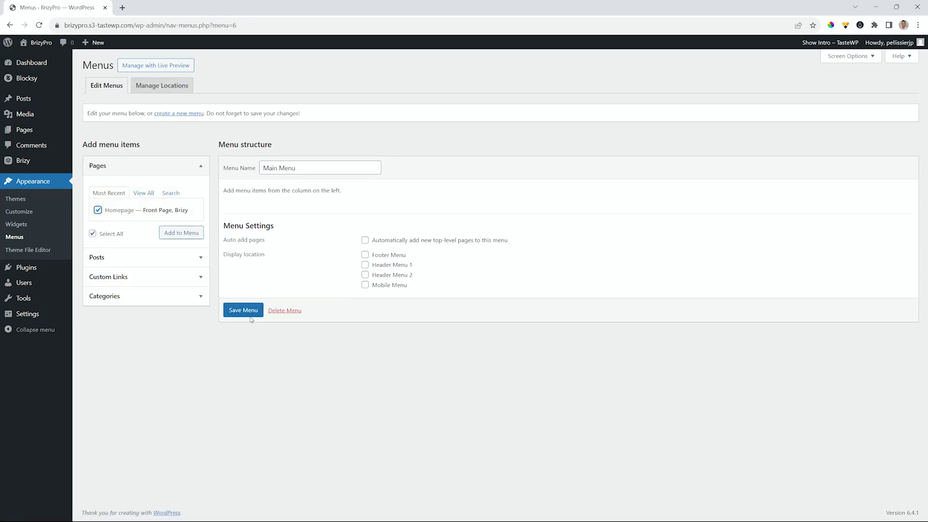
click(181, 233)
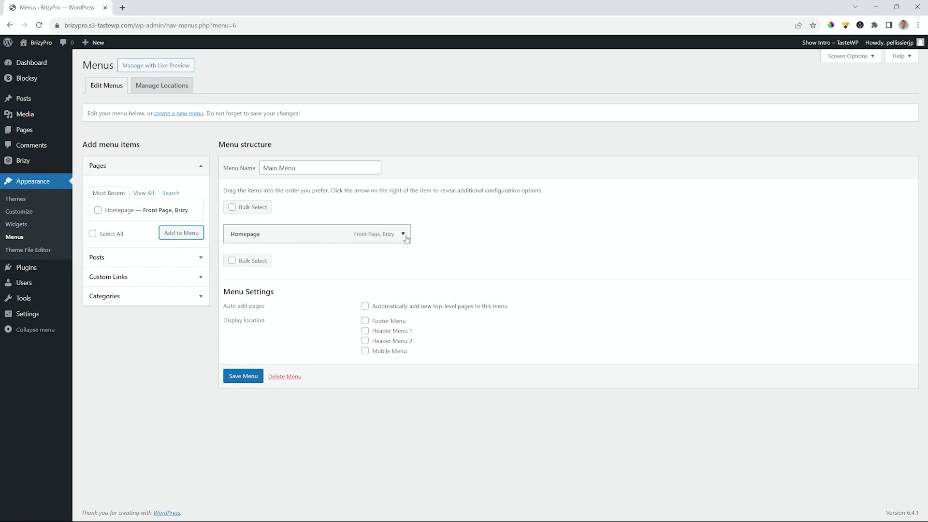
click(404, 235)
drag(281, 265, 210, 266)
text(Home)
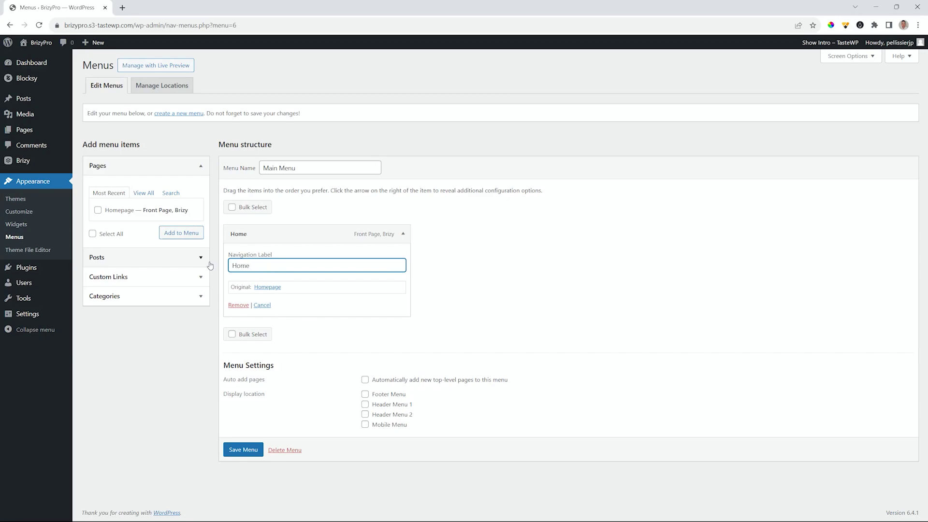
click(233, 451)
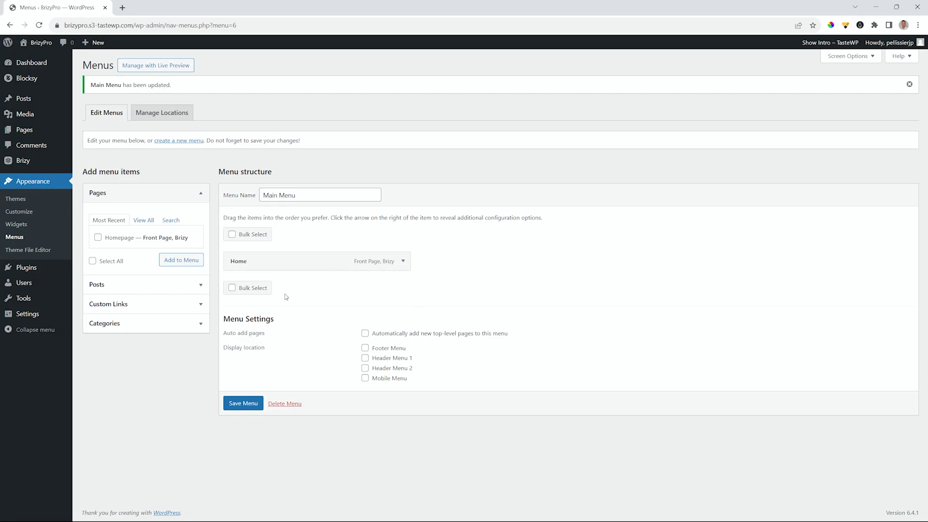
click(243, 404)
Step: Open the Homepage in the Brizy editor and check which menus its Menu element can use
mouse_move(20, 133)
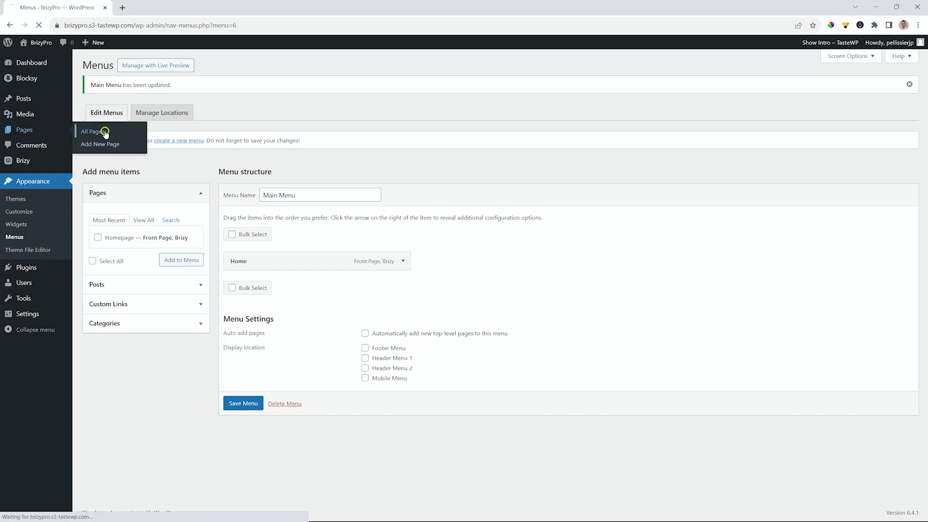
click(99, 132)
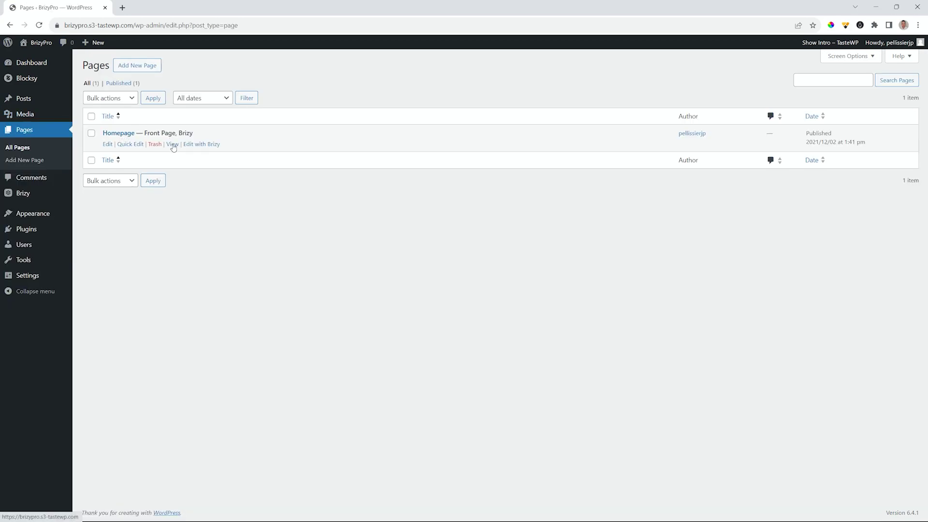
click(199, 147)
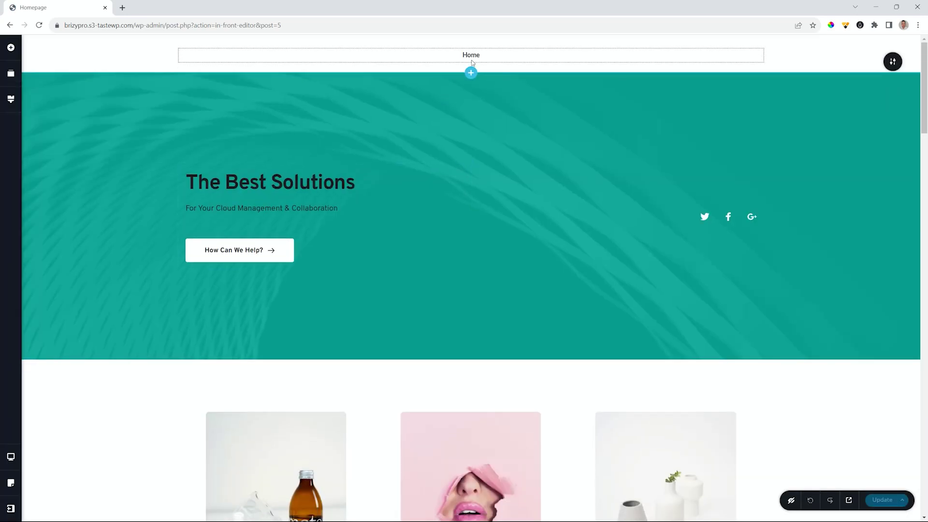
click(476, 57)
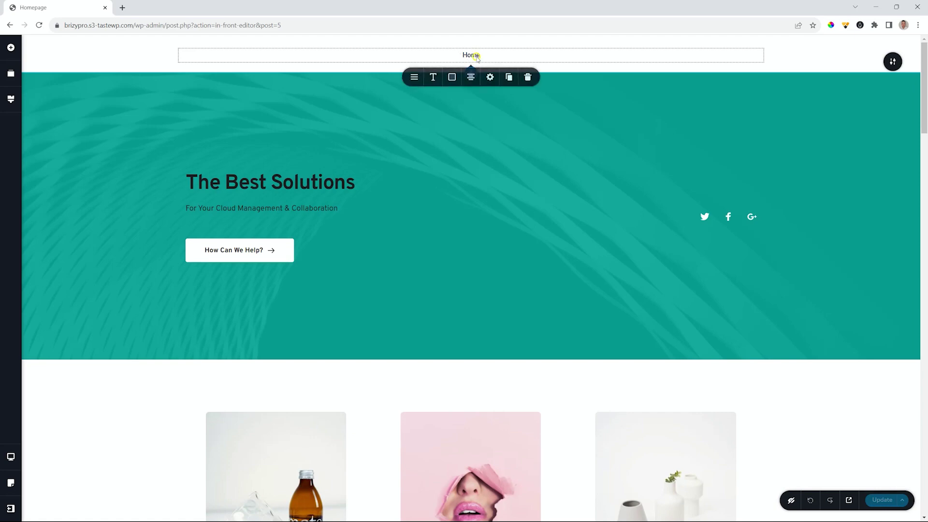
click(414, 78)
click(457, 105)
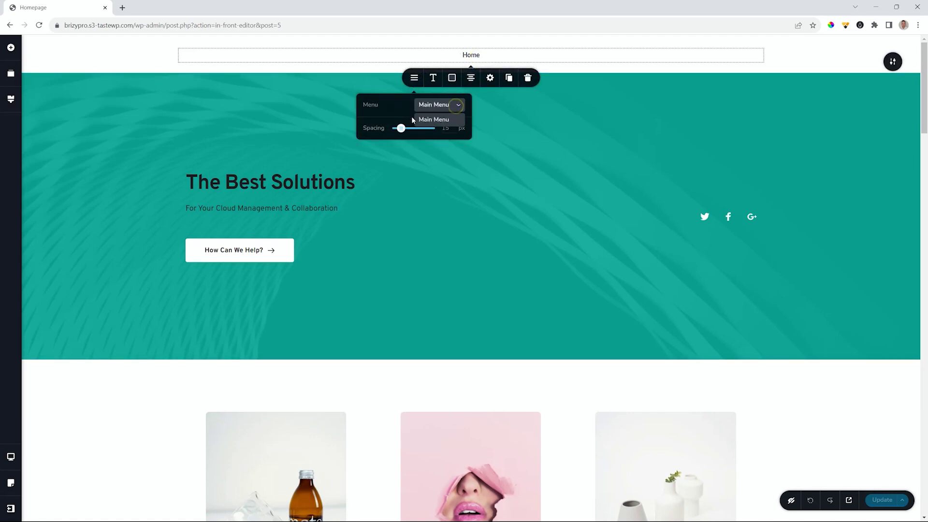
click(474, 60)
click(797, 56)
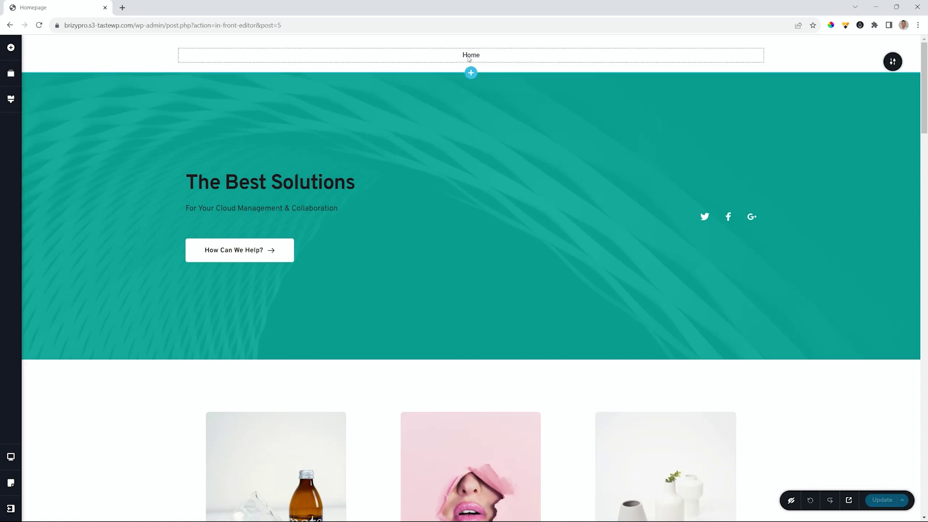
Step: Update the Homepage and leave the Brizy editor for the WordPress pages list
click(882, 500)
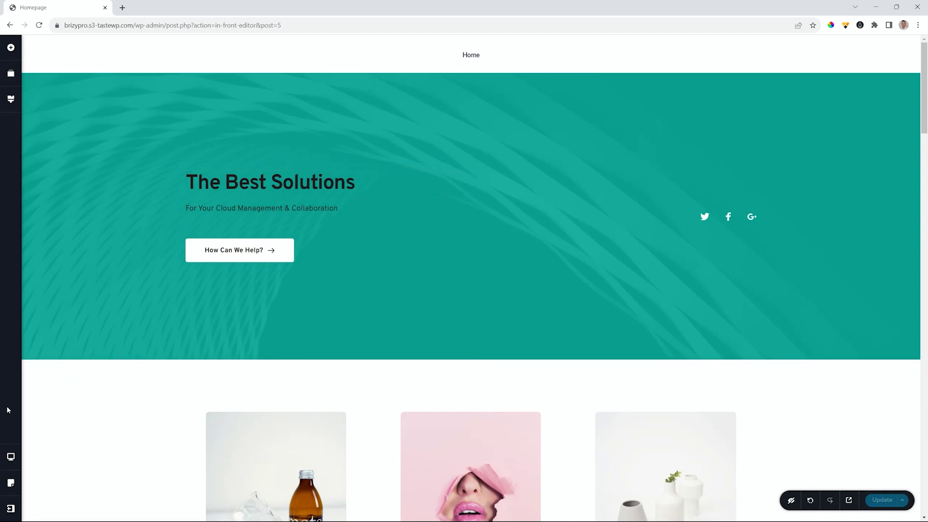
click(11, 508)
click(72, 505)
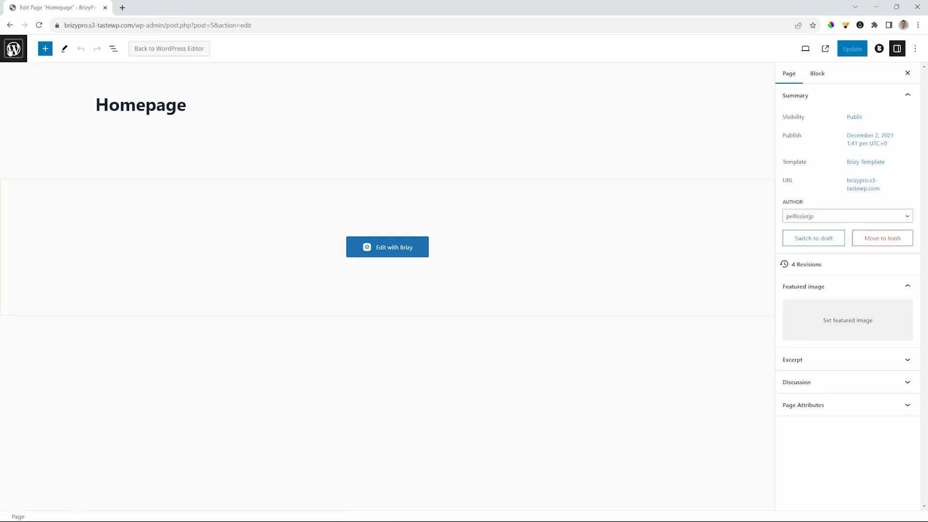
click(12, 50)
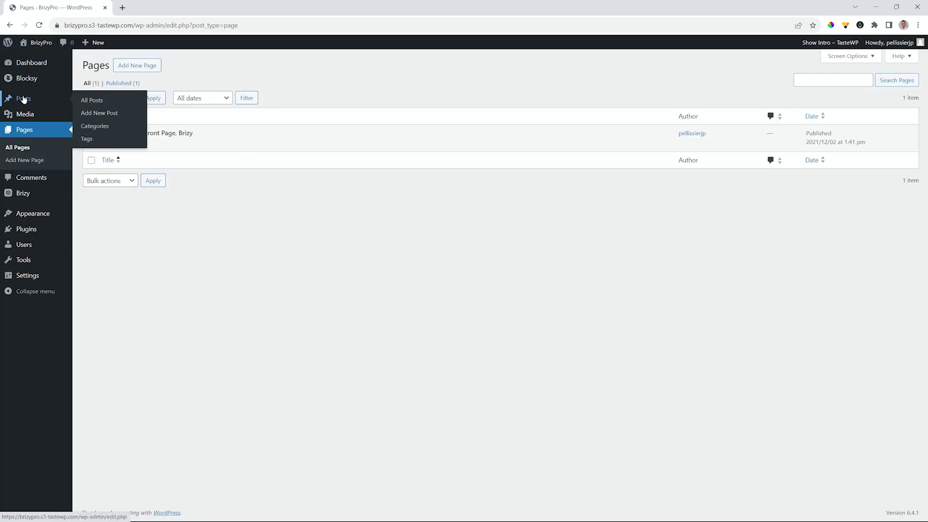
Step: Create a new blog post titled Post 1 and publish it
click(22, 100)
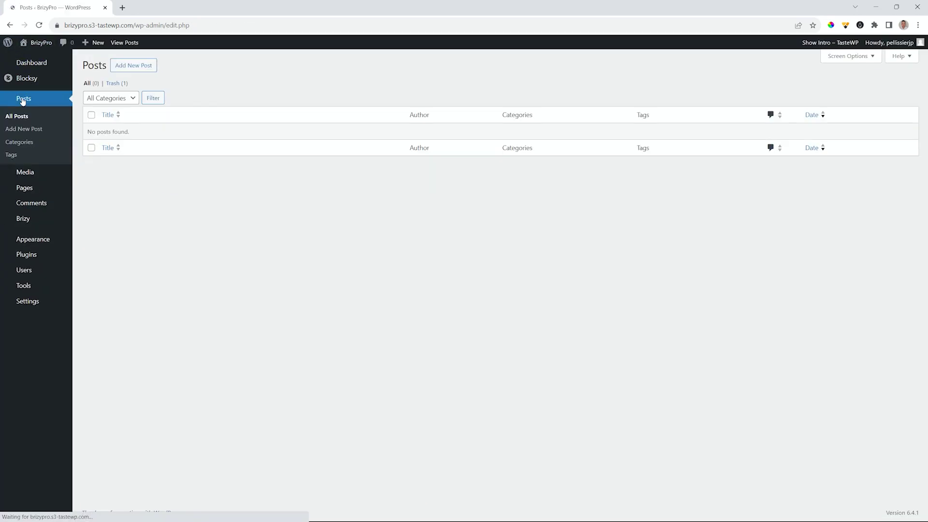
click(128, 67)
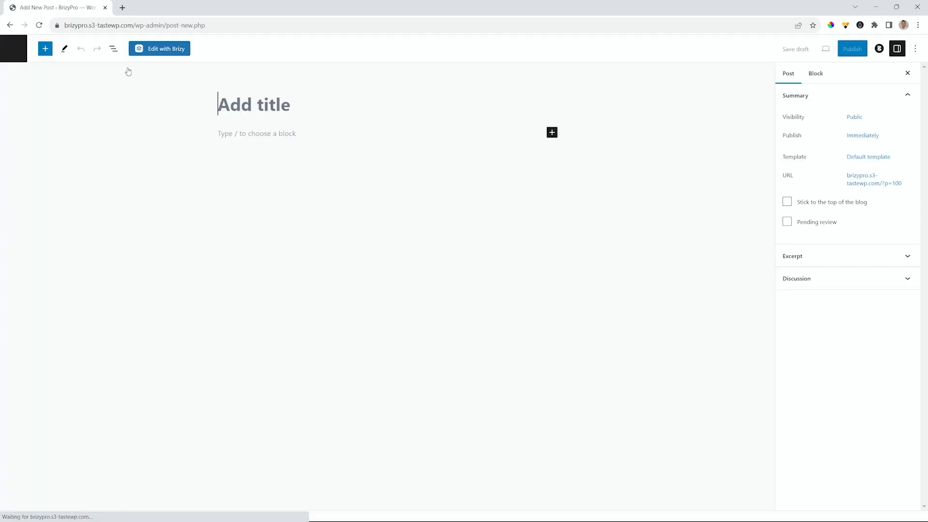
text(Po)
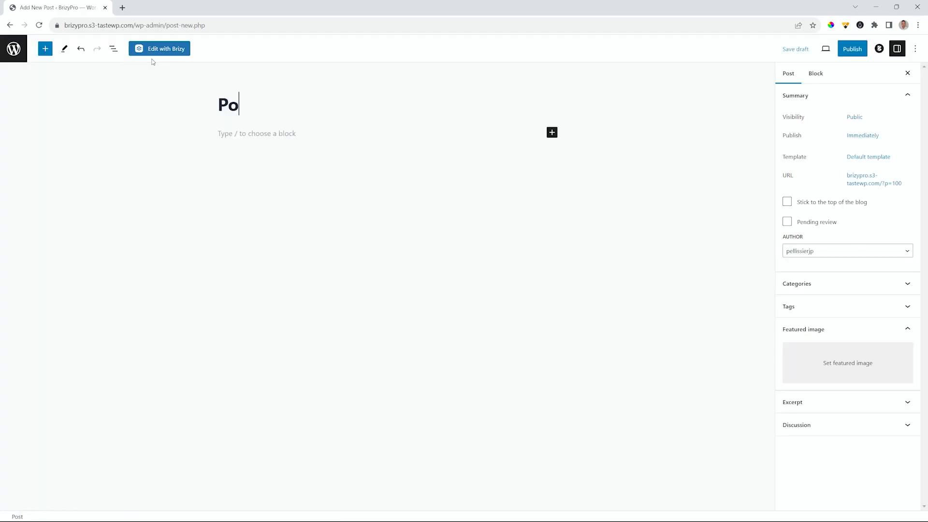
text(st 1)
click(853, 49)
click(854, 50)
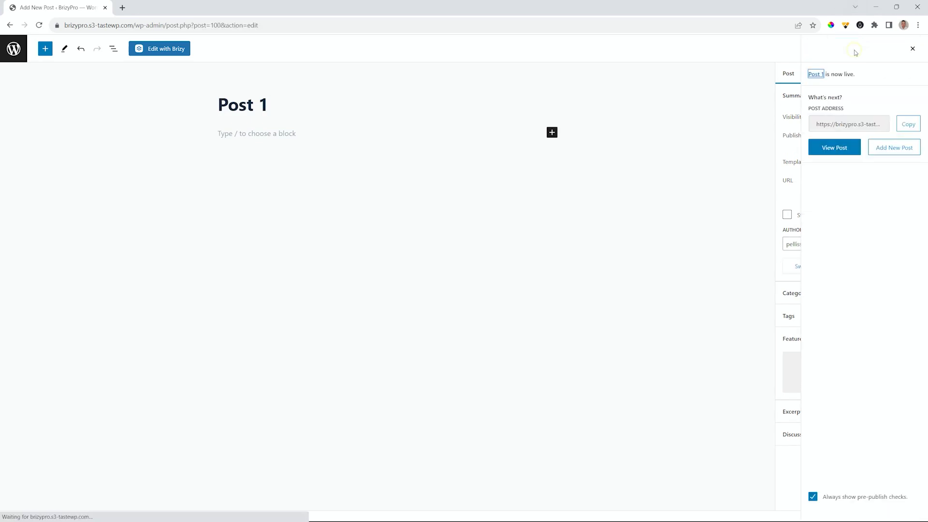
Step: Open Post 1 in the Brizy editor and add a blank block of your own
click(177, 53)
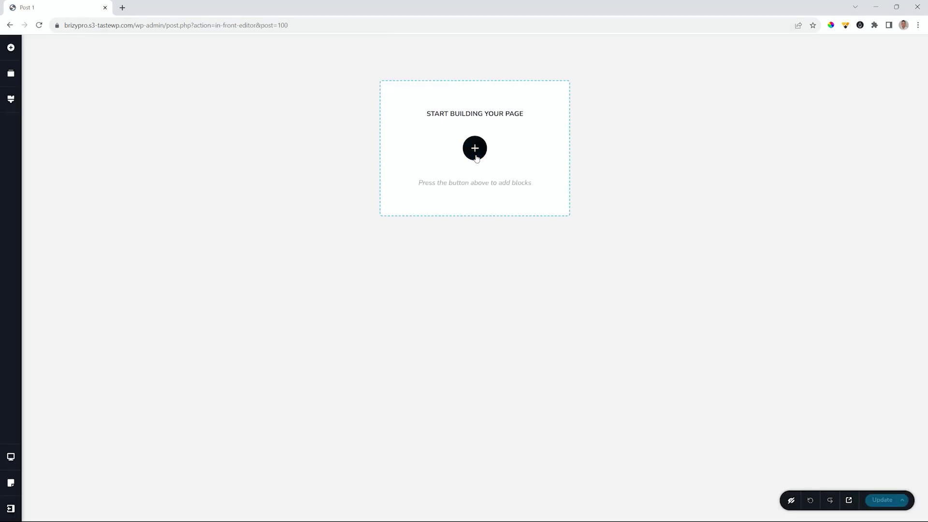
click(474, 164)
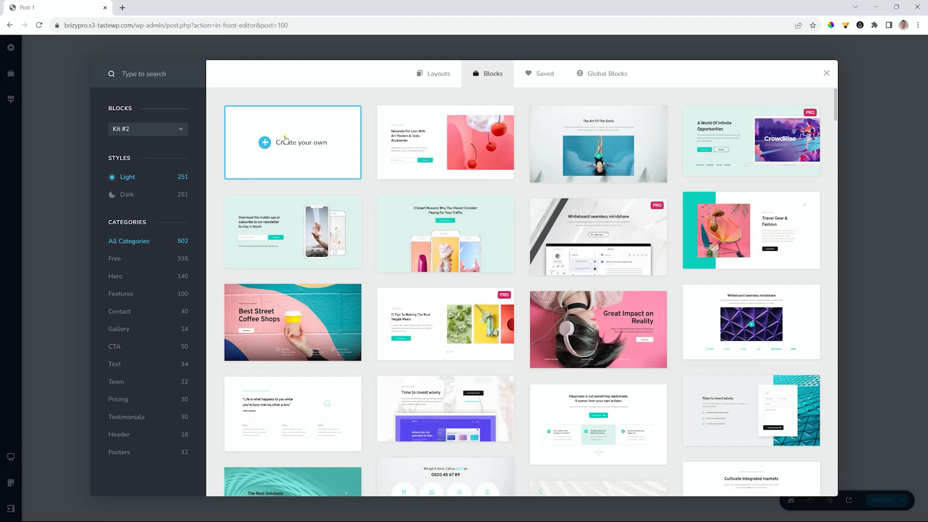
click(285, 137)
Step: Examine Brizy's element list for free and Pro elements usable in a post
click(11, 47)
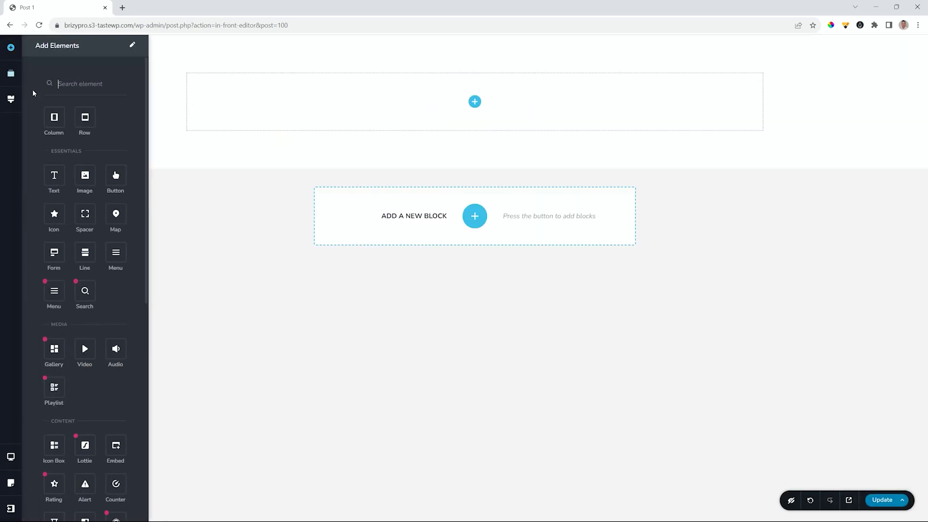
scroll(57, 95, down, 6)
scroll(57, 95, down, 2)
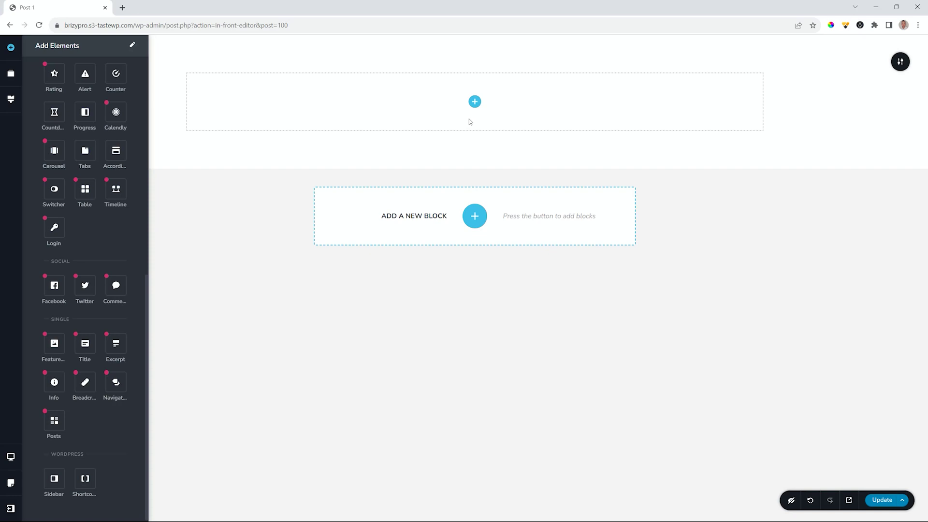
mouse_move(360, 145)
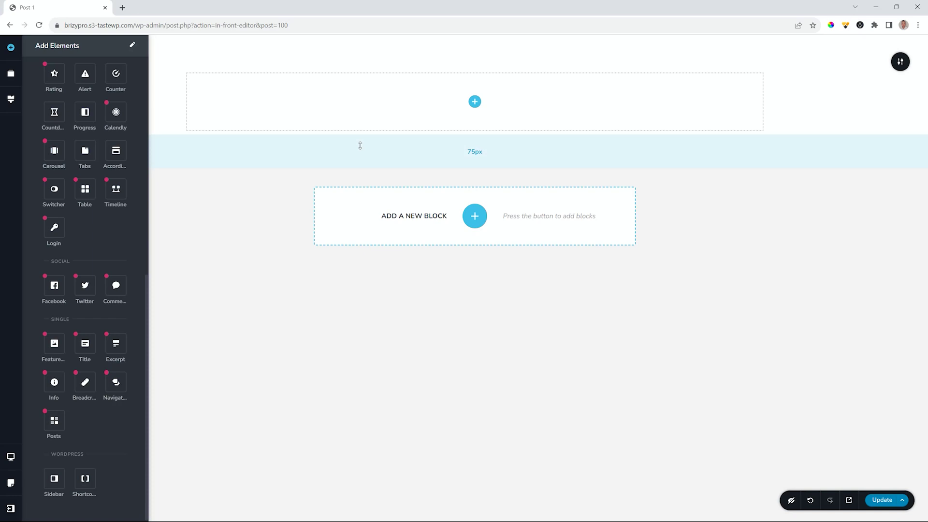
click(710, 216)
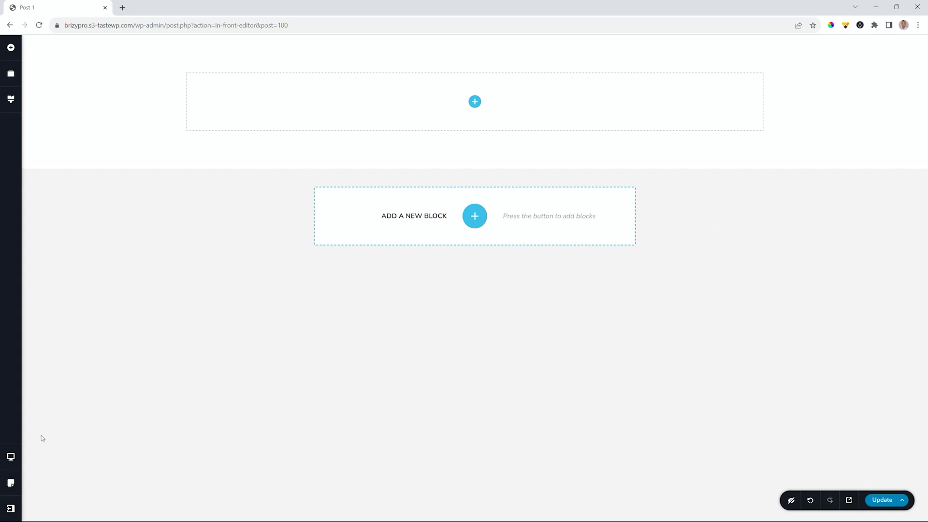
Step: Leave the Brizy editor without saving and switch Post 1 back to the WordPress editor
click(10, 509)
click(61, 506)
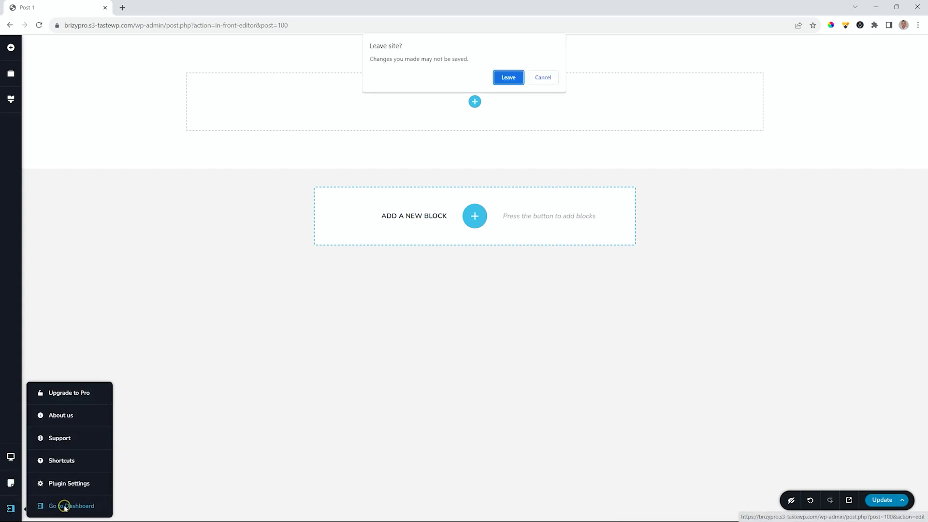
click(509, 78)
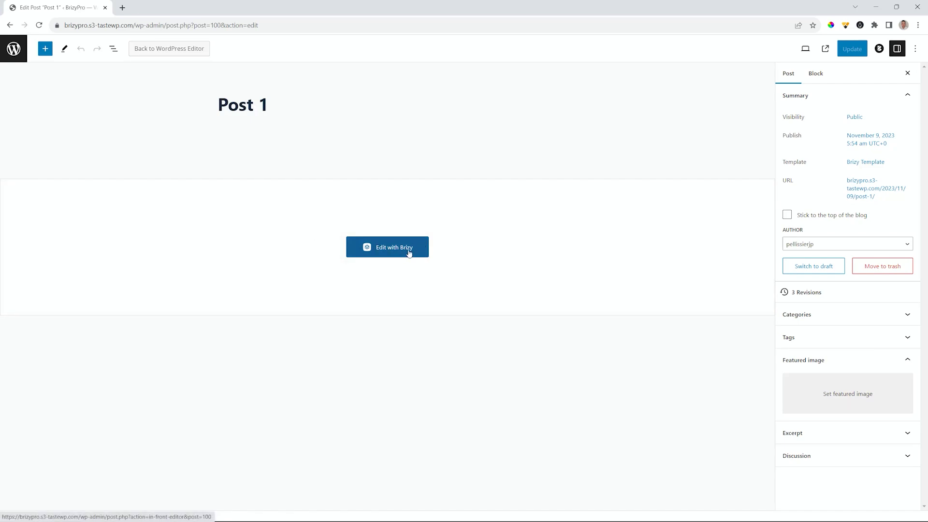
click(182, 55)
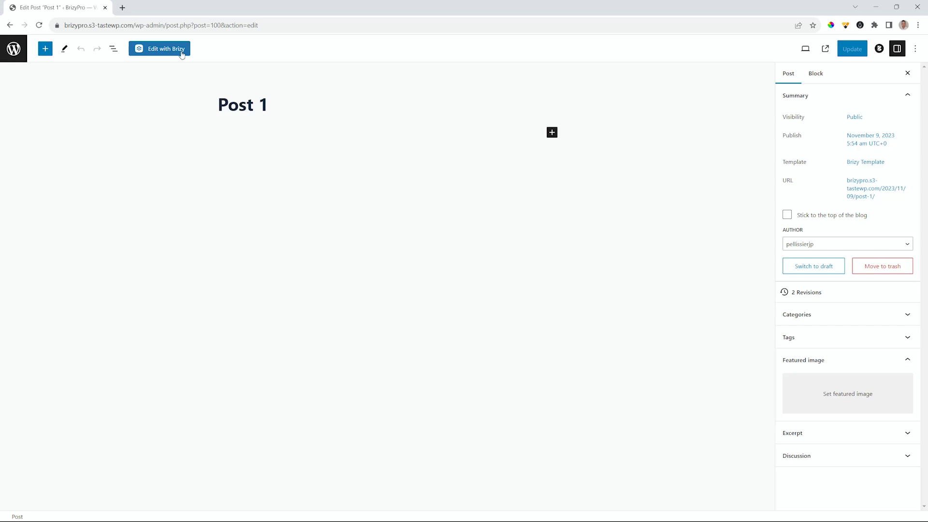
Step: Browse the native WordPress blocks available for building the content of Post 1
click(45, 49)
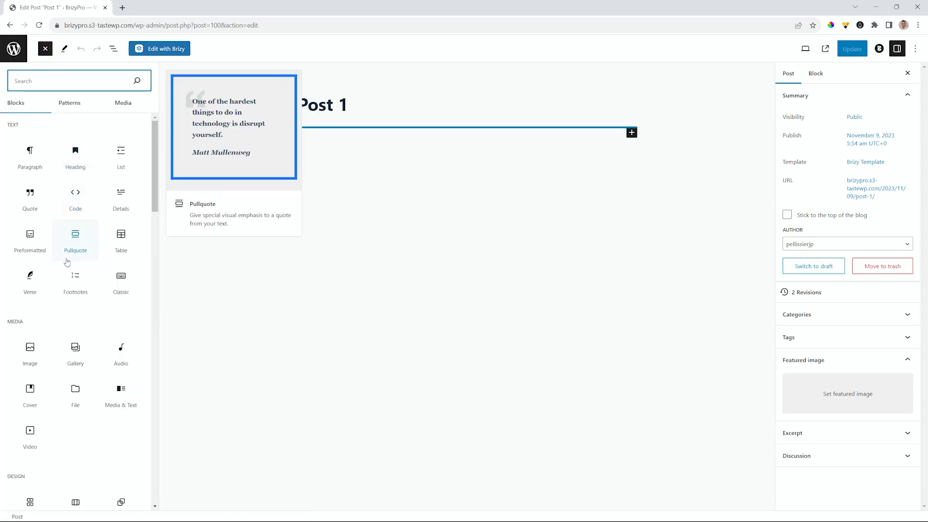
scroll(68, 261, down, 5)
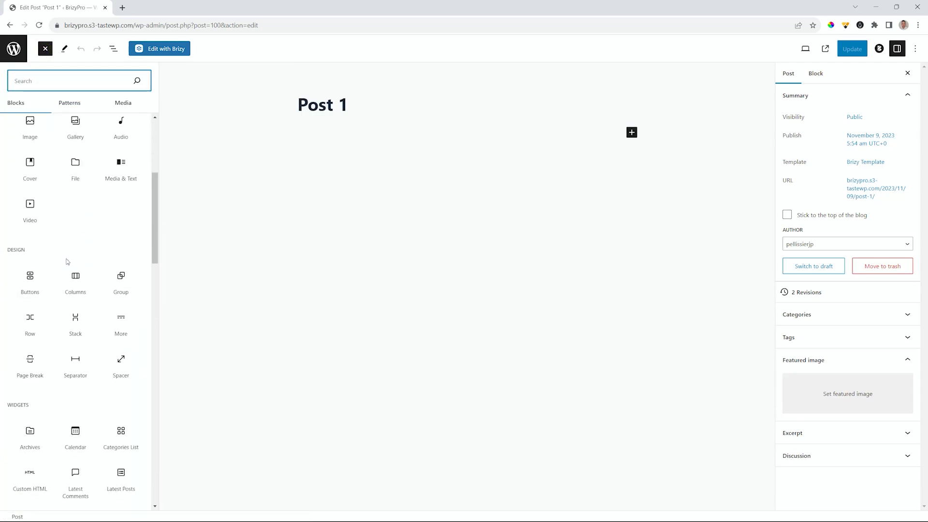
scroll(68, 261, down, 5)
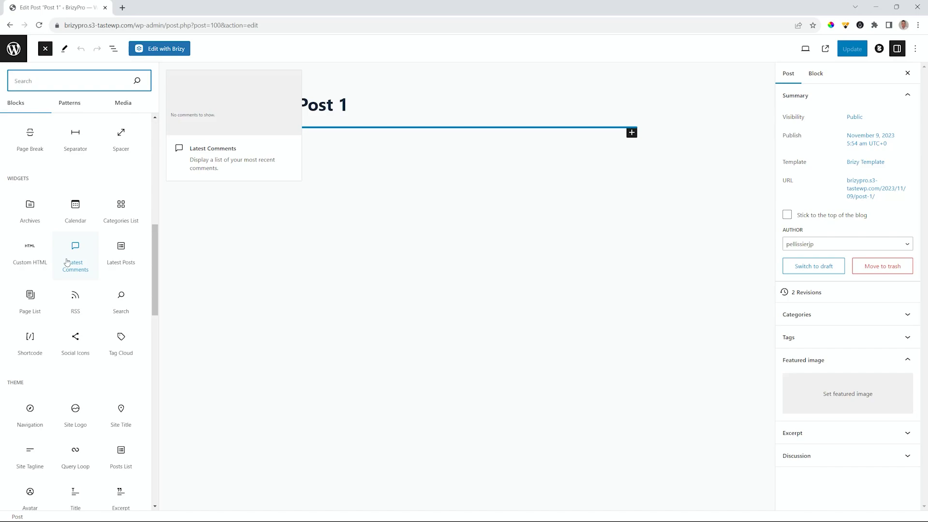
drag(67, 262, 154, 145)
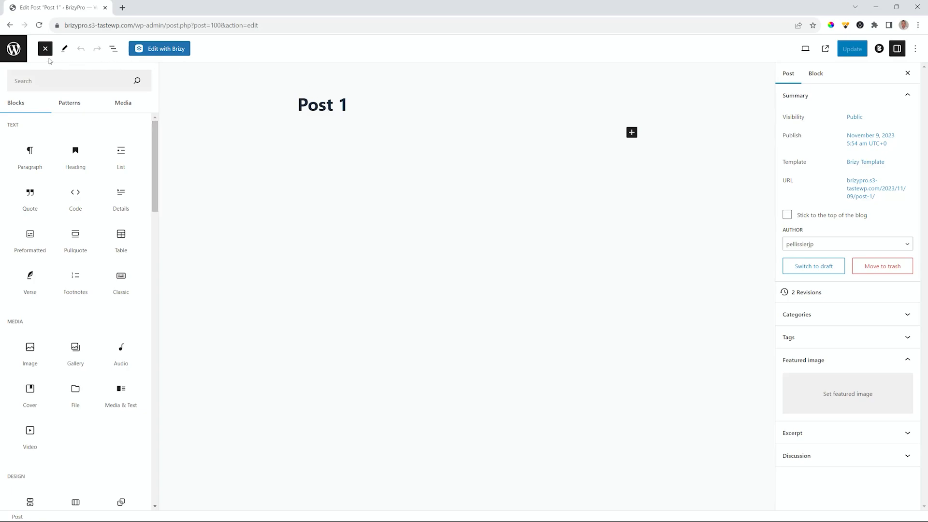
Step: Leave the post editor and move Post 1 to the trash from the posts list
click(14, 48)
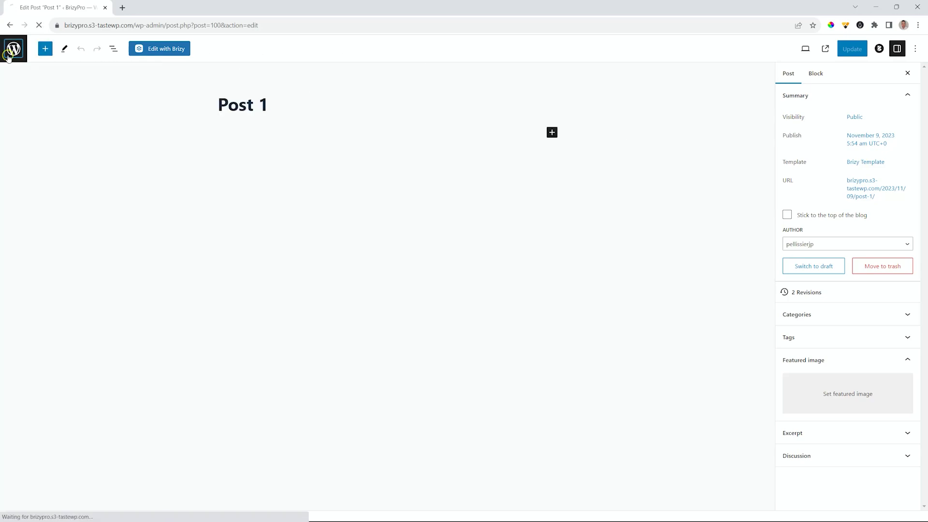
click(155, 144)
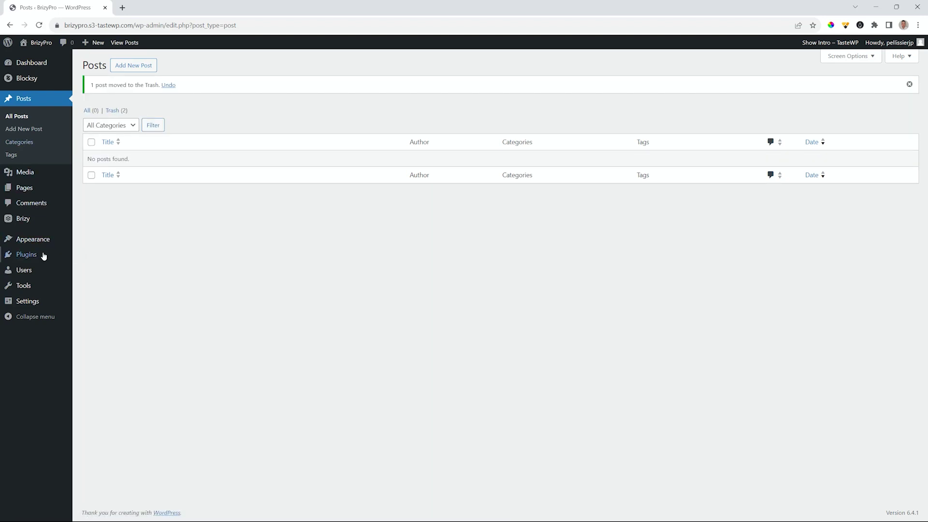
Step: Activate the FakerPress plugin and open its generator for posts
click(27, 256)
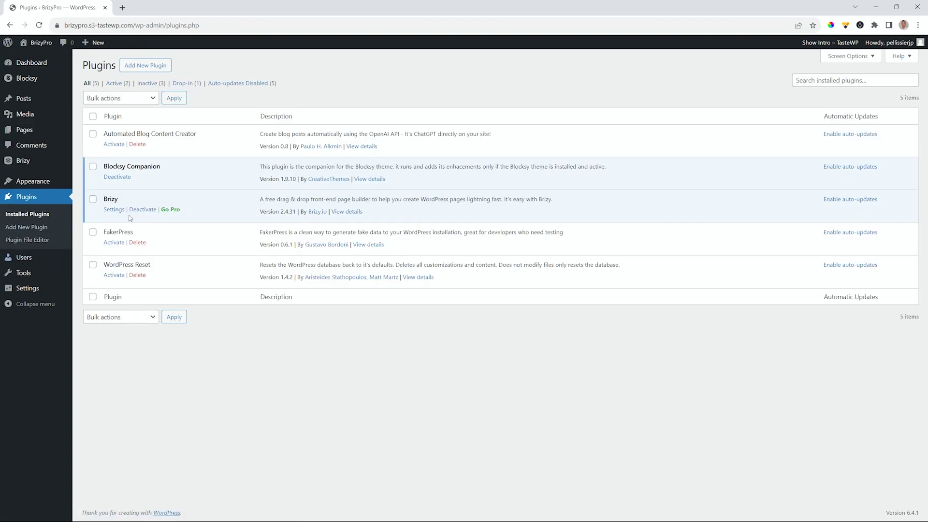
click(114, 242)
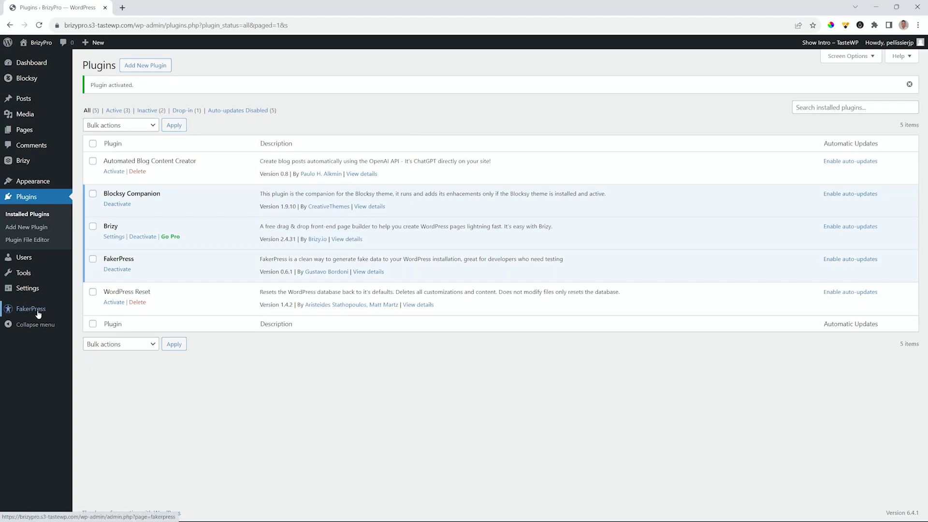
mouse_move(38, 314)
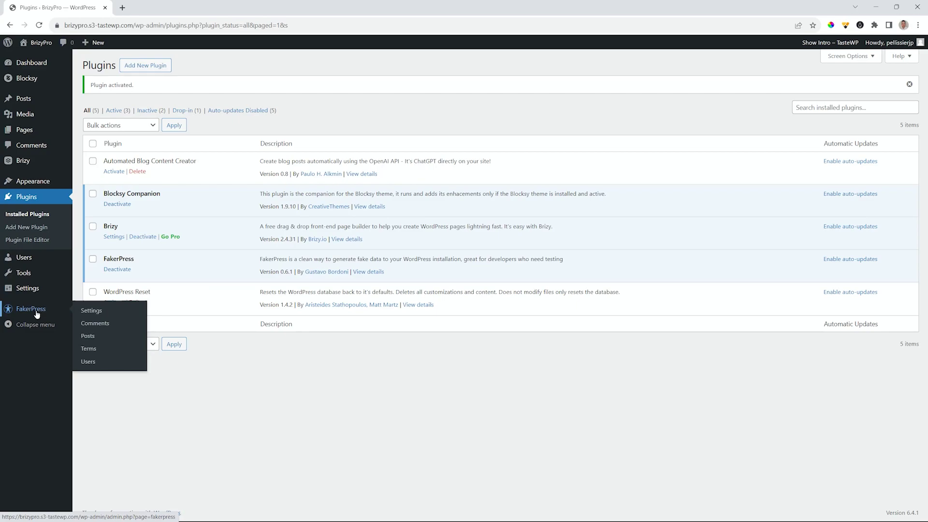
click(86, 337)
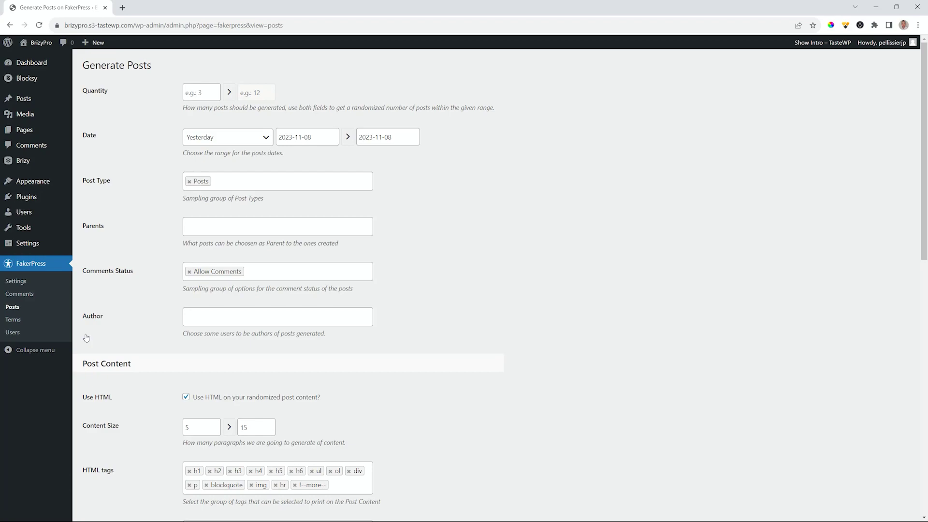
Step: Set the quantity range of posts to generate, with 12 as the maximum
click(212, 92)
click(213, 90)
click(256, 92)
text(12)
click(140, 156)
Step: Generate the dummy posts with the default content, image provider, taxonomy and meta field rules
scroll(261, 224, down, 3)
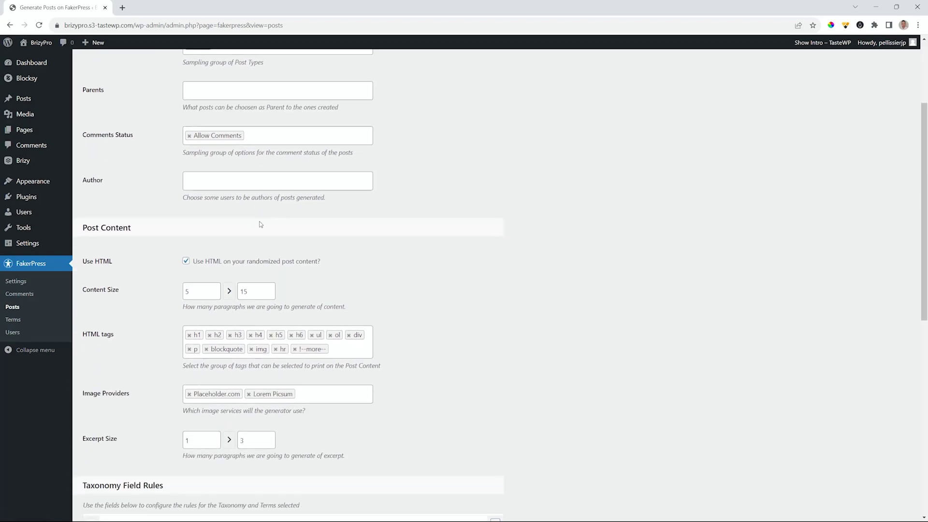
scroll(261, 224, down, 2)
scroll(260, 225, down, 2)
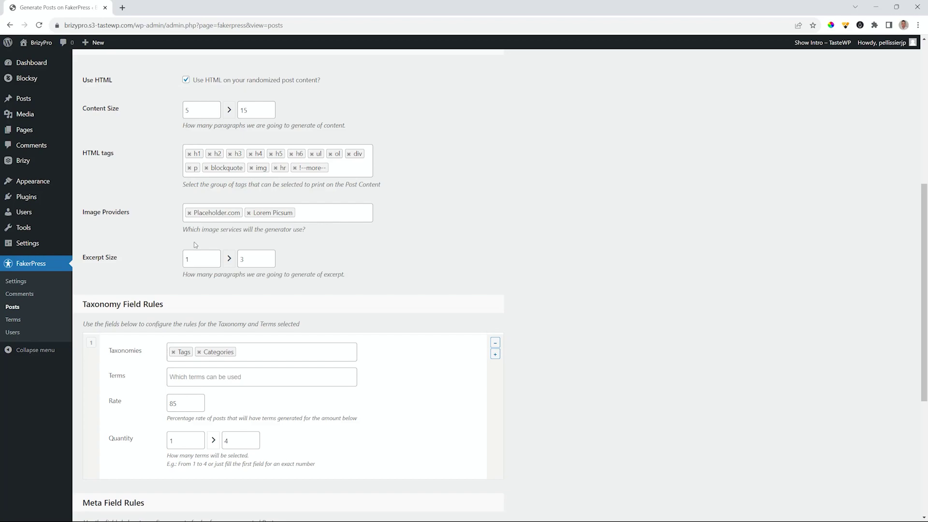
scroll(349, 259, down, 3)
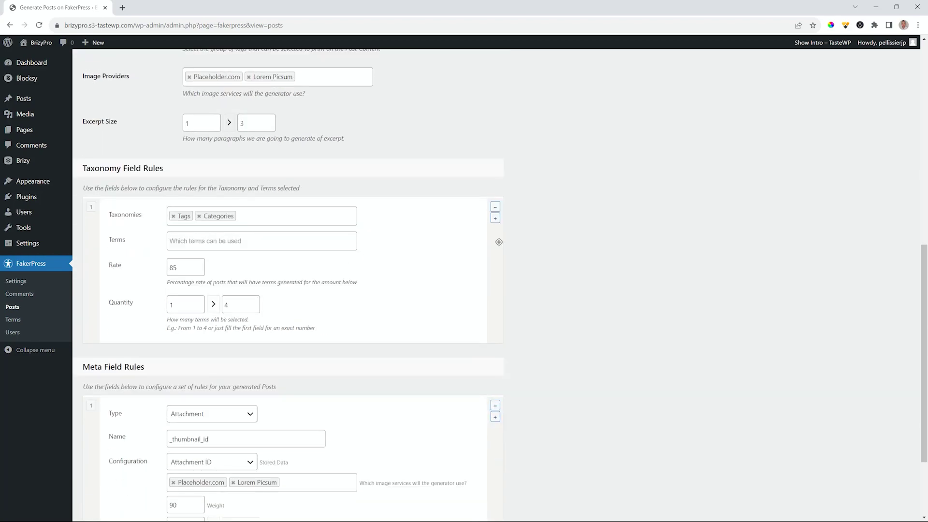
scroll(499, 241, up, 2)
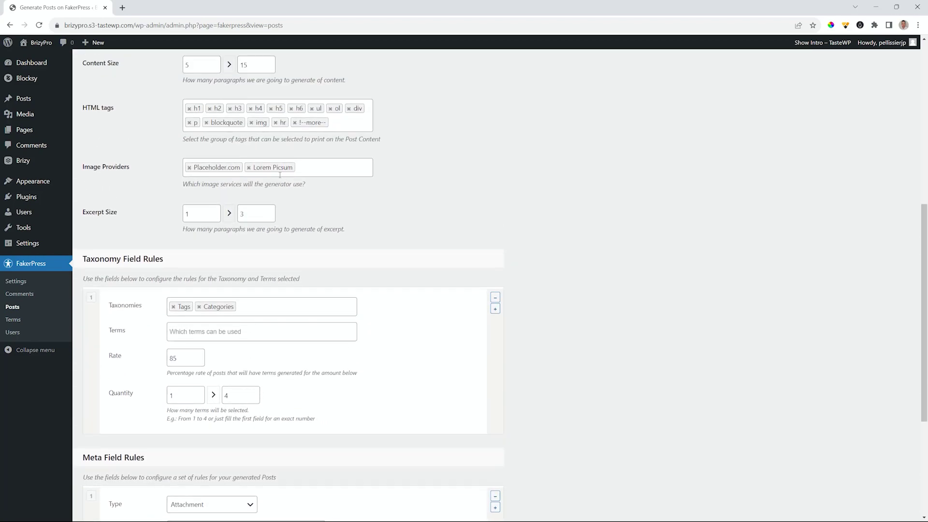
scroll(461, 196, down, 4)
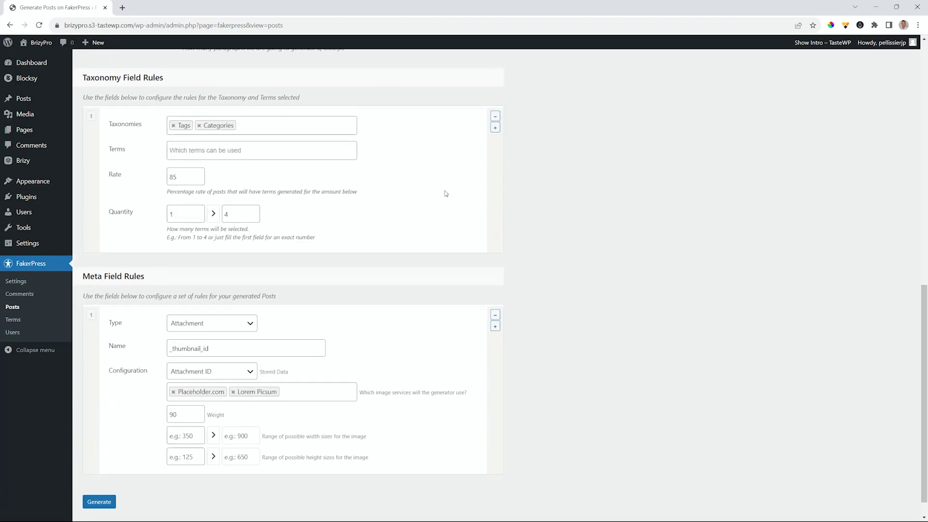
scroll(102, 242, down, 1)
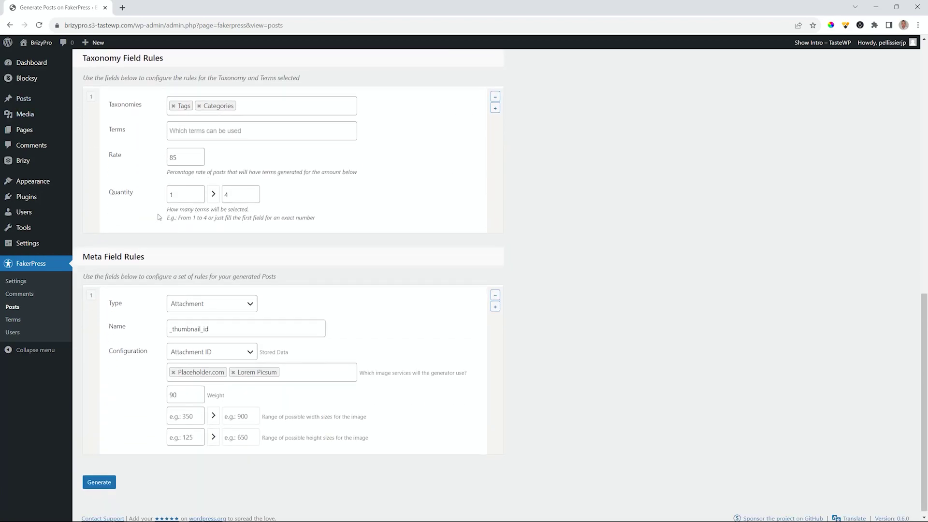
click(96, 477)
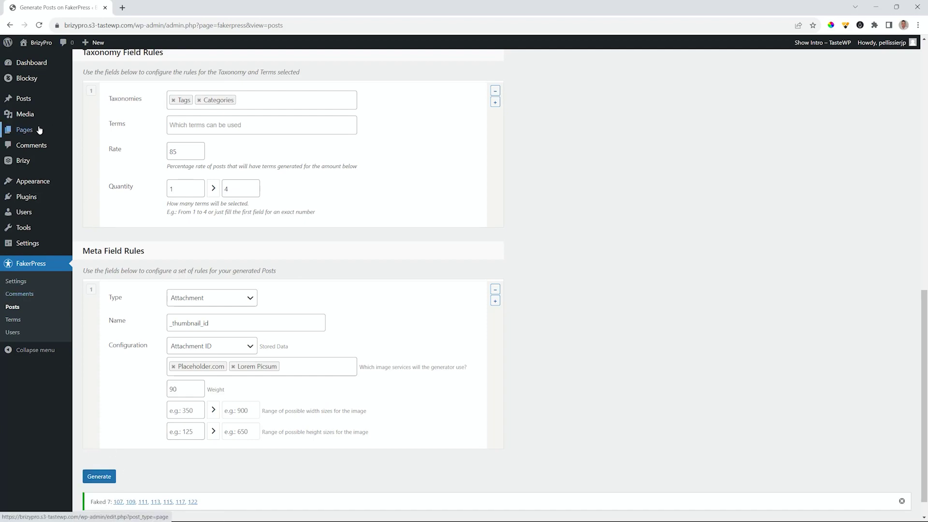
Step: List all posts and open "Vel vero quidem assumenda laudantium" for editing in WordPress
mouse_move(25, 131)
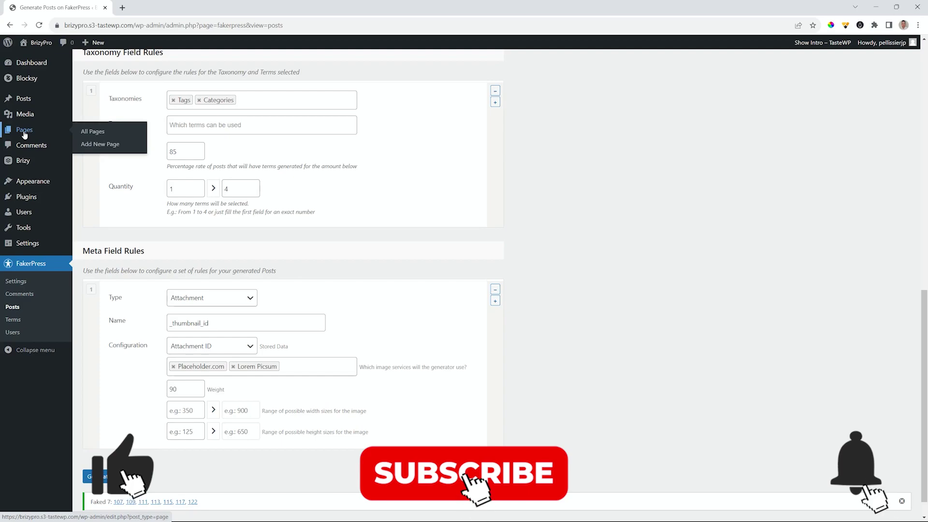
click(23, 99)
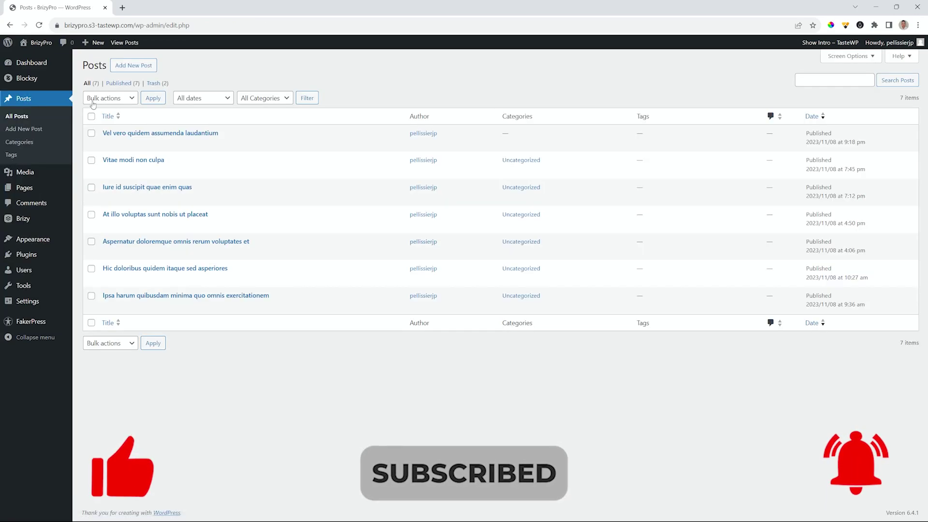
mouse_move(111, 192)
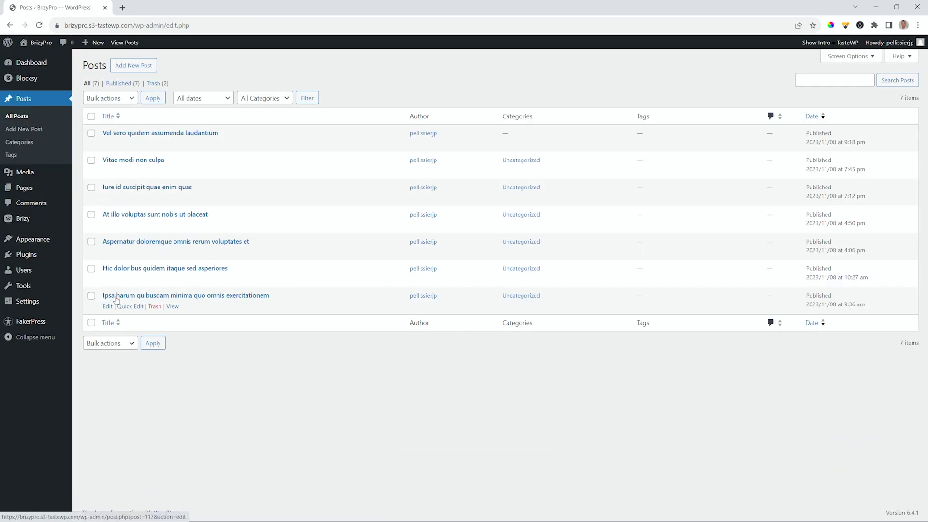
mouse_move(124, 137)
click(124, 136)
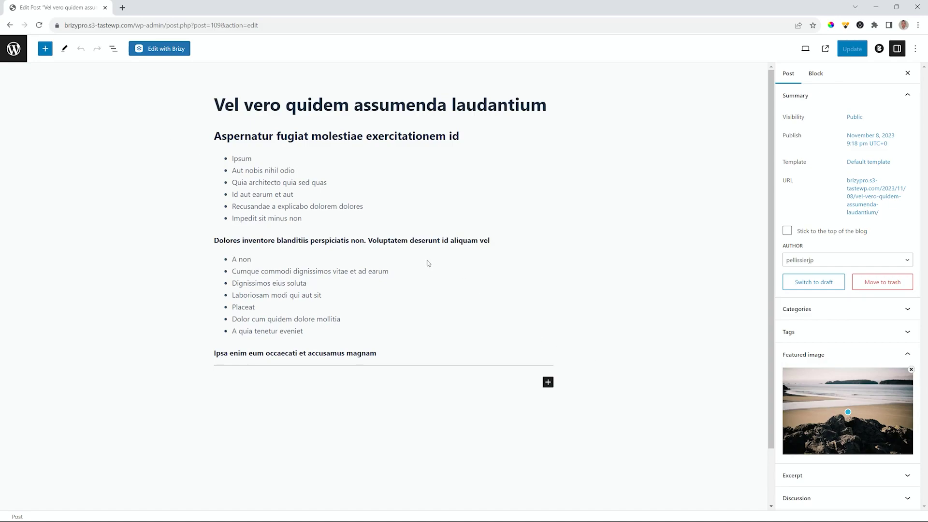
Step: Examine the post's title and its Classic block content with headings and lists in the WordPress editor
click(354, 100)
click(286, 134)
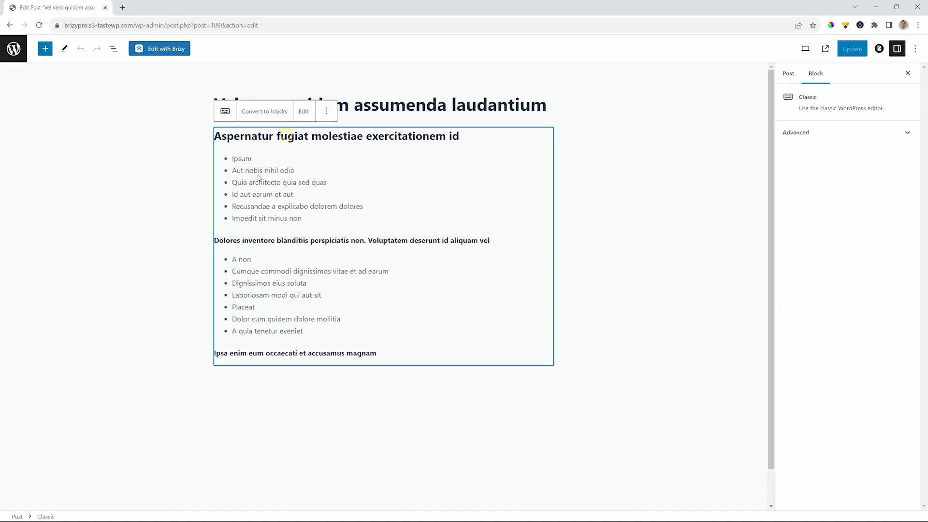
click(141, 199)
click(279, 151)
click(546, 120)
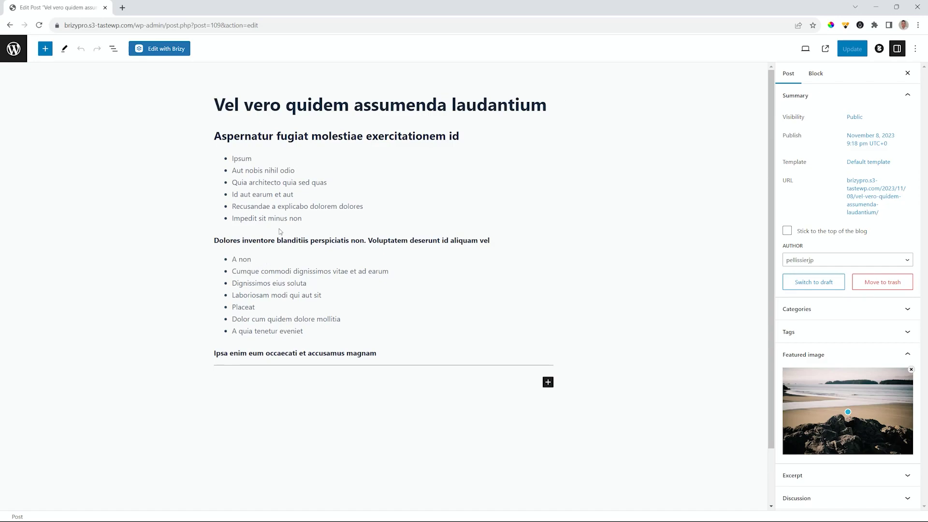
click(252, 236)
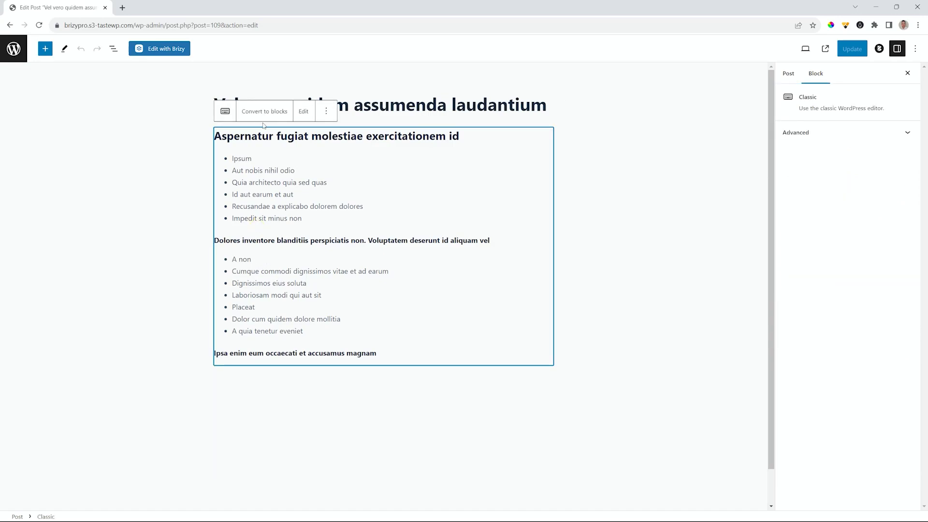
click(590, 170)
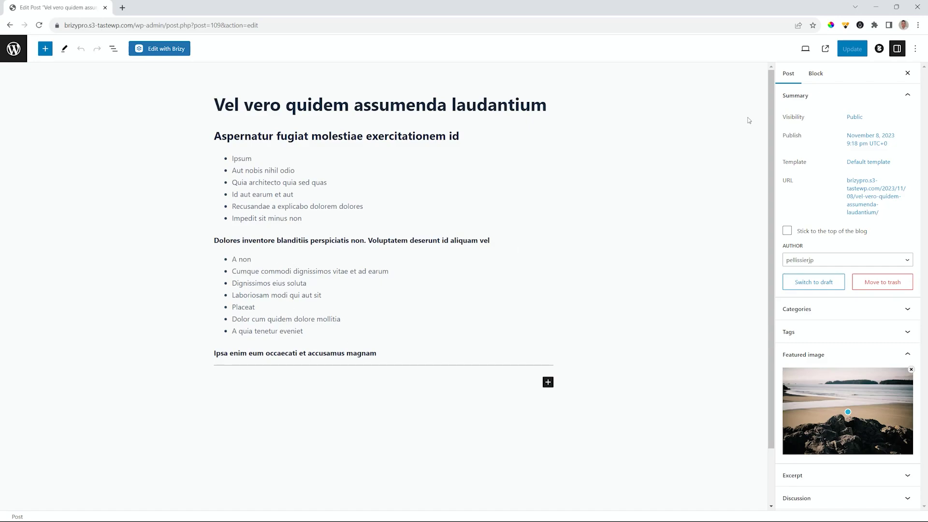
Step: View the published post on the live site and look through it down to the comment section
click(827, 51)
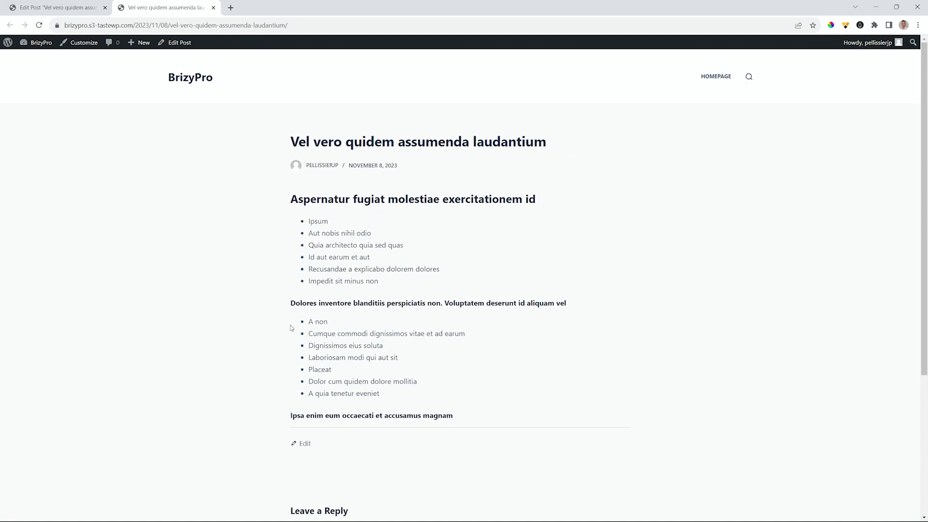
scroll(514, 334, down, 3)
scroll(514, 334, up, 3)
Step: Leave the post editor and visit the site's homepage, keeping the published post open in its own tab
click(62, 12)
click(13, 48)
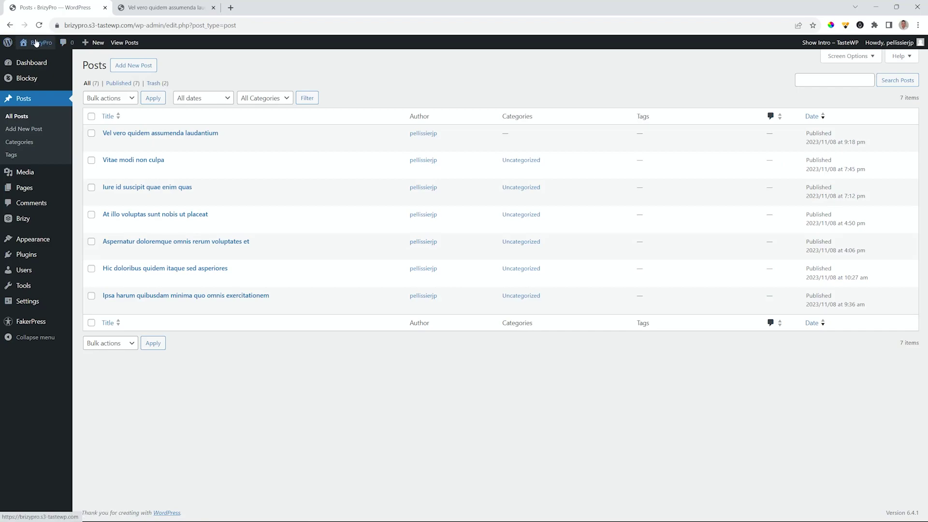
click(34, 44)
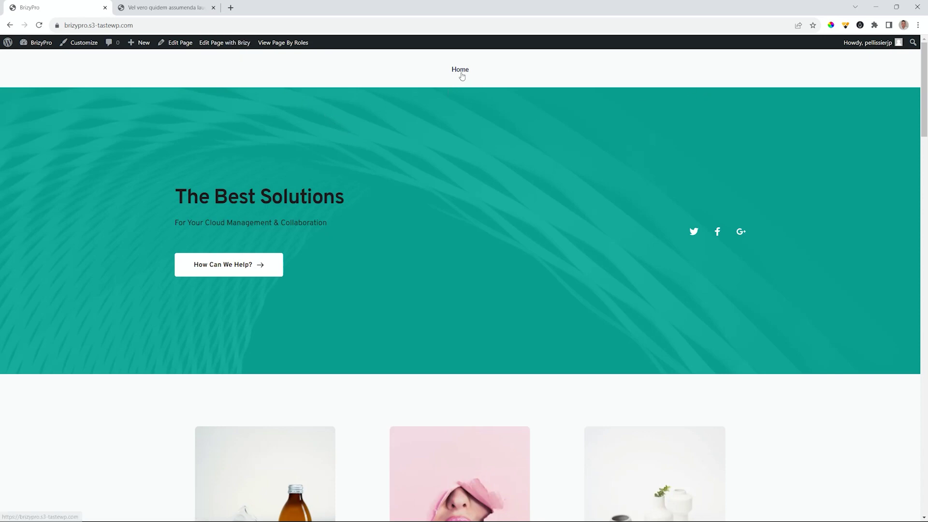
Step: Compare the published post's Blocksy header with the homepage's Brizy header, also following the post's site title link and returning
click(188, 14)
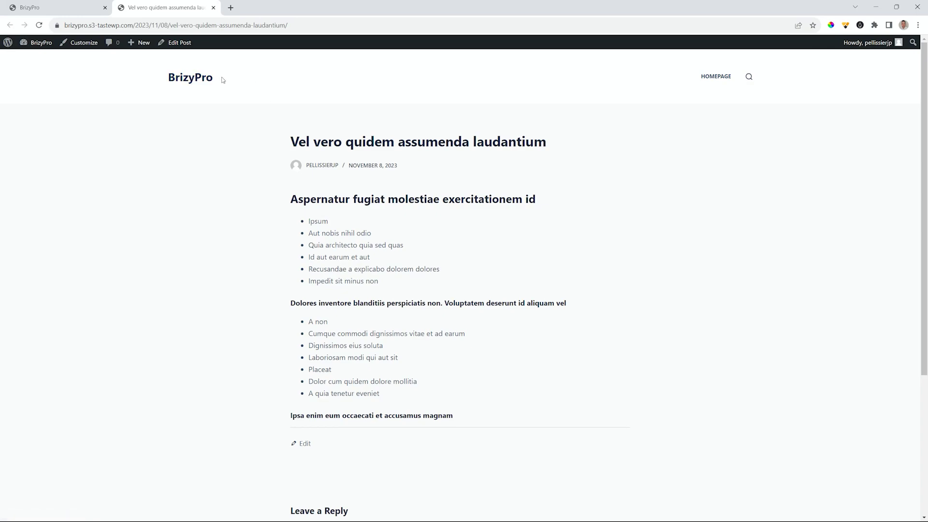
click(191, 78)
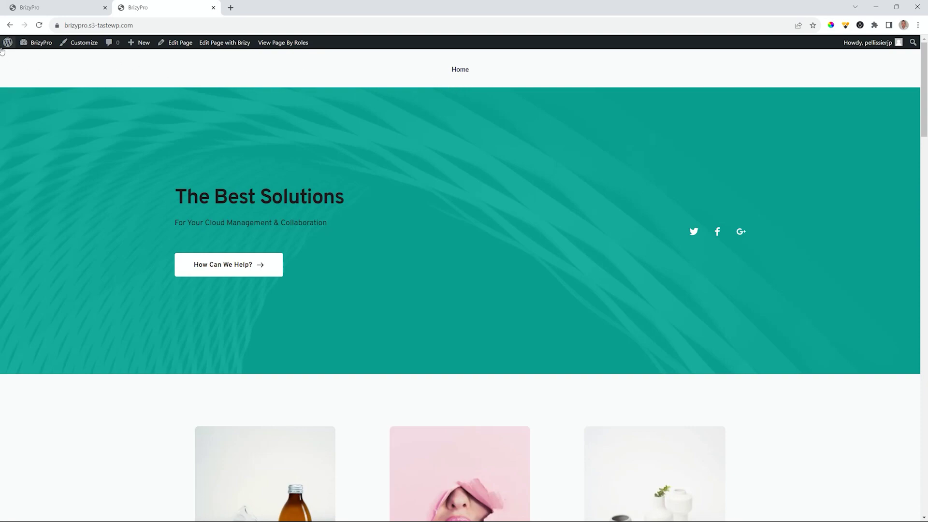
click(10, 25)
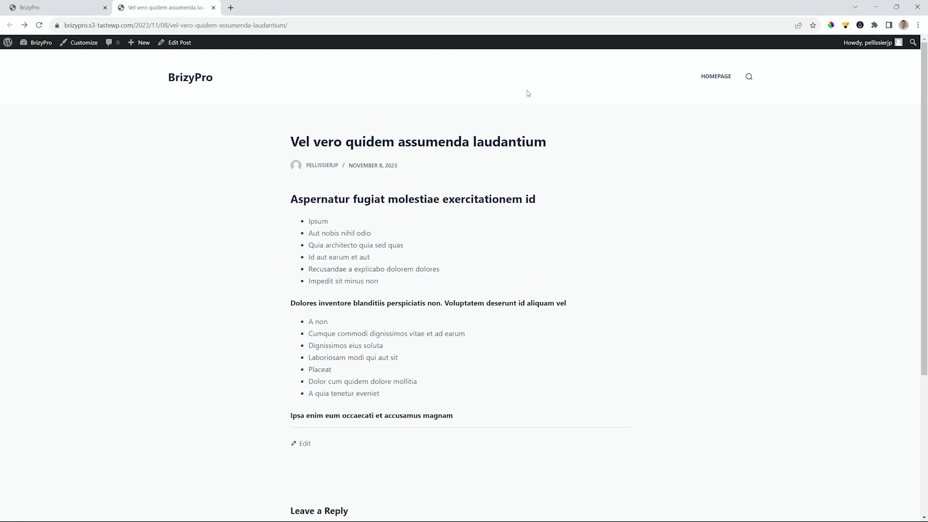
click(86, 9)
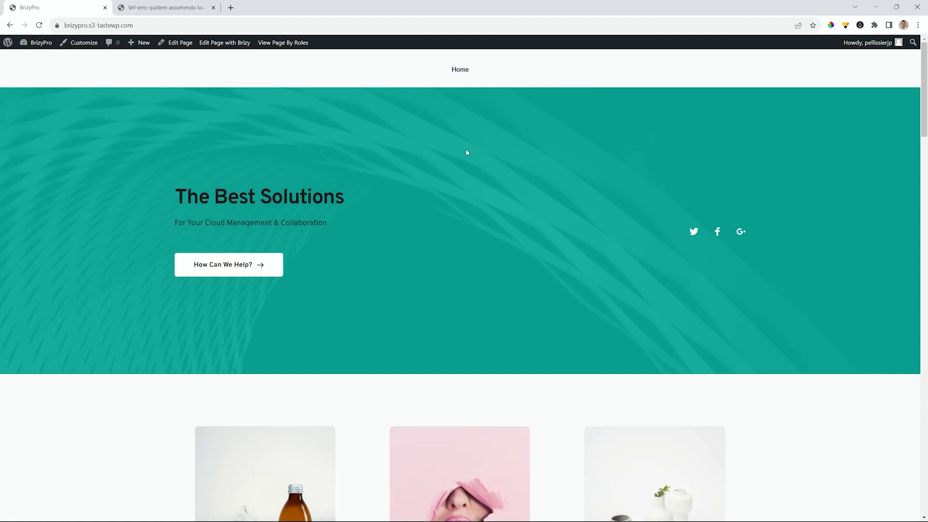
click(184, 8)
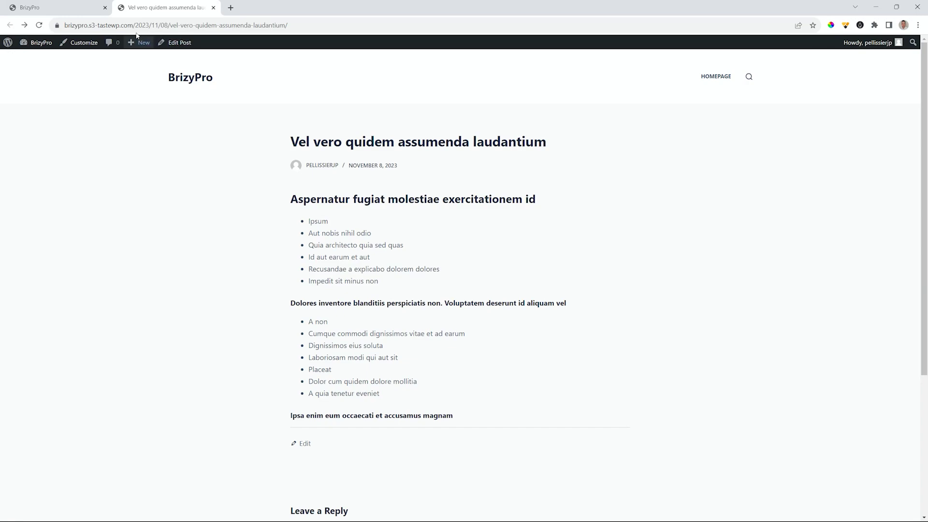
click(90, 9)
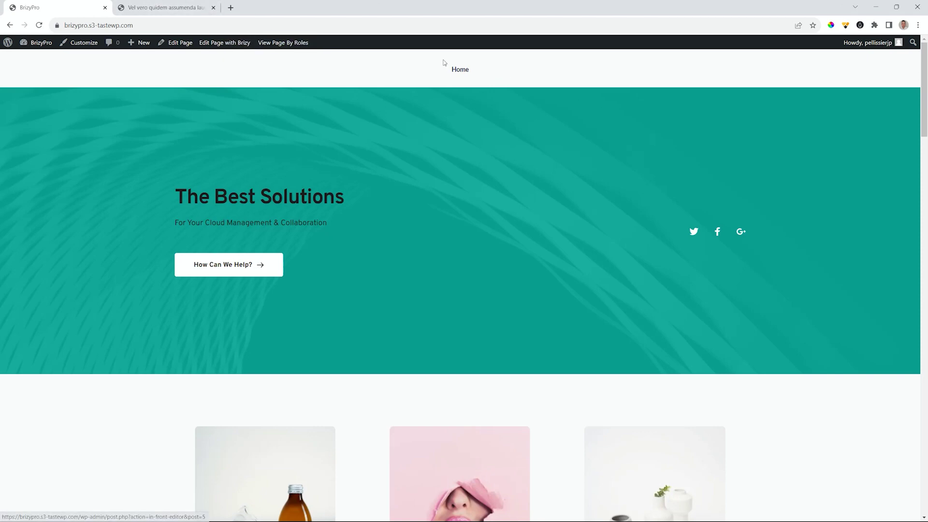
Step: Open the homepage in the Brizy editor, set its page template to Default and compare its header with the published post
click(232, 45)
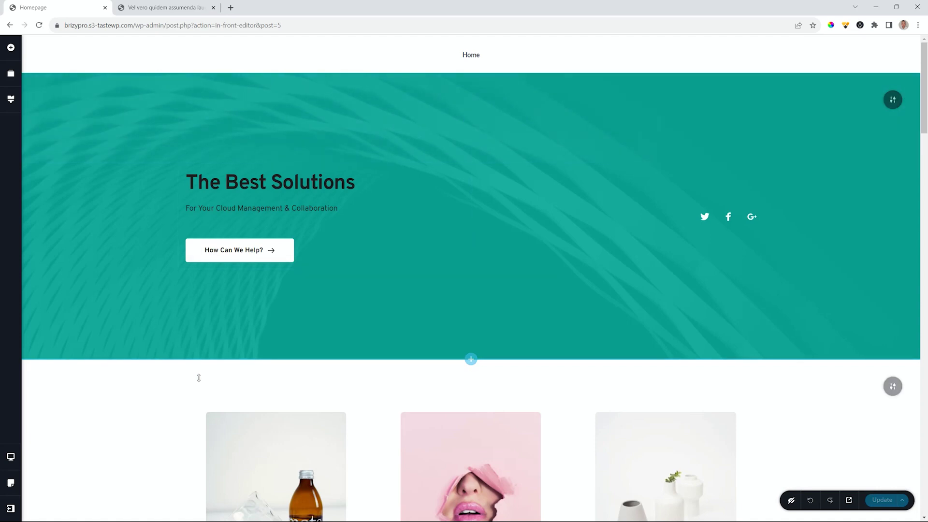
click(11, 484)
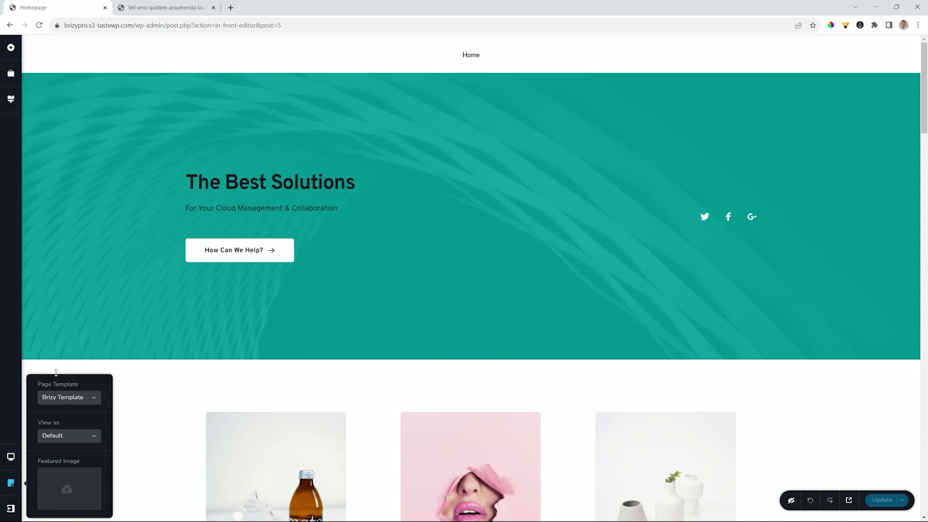
click(79, 397)
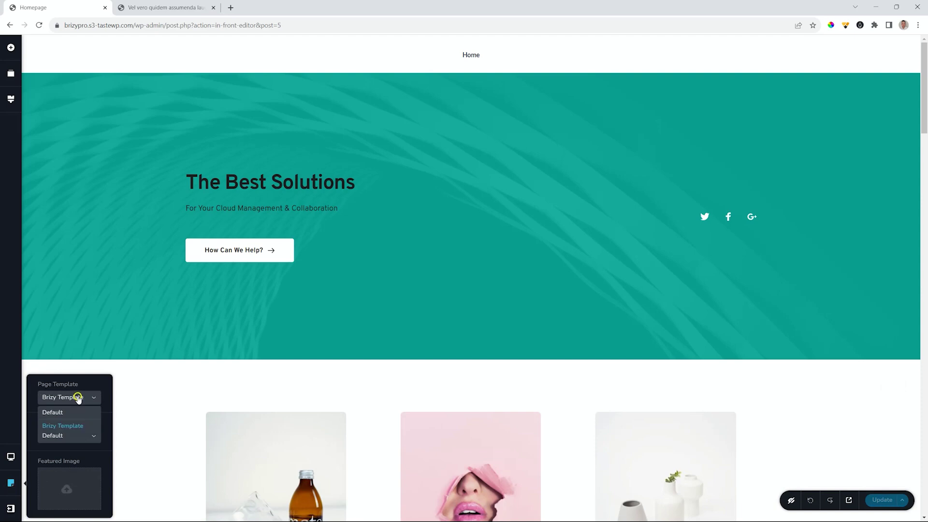
click(52, 413)
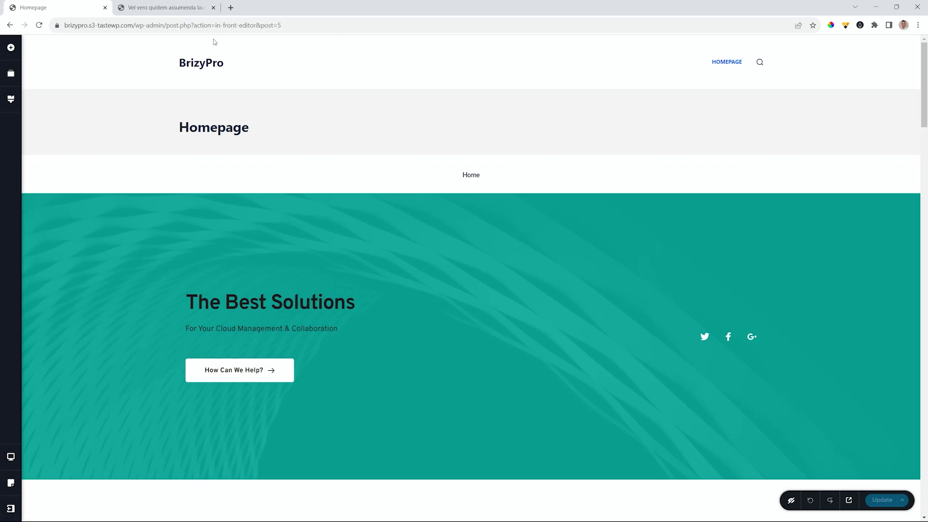
click(191, 7)
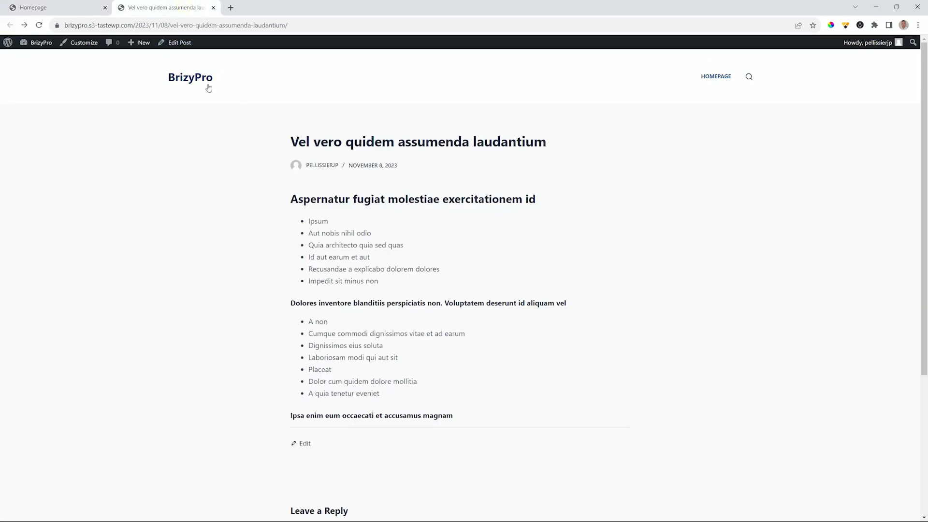
Step: Delete the Brizy block containing the Home menu from the homepage and update the page
click(71, 11)
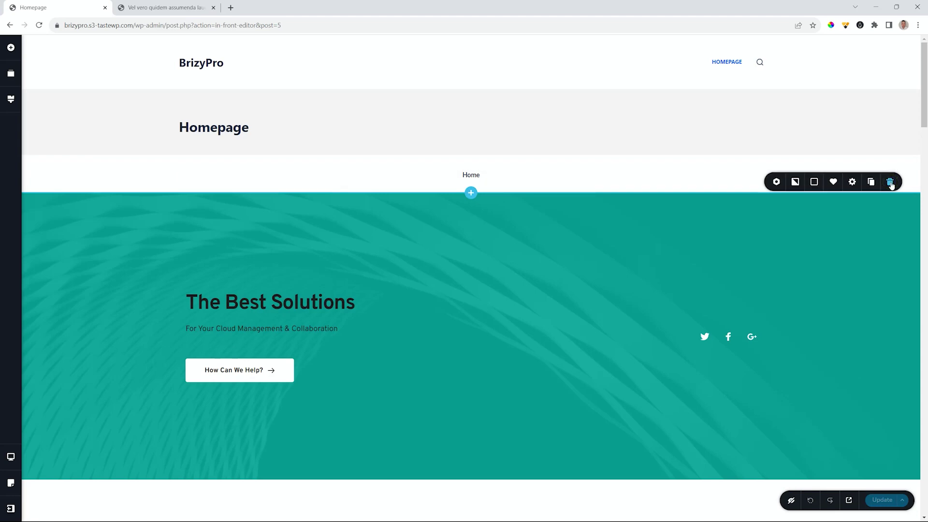
click(890, 182)
click(883, 501)
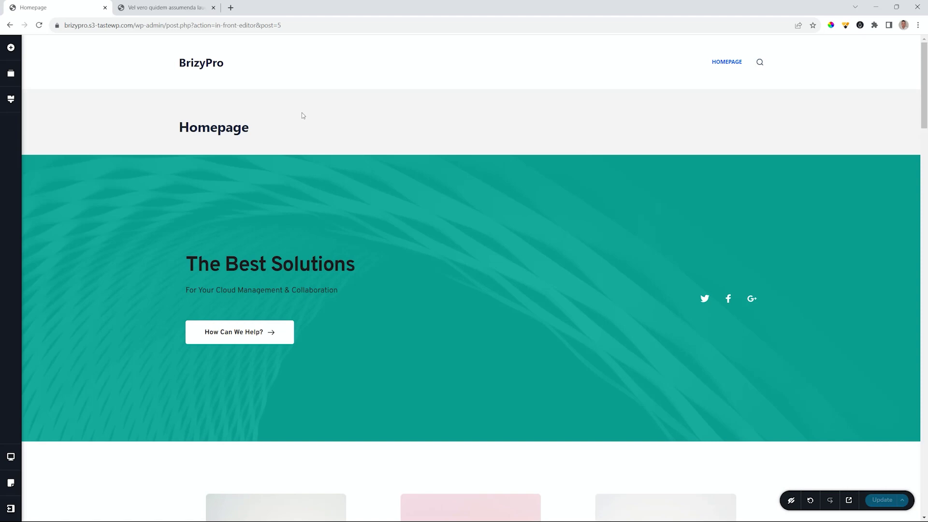
Step: Return from Brizy to the homepage's WordPress editor and view the live page in a browser tab placed beside the editor
click(11, 507)
click(59, 506)
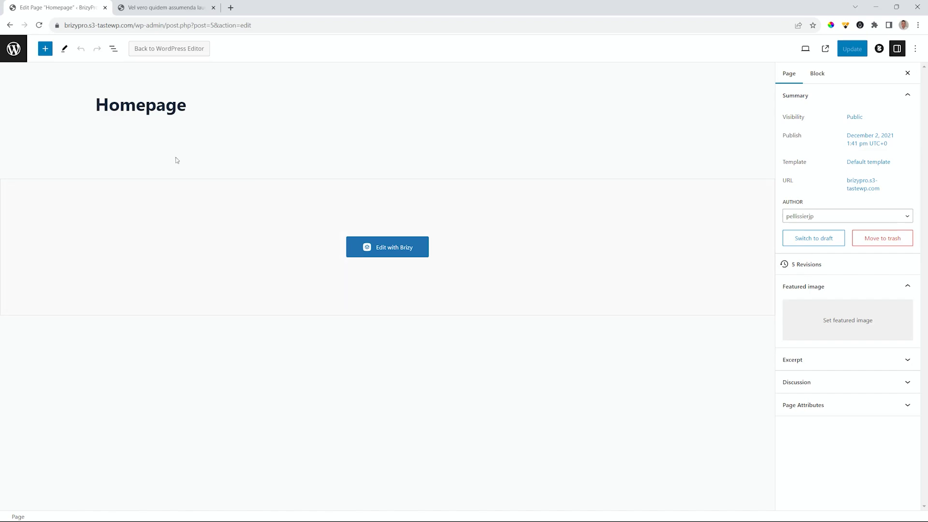
click(824, 50)
drag(224, 2, 116, 5)
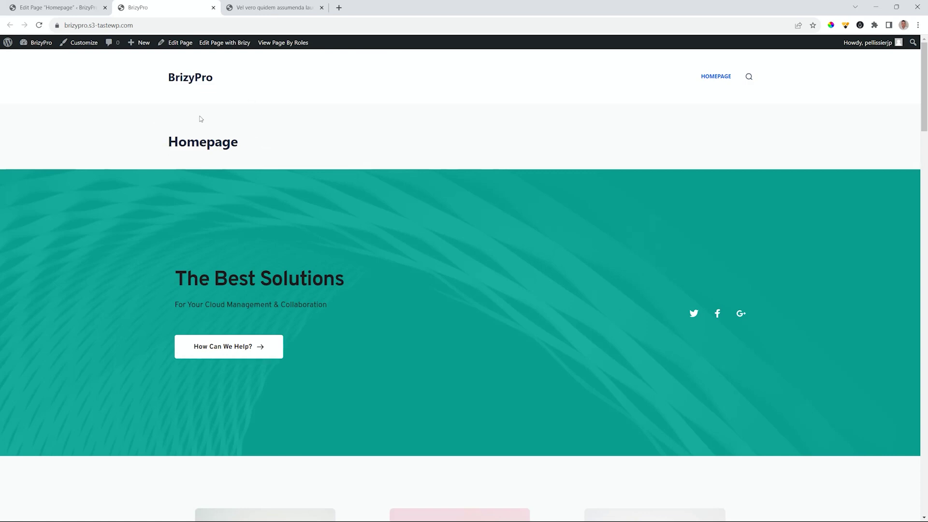
Step: Set the homepage's Page Title to Disabled in the Blocksy page settings, update the page and reload the live homepage
click(81, 10)
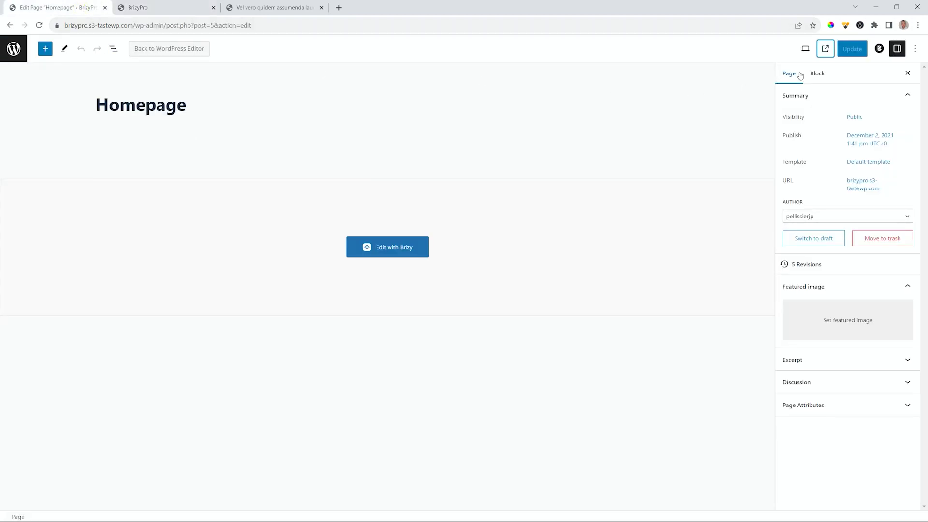
click(879, 50)
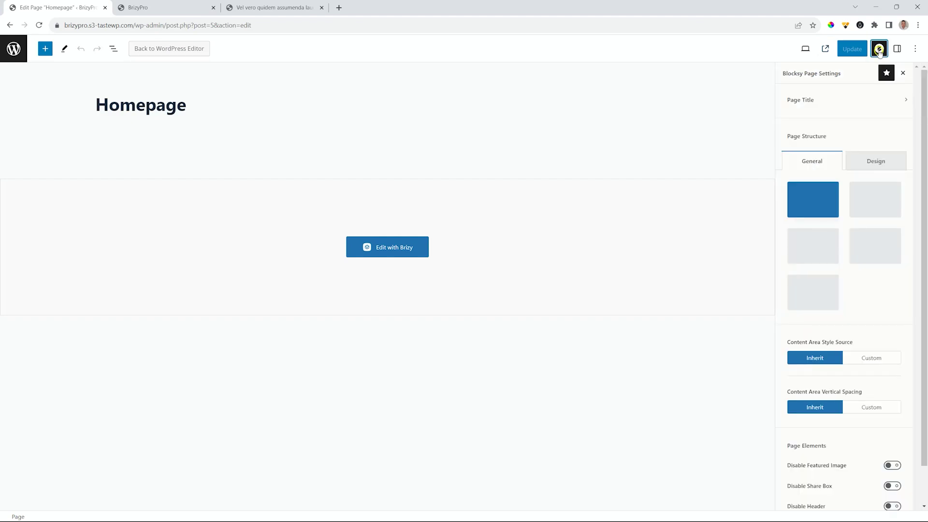
click(804, 101)
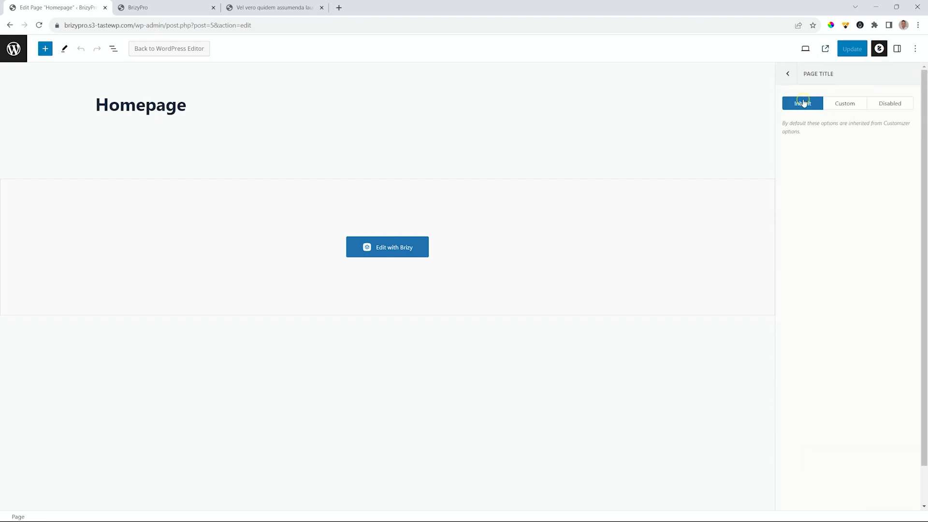
click(891, 106)
click(860, 49)
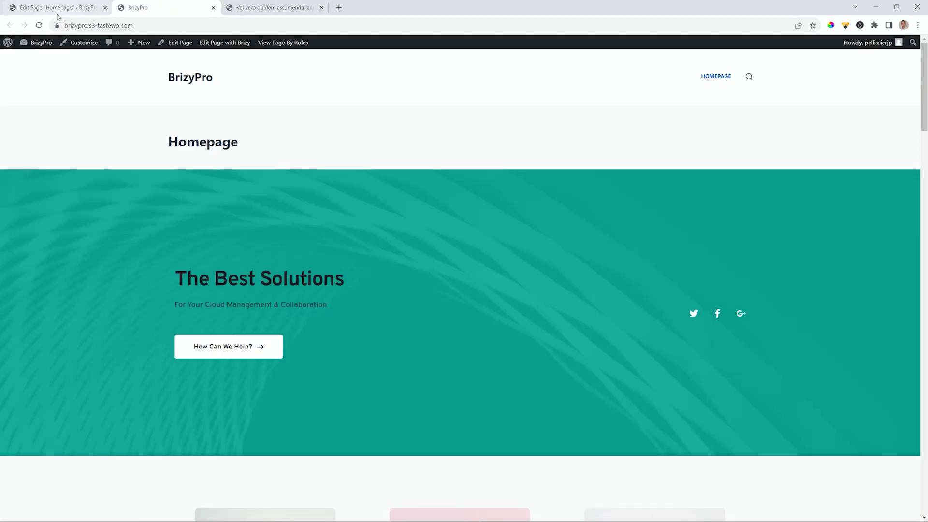
click(39, 25)
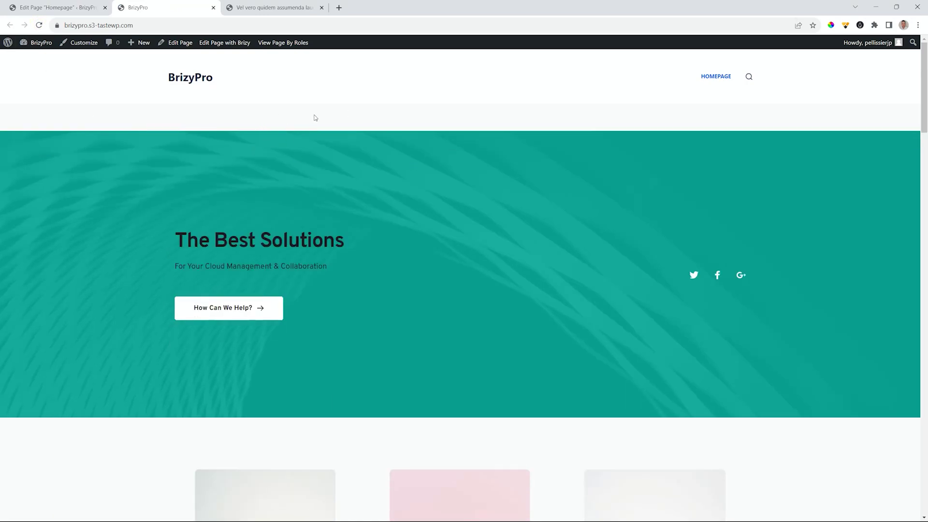
Step: Set the homepage's Content Area Vertical Spacing to Custom with the Disabled option, update the page and reload the live homepage
click(51, 8)
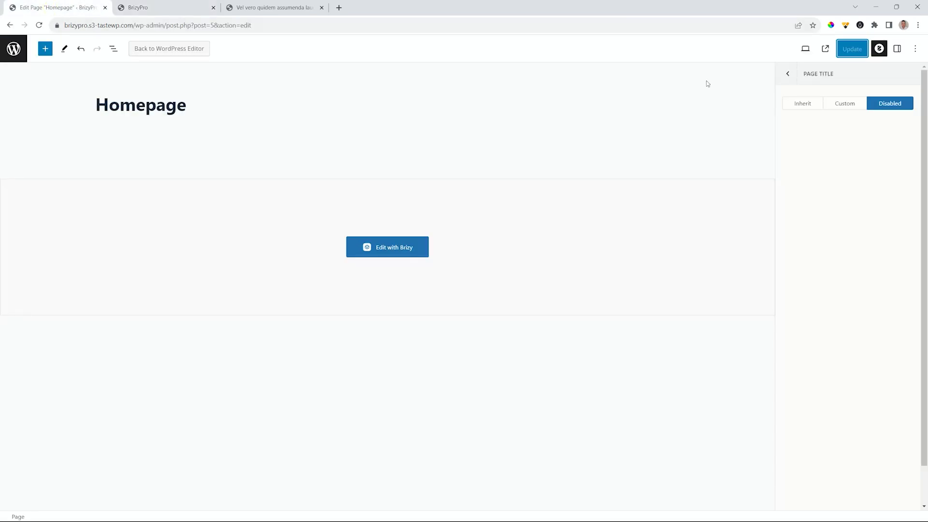
click(788, 75)
scroll(805, 99, down, 1)
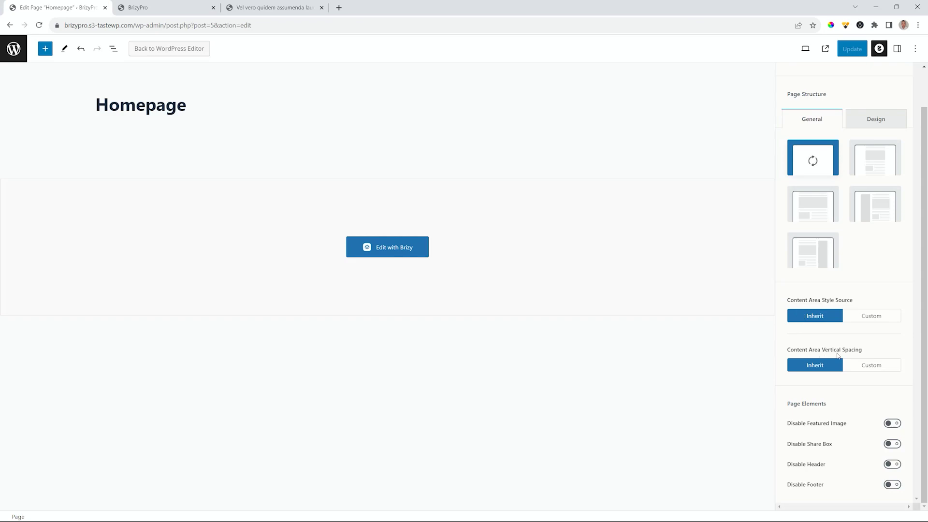
click(867, 366)
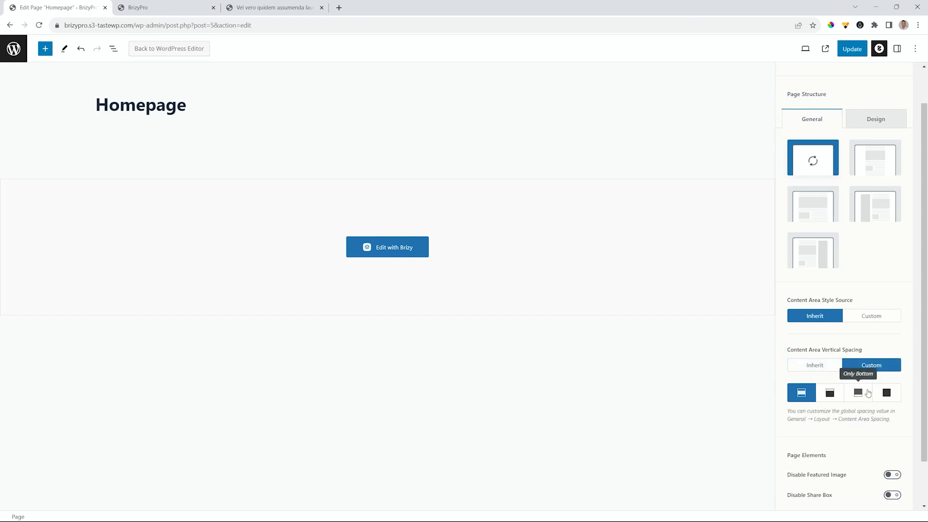
click(885, 394)
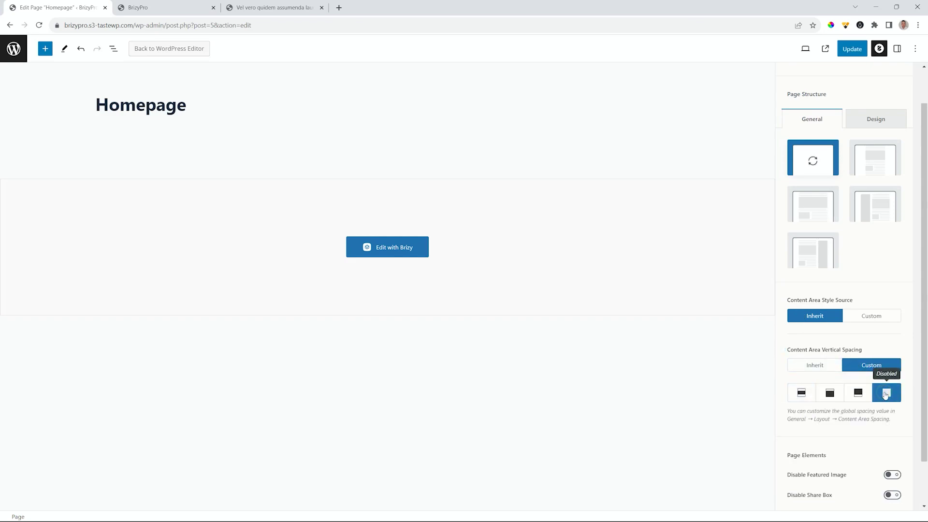
click(852, 52)
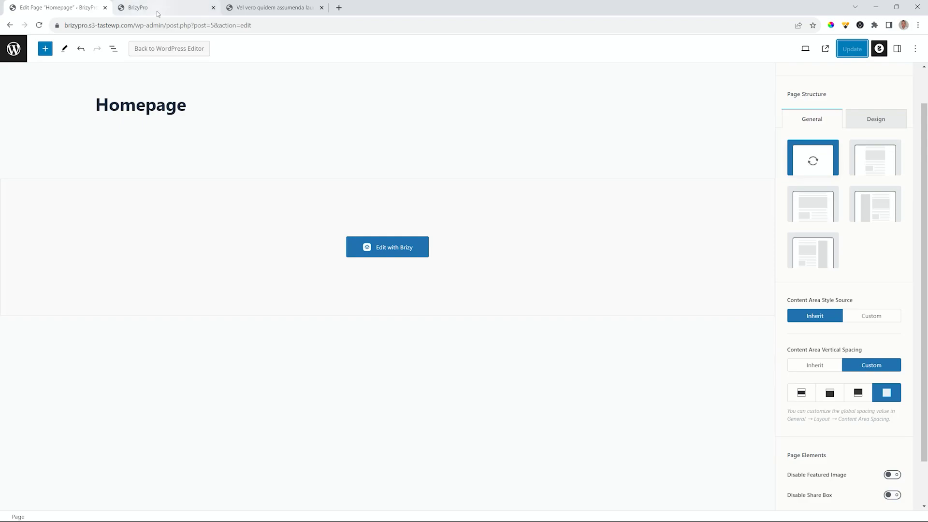
click(156, 10)
click(39, 27)
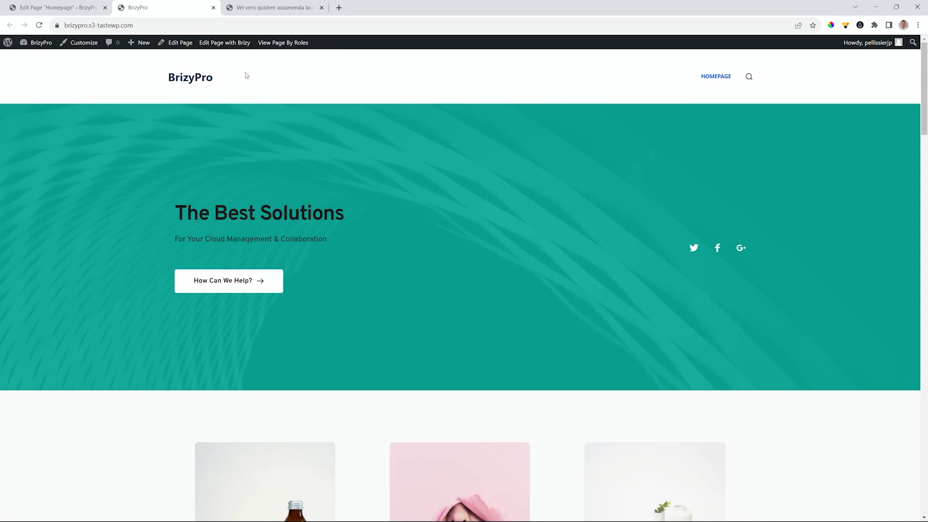
Step: Look through the live homepage down to the footer and compare its header with the published post's header
scroll(245, 76, down, 20)
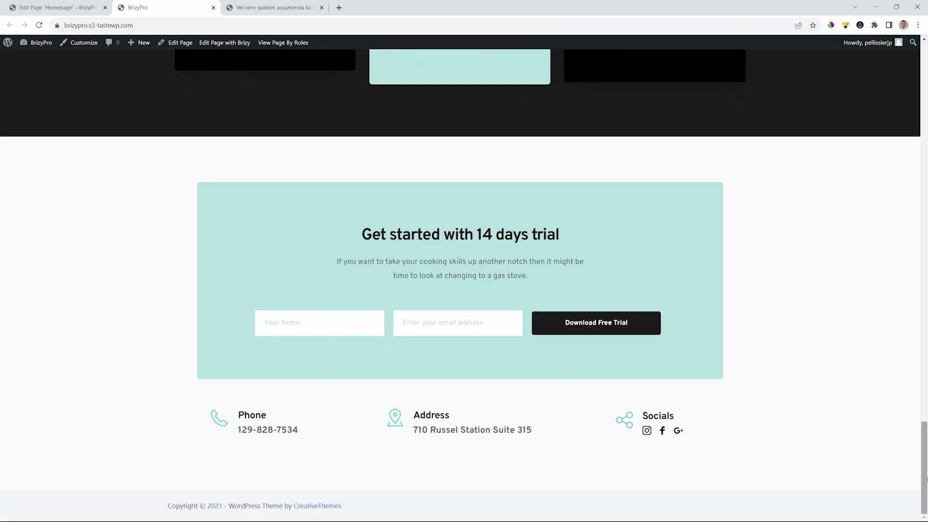
drag(925, 476, 925, 96)
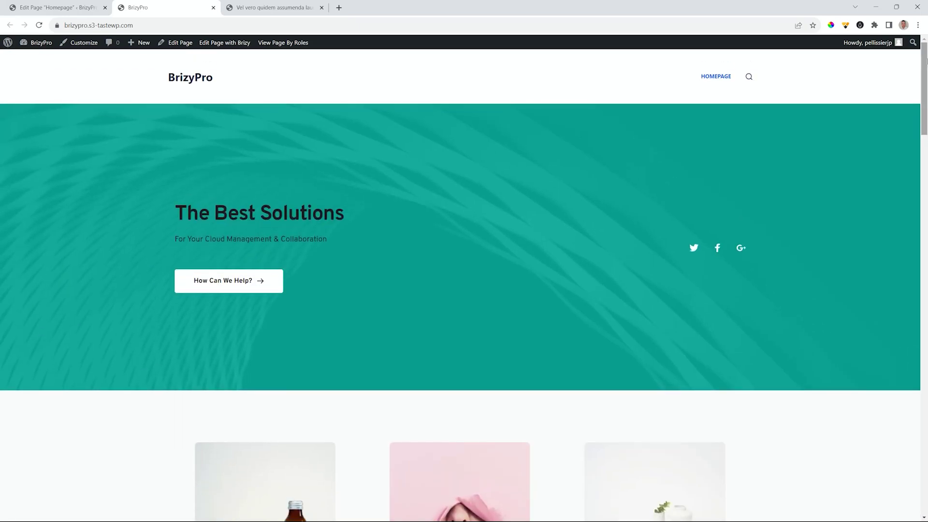
click(291, 6)
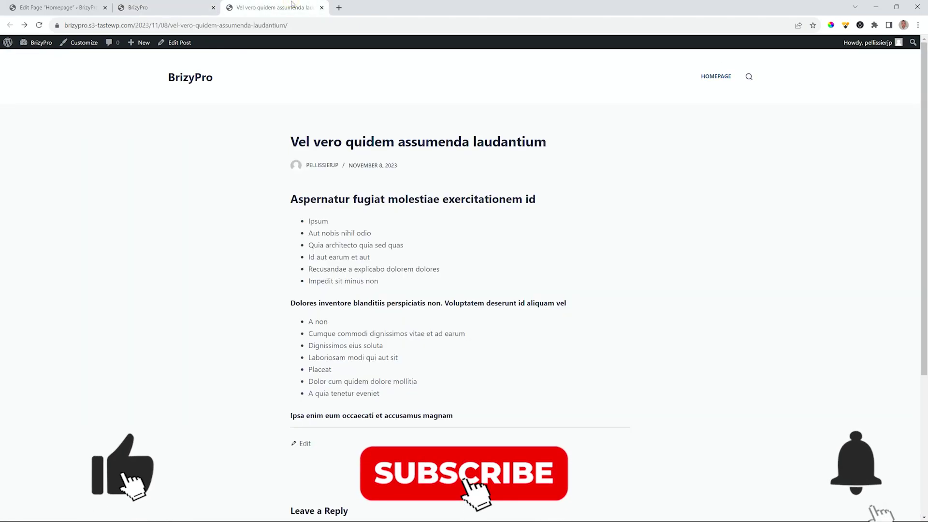
click(160, 7)
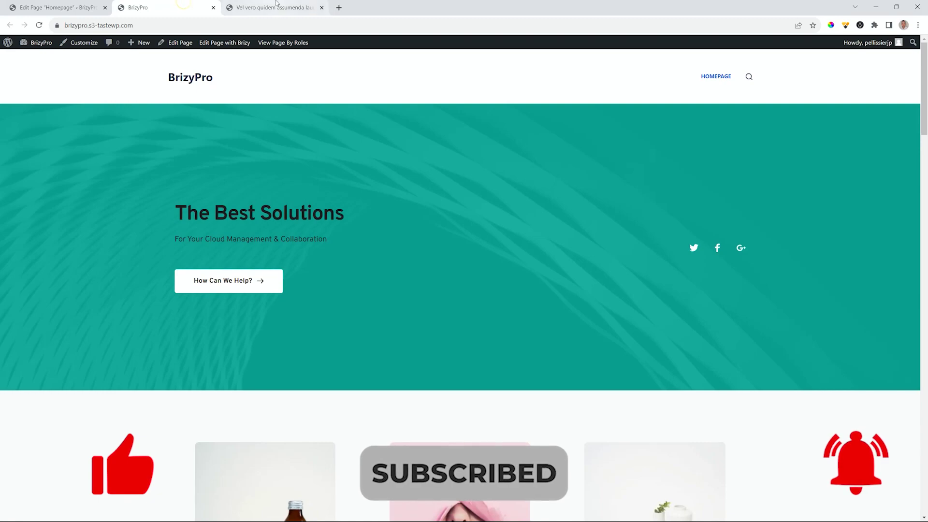
click(275, 4)
click(150, 8)
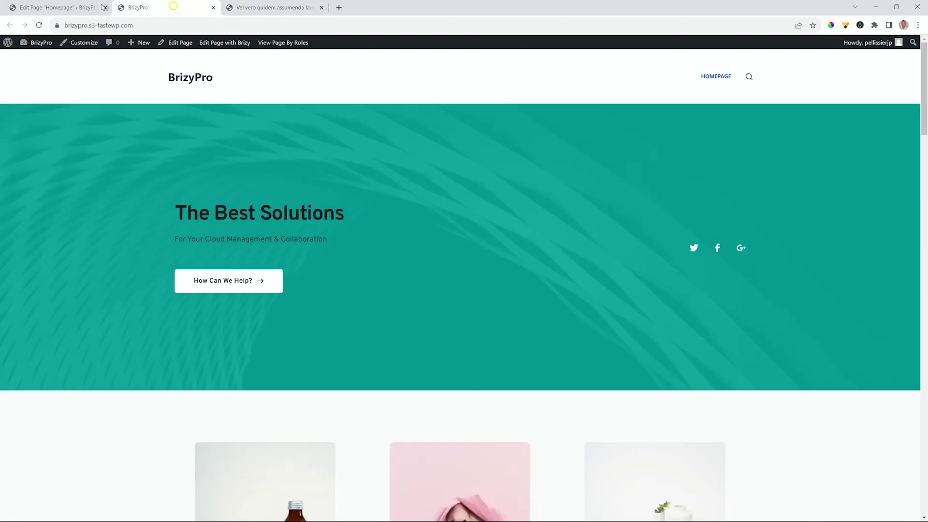
Step: Leave the page editor for the site's menu management screen and compare Main Menu with the live homepage's header menu
click(67, 8)
click(14, 48)
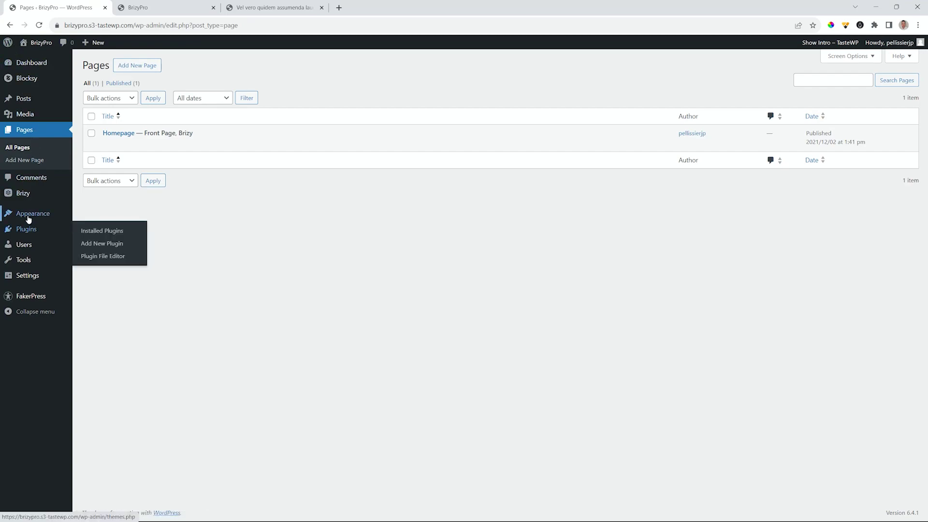
mouse_move(37, 223)
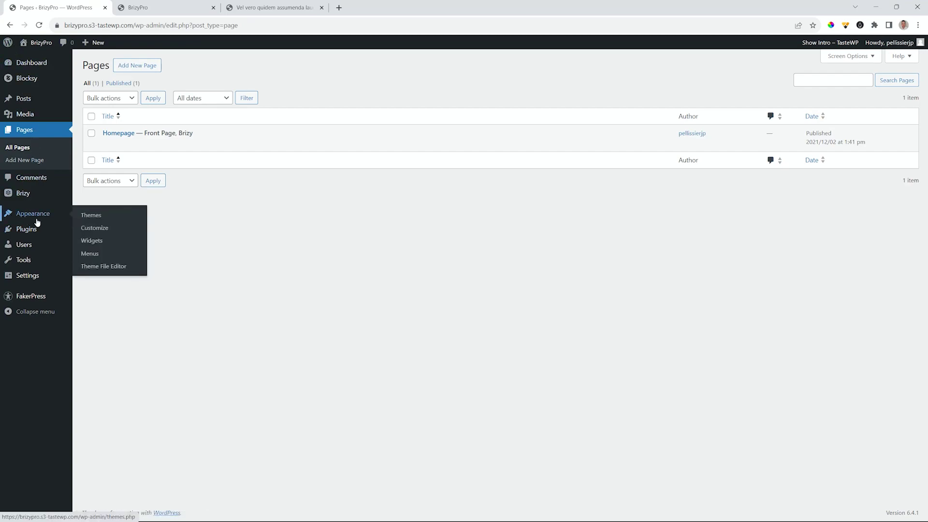
click(89, 255)
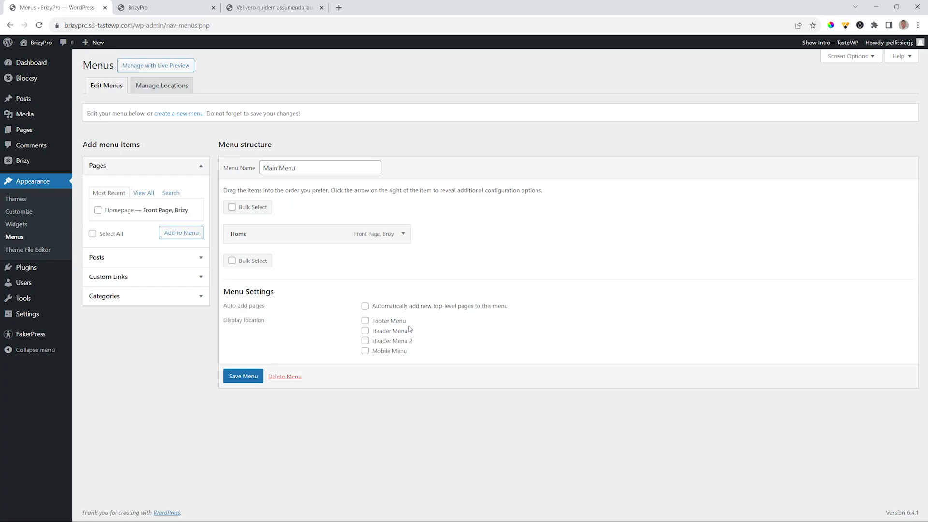
click(163, 7)
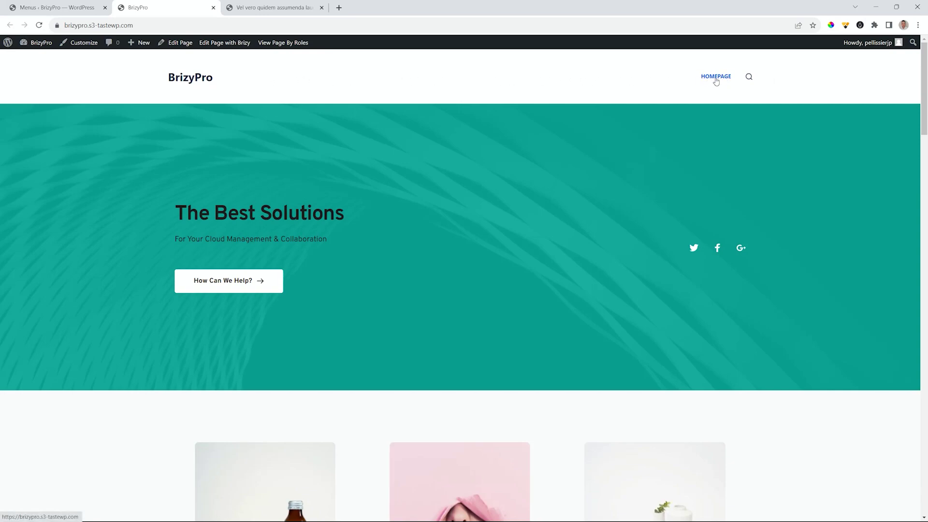
click(82, 11)
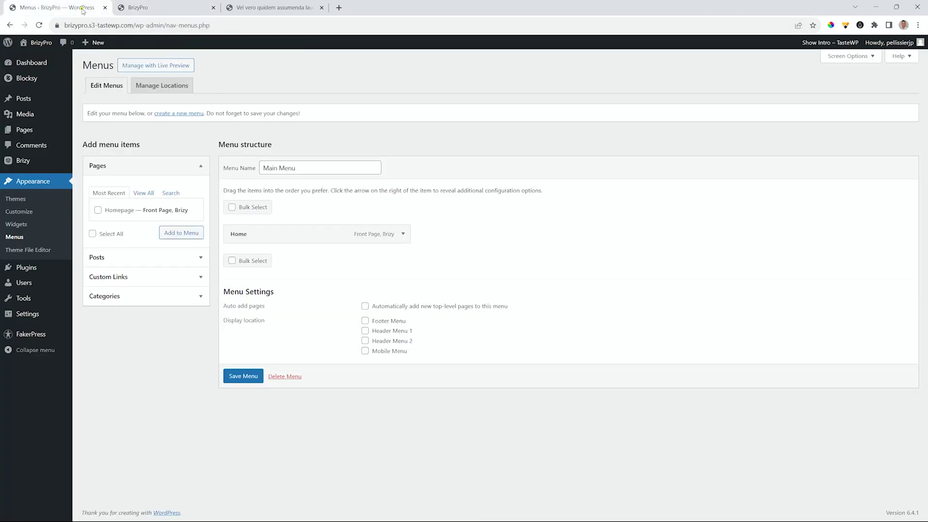
Step: Assign Main Menu to the Footer Menu, Header Menu 1 and Mobile Menu locations, save it and reload the live homepage
click(364, 331)
click(365, 320)
click(365, 350)
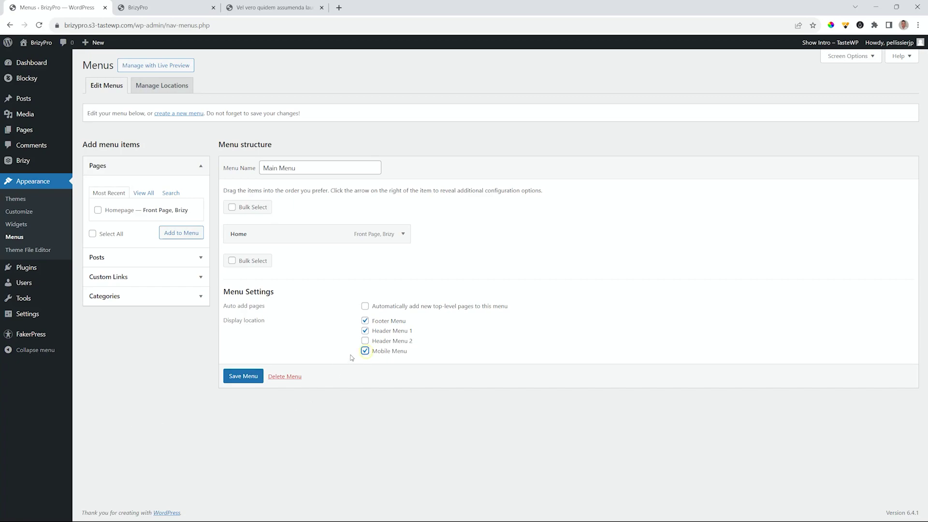
click(248, 382)
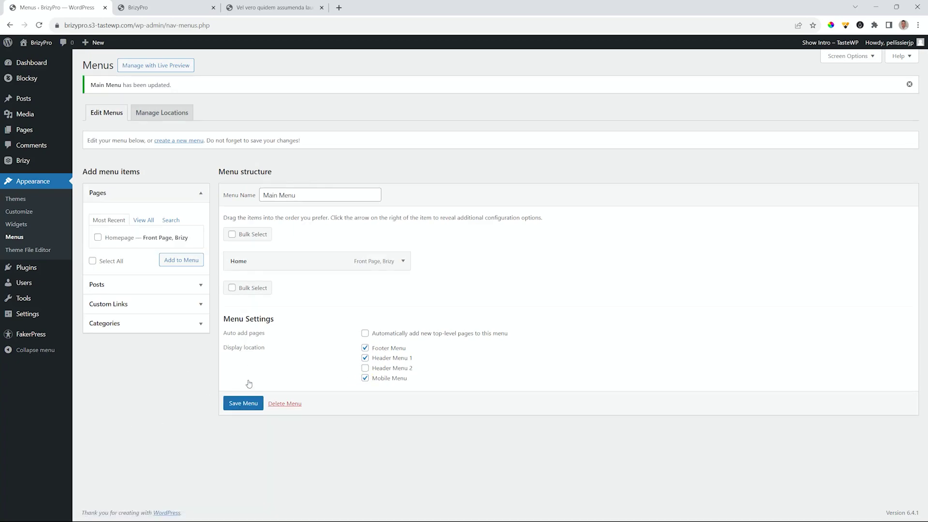
click(177, 13)
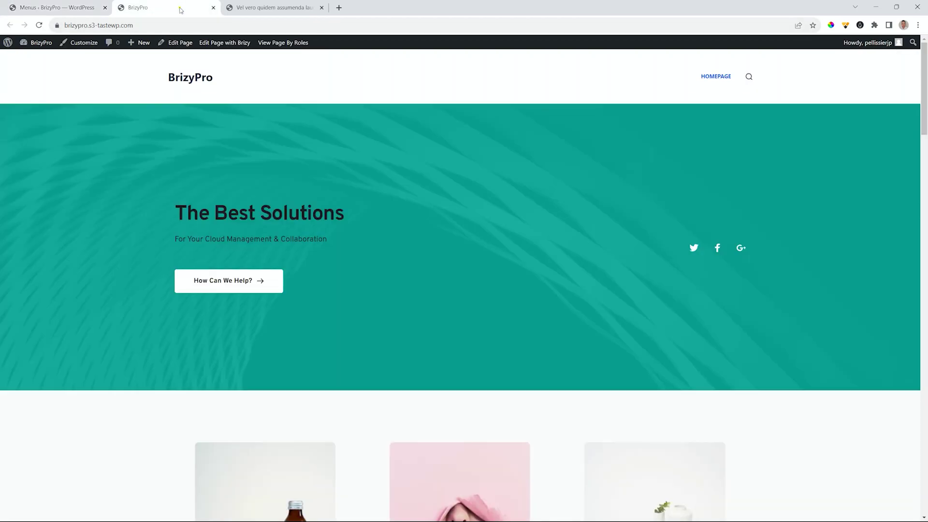
click(40, 26)
Step: Set the theme's base font to Montserrat in the Customizer typography settings, accept the Google Font notice and publish
click(75, 44)
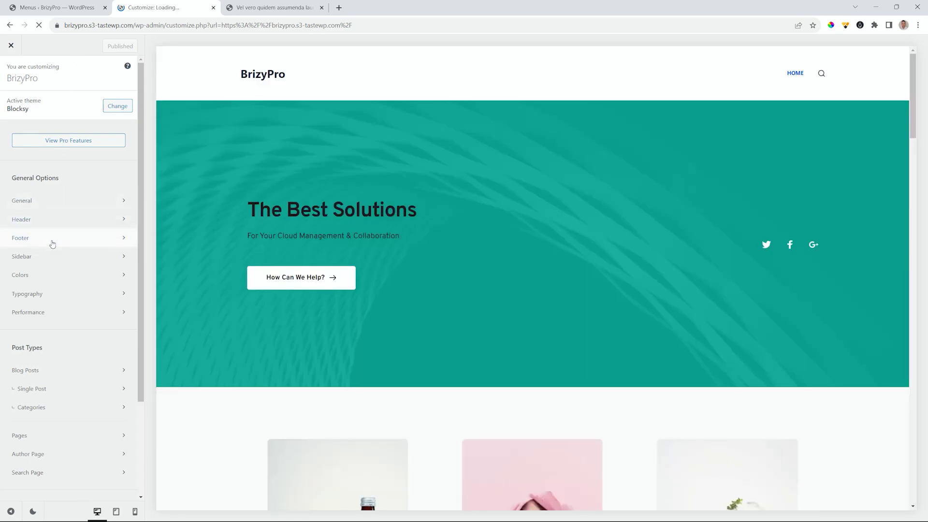
click(47, 295)
click(21, 127)
click(44, 151)
text(mont)
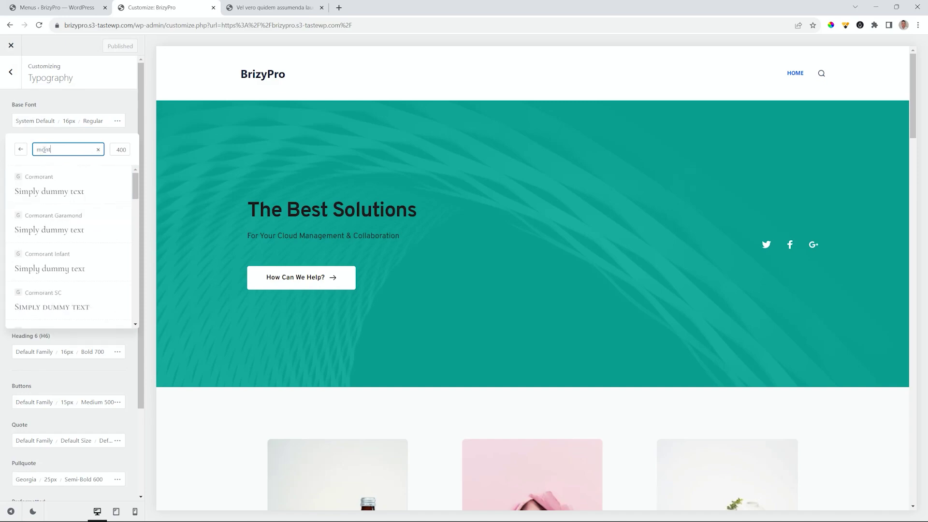
text(ser)
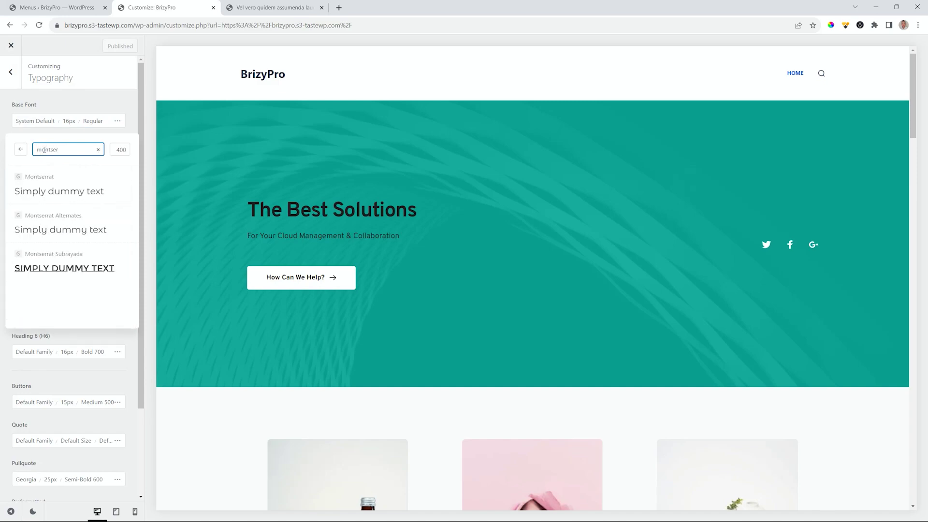
click(37, 190)
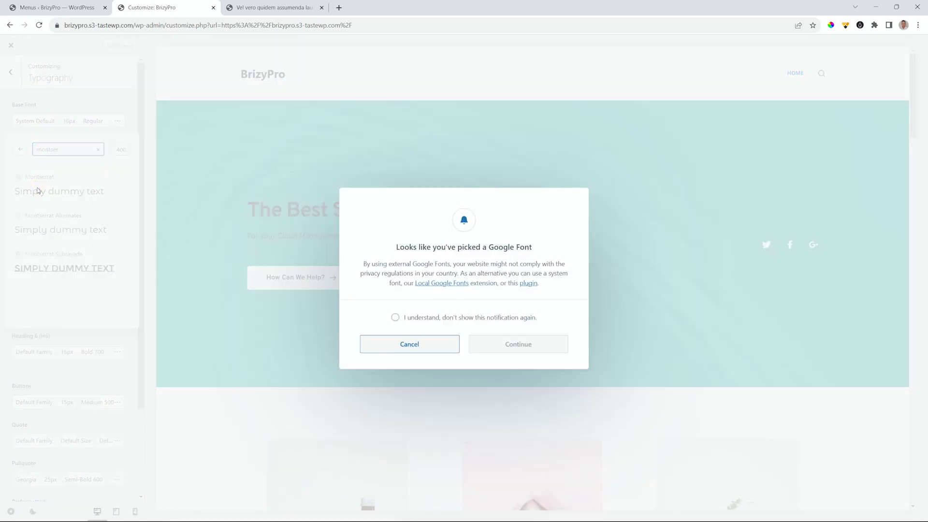
click(394, 317)
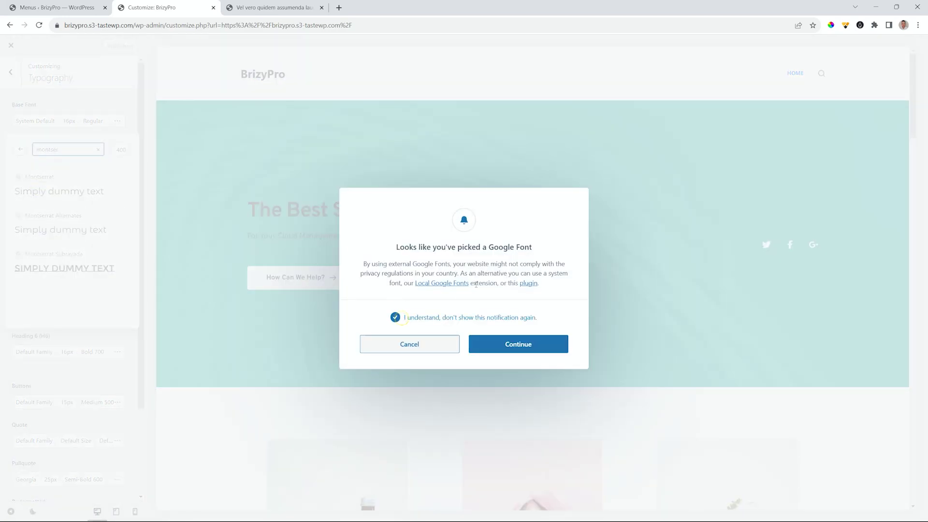
click(517, 350)
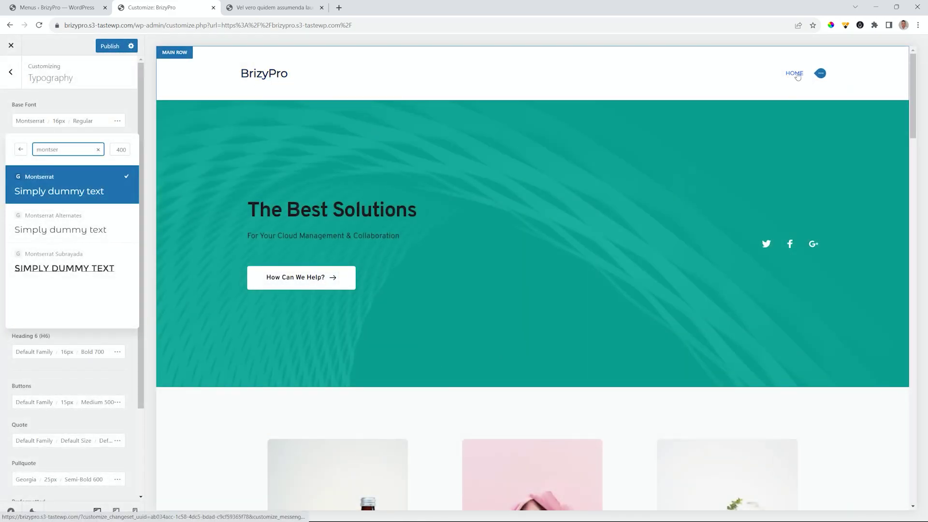
click(107, 48)
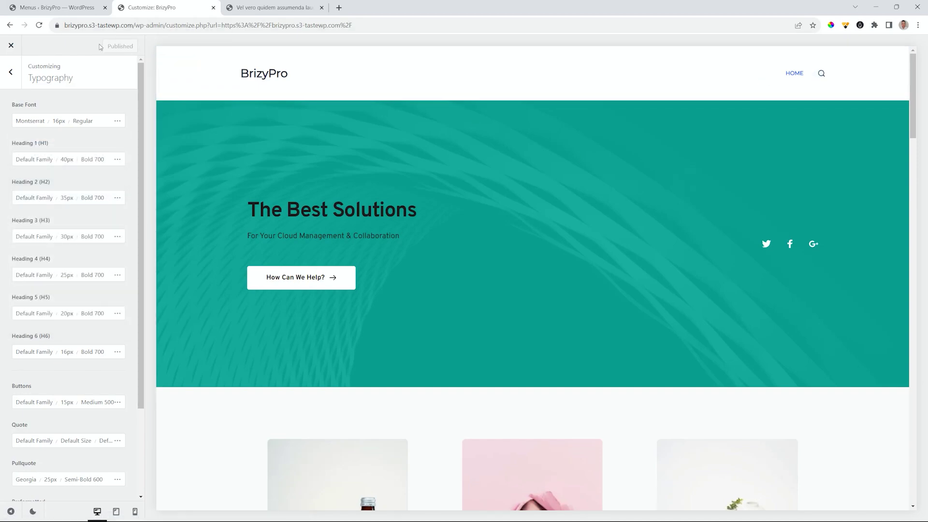
Step: Close the Customizer, return to the WordPress admin and close the leftover menus and published post tabs
click(12, 49)
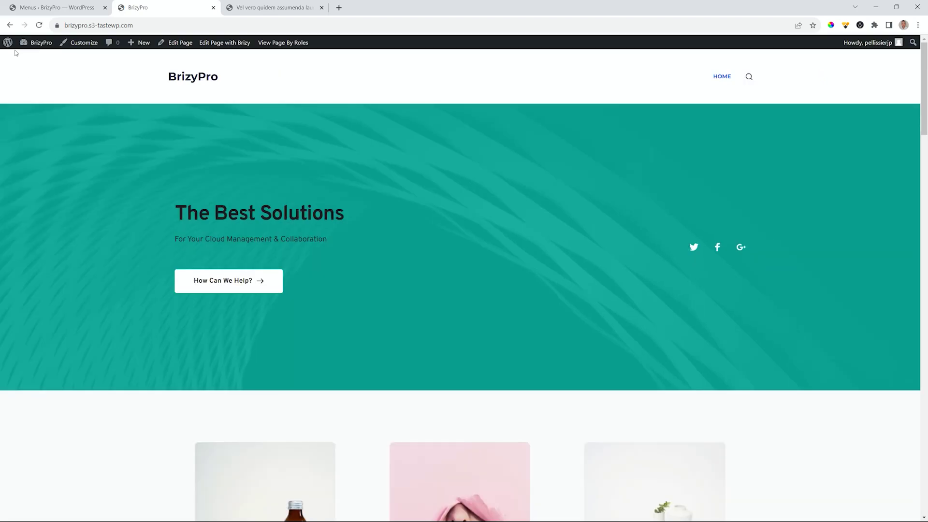
mouse_move(8, 43)
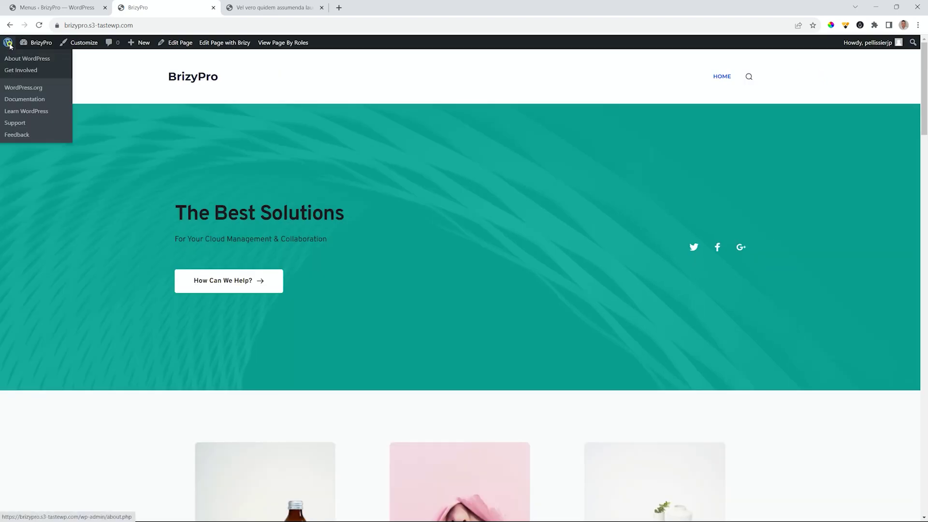
click(29, 57)
click(61, 4)
click(105, 7)
click(161, 7)
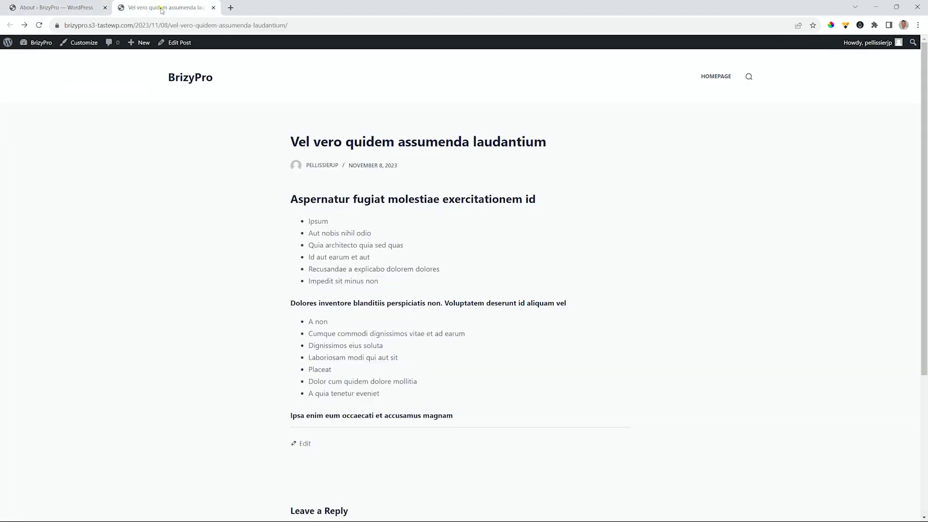
click(213, 7)
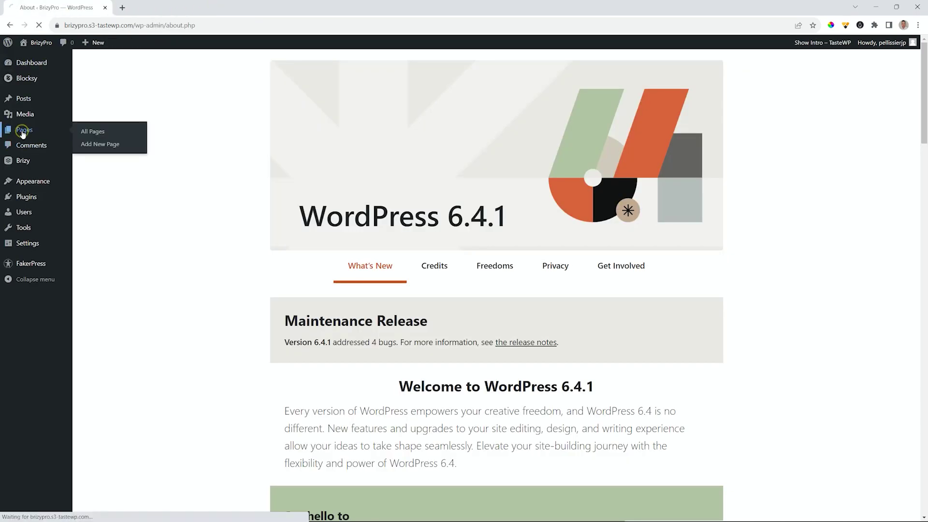
Step: Create a new page titled News, publish it and return to the pages list
click(22, 130)
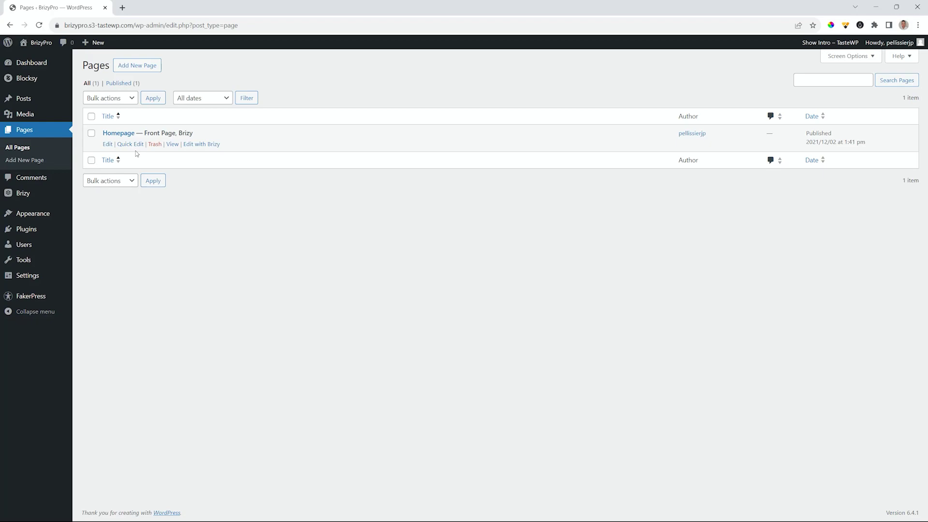
click(127, 66)
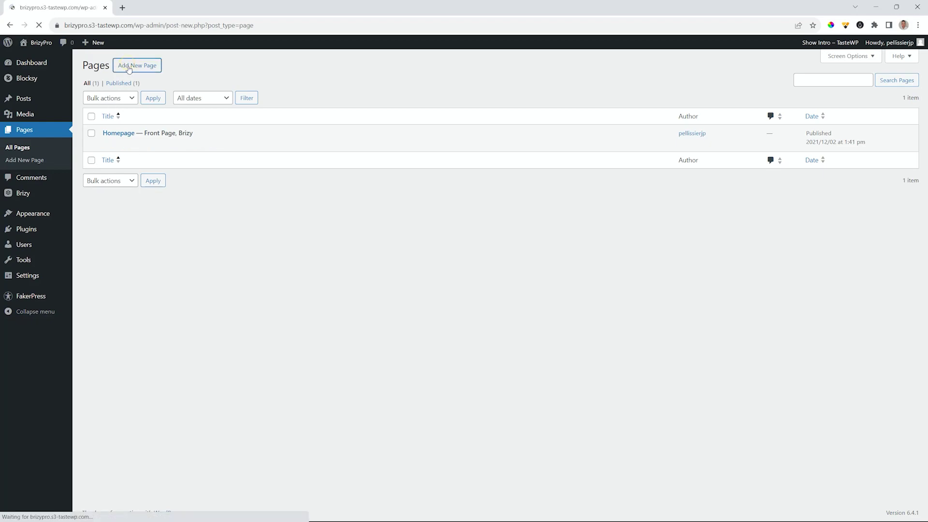
text(Blog)
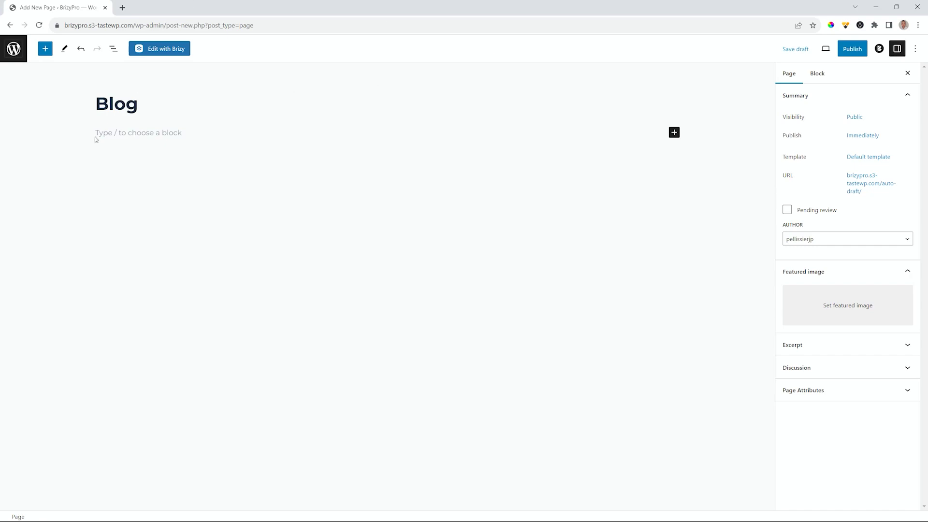
double_click(117, 96)
text(News)
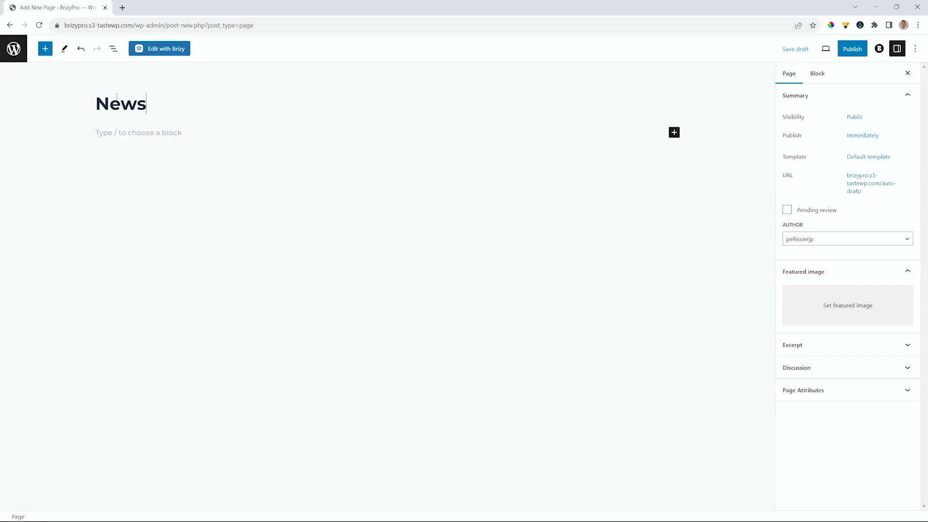
click(852, 48)
click(853, 48)
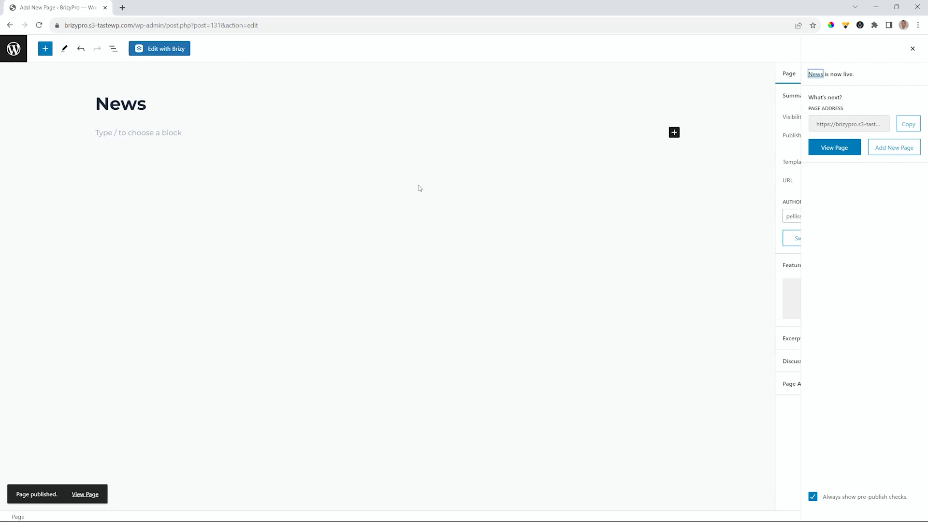
click(14, 50)
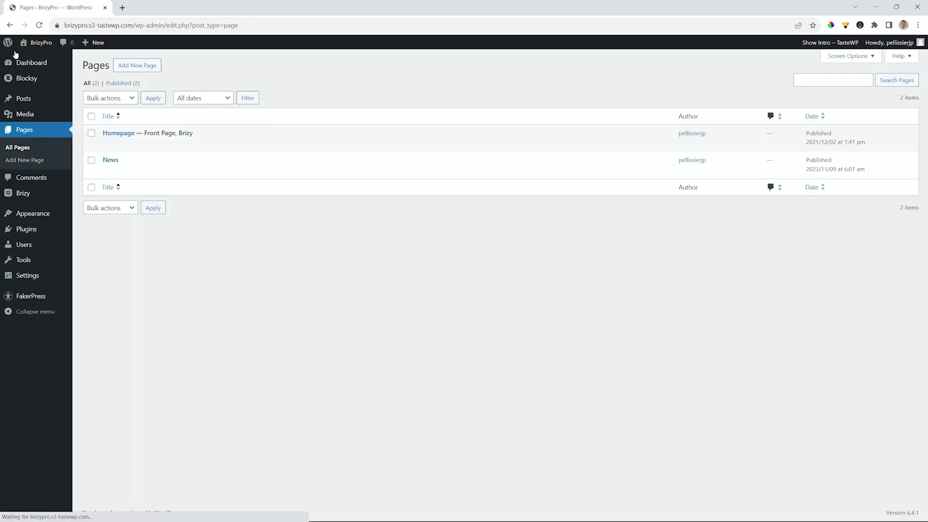
Step: Set News as the site's posts page in the Reading settings and save the changes
mouse_move(19, 275)
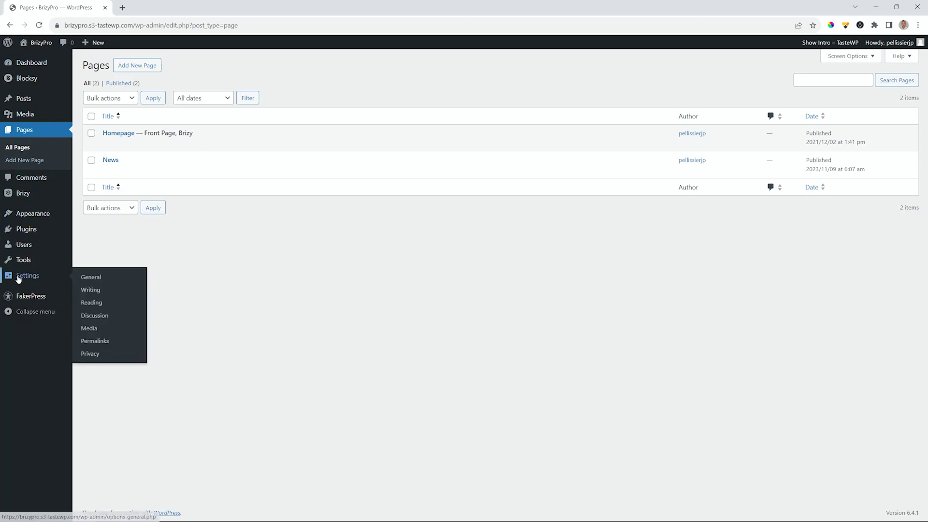
click(88, 304)
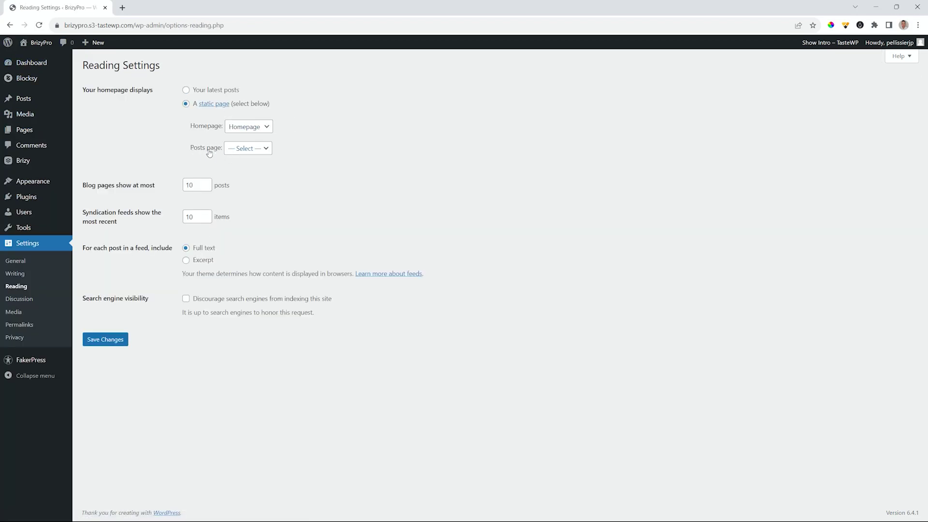
click(261, 149)
click(251, 178)
click(108, 341)
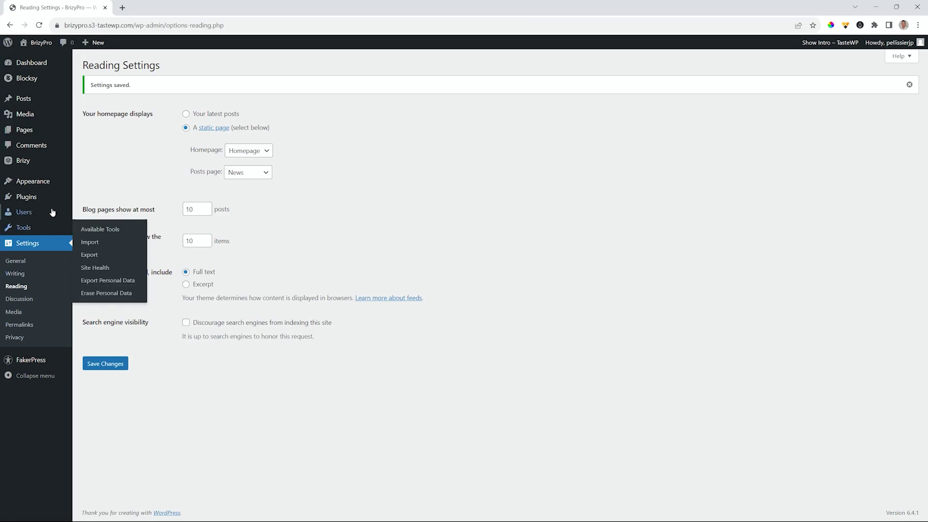
Step: Add the News page to Main Menu and save the menu
mouse_move(51, 188)
click(96, 221)
click(98, 210)
click(179, 244)
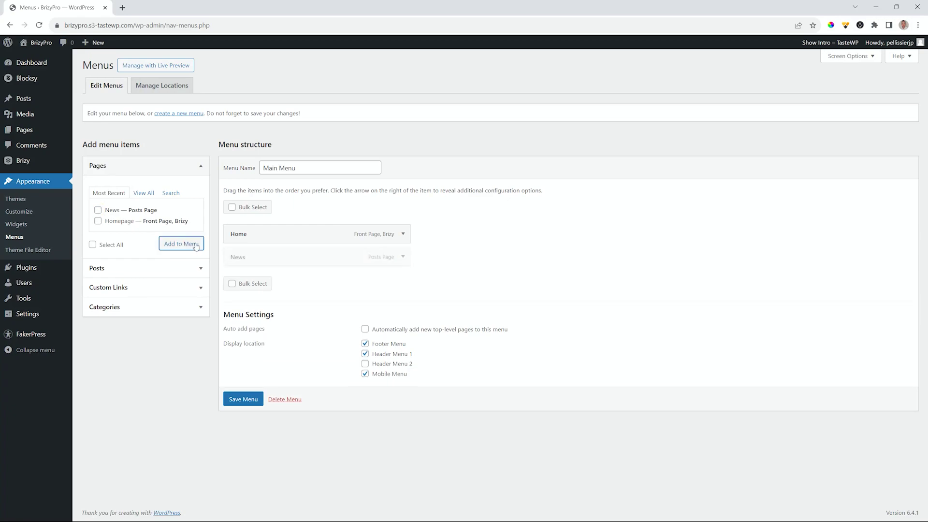
click(239, 400)
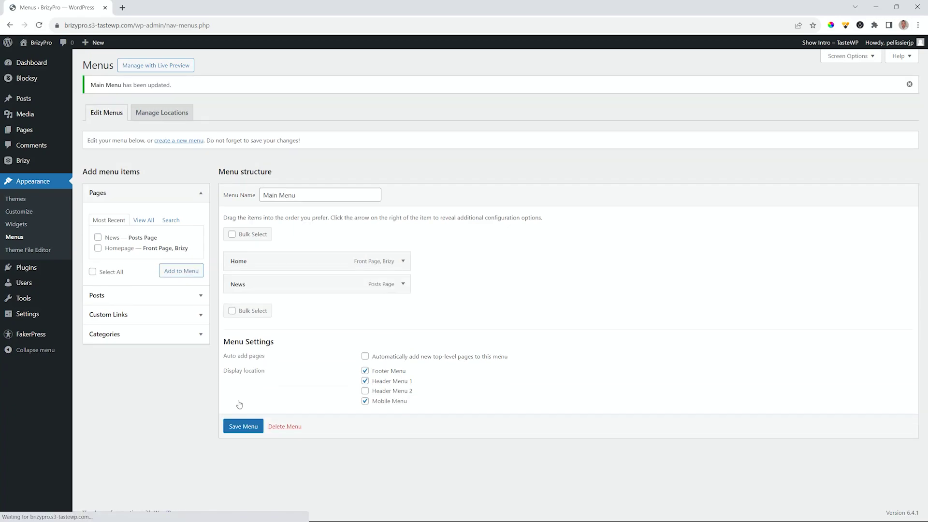
Step: Visit the live site, open News from the header menu and look through its post listing
click(47, 42)
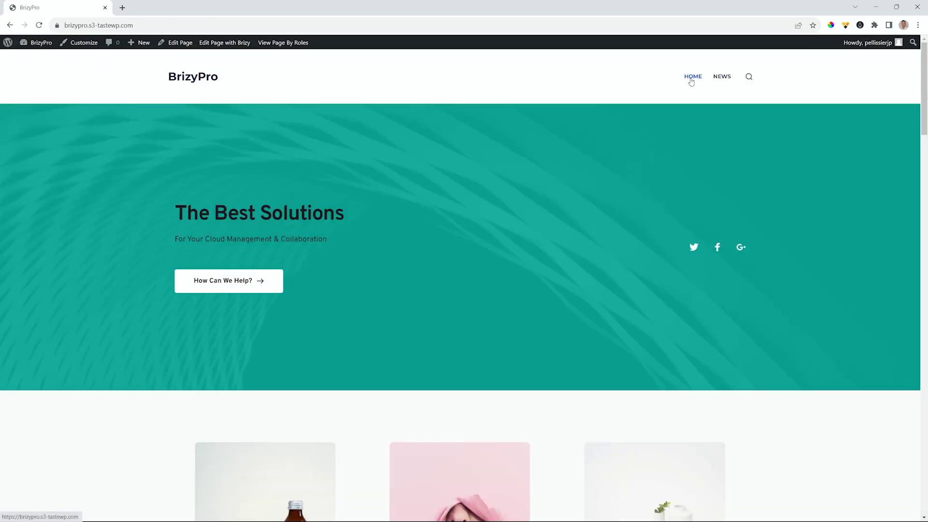
click(722, 77)
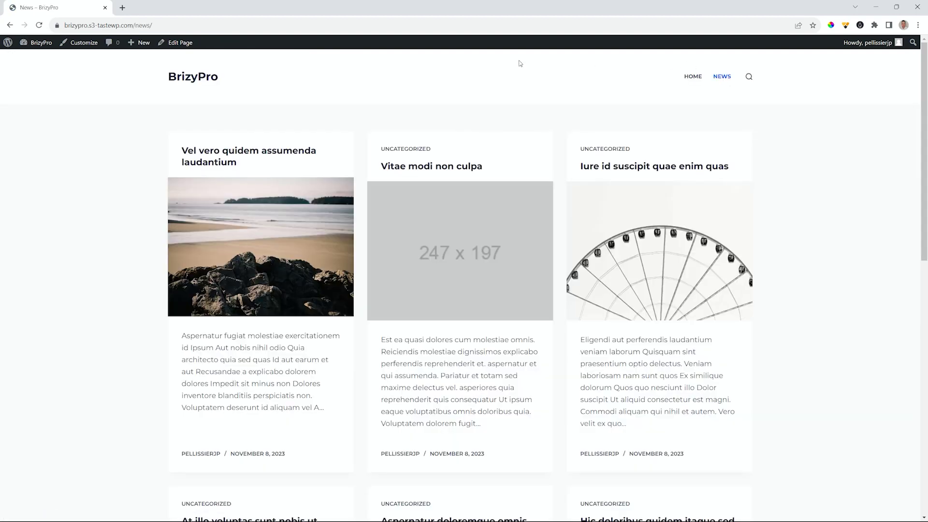
scroll(577, 302, down, 12)
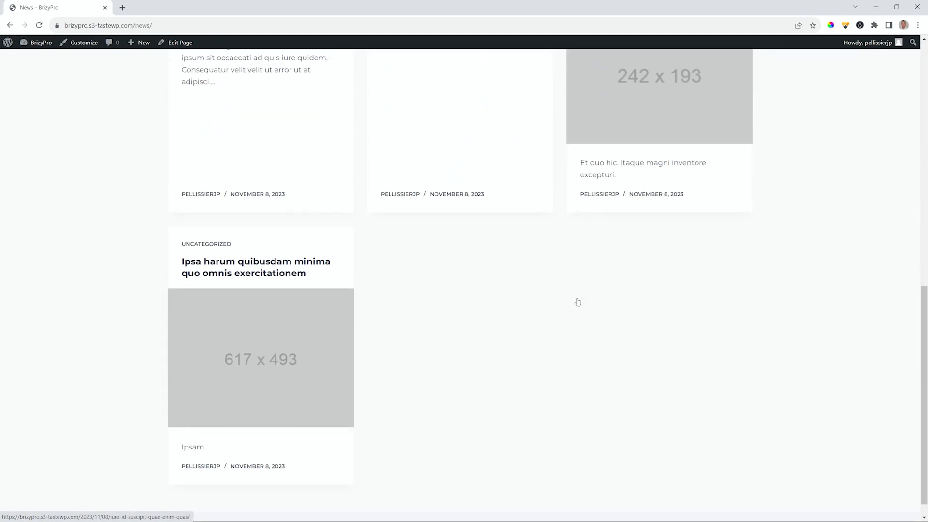
scroll(346, 363, up, 12)
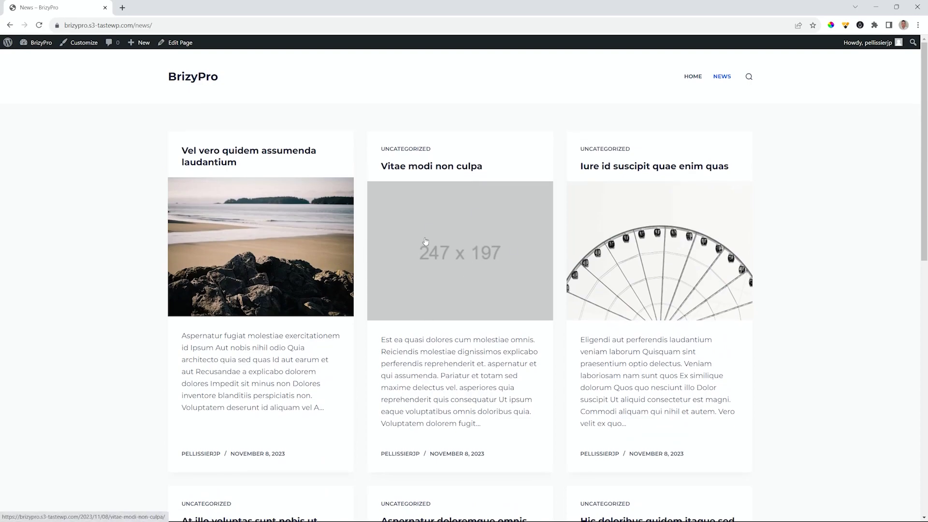
scroll(478, 255, down, 10)
scroll(478, 254, up, 7)
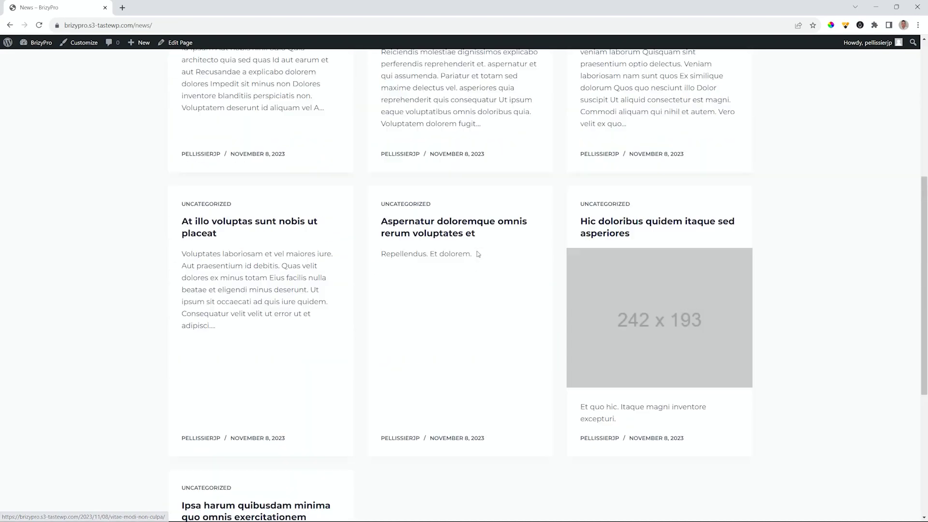
scroll(477, 255, up, 3)
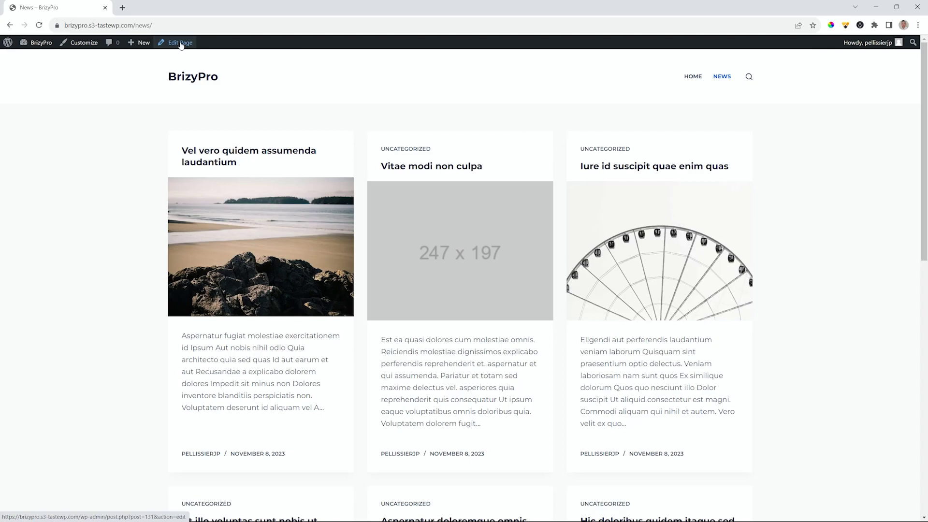
Step: Open the homepage in the Brizy editor, examine its theme header and footer, and return to the pages list
click(696, 76)
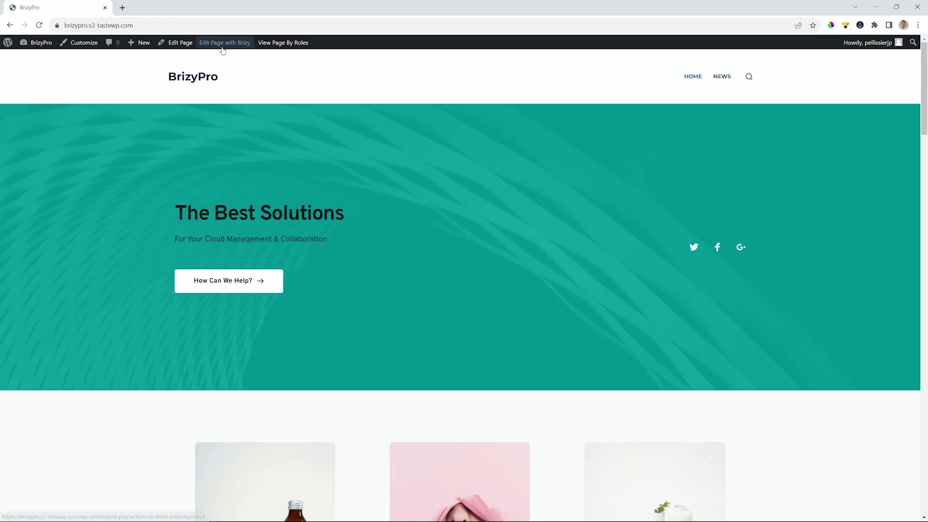
click(223, 48)
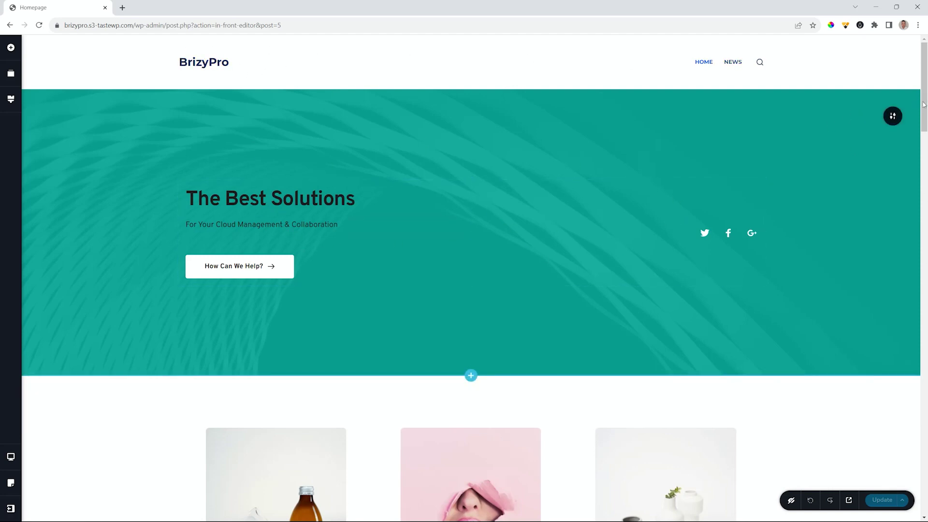
drag(924, 87, 924, 469)
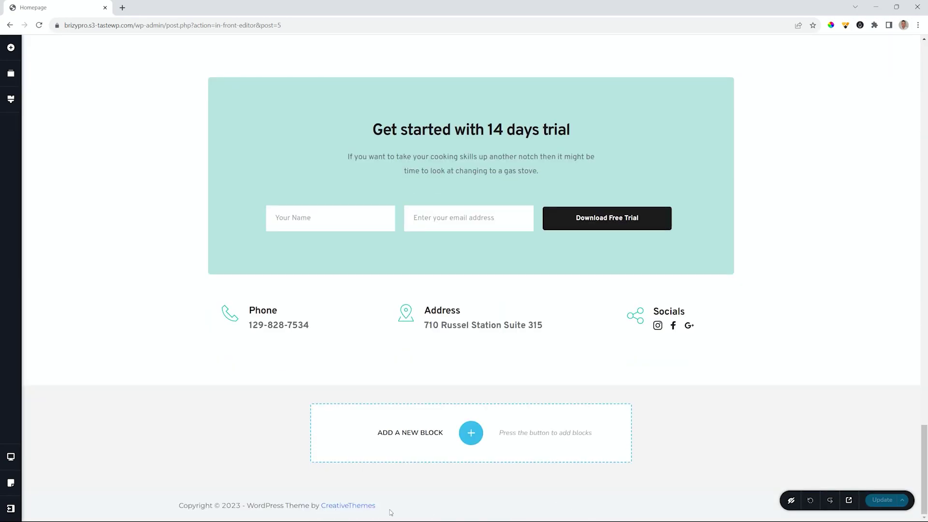
drag(926, 454, 926, 57)
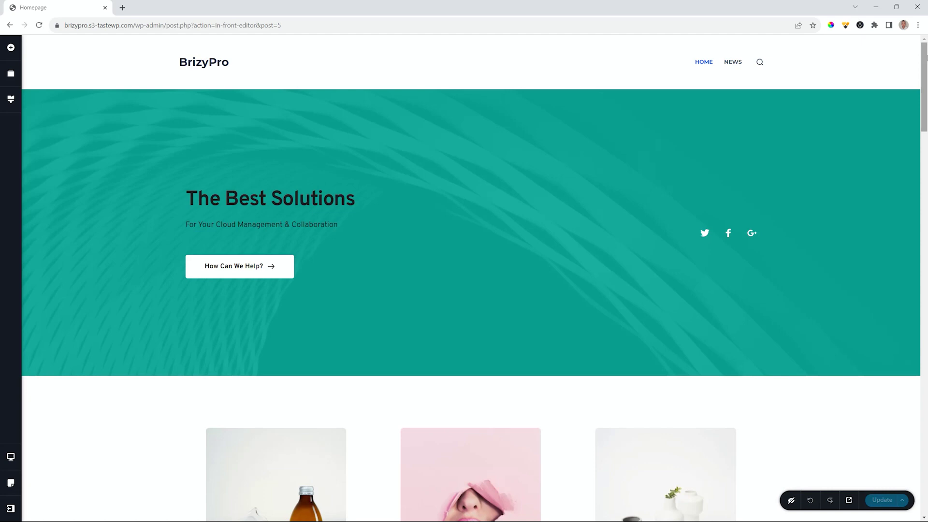
click(10, 508)
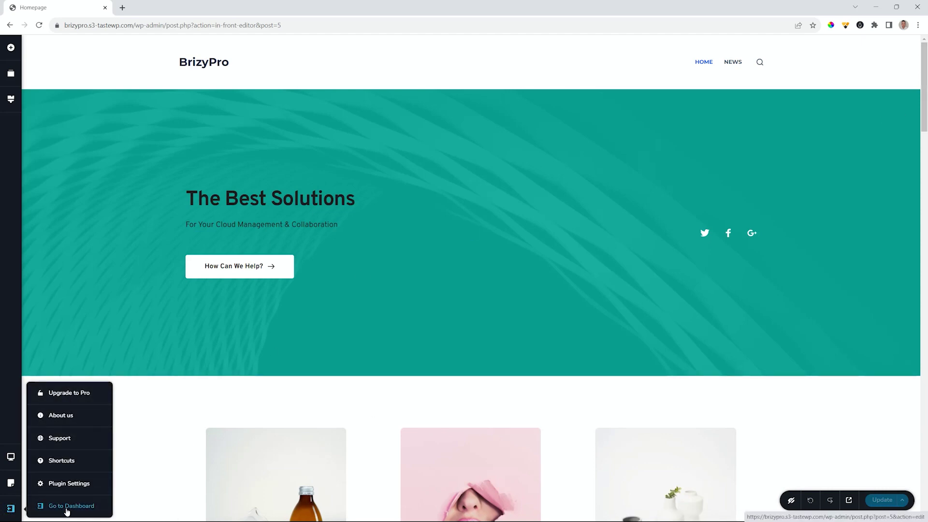
click(67, 508)
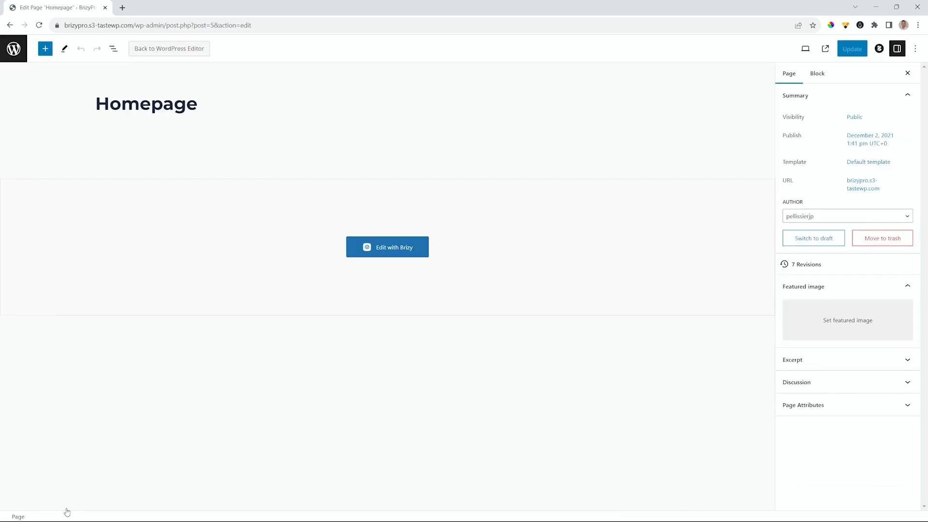
click(17, 57)
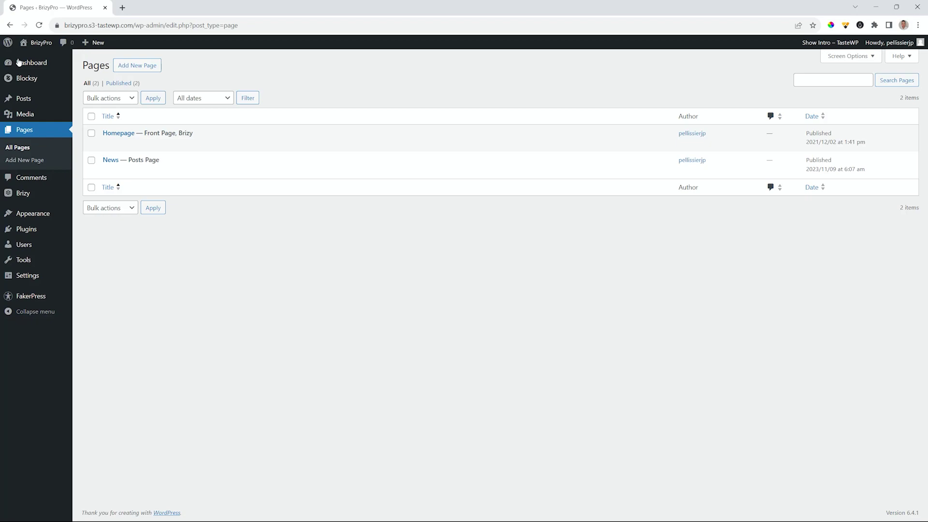
Step: Revisit the live News page from the homepage and examine the layout of its post cards
click(34, 44)
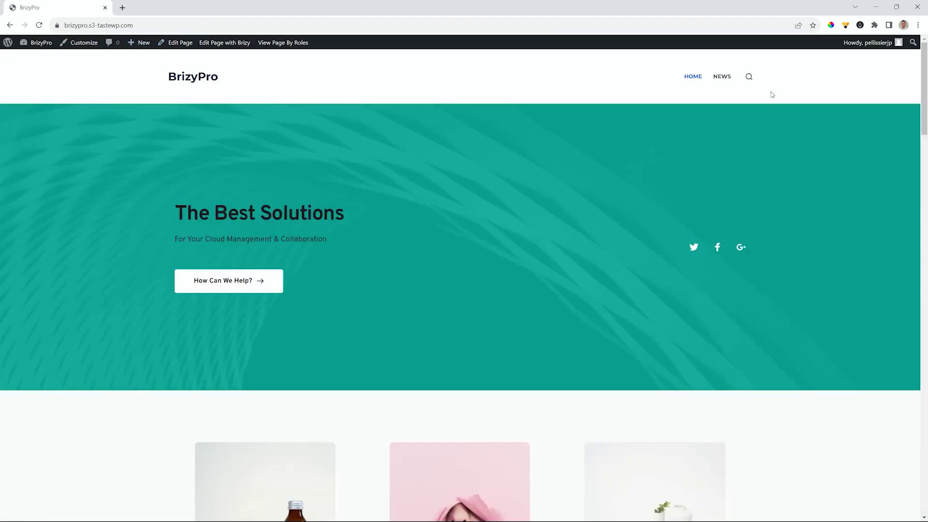
click(724, 78)
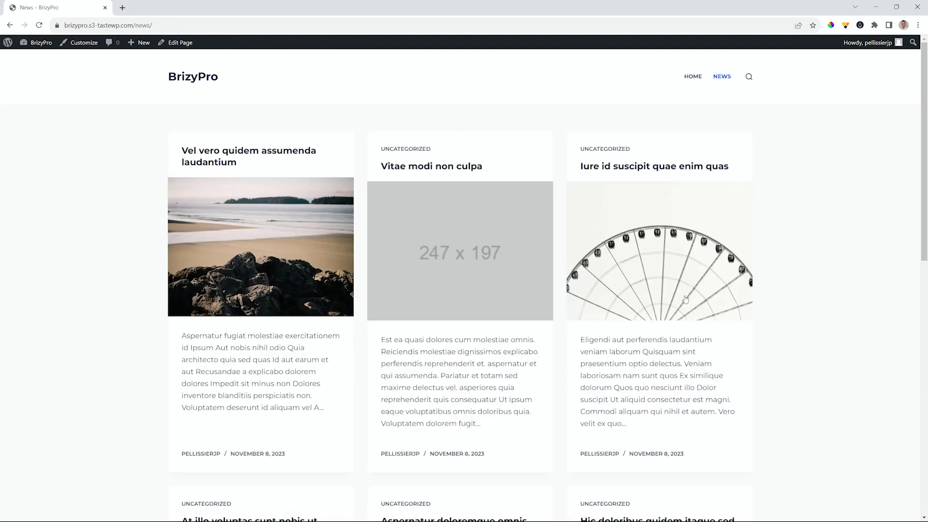
scroll(648, 288, down, 5)
scroll(652, 287, up, 5)
scroll(479, 416, down, 3)
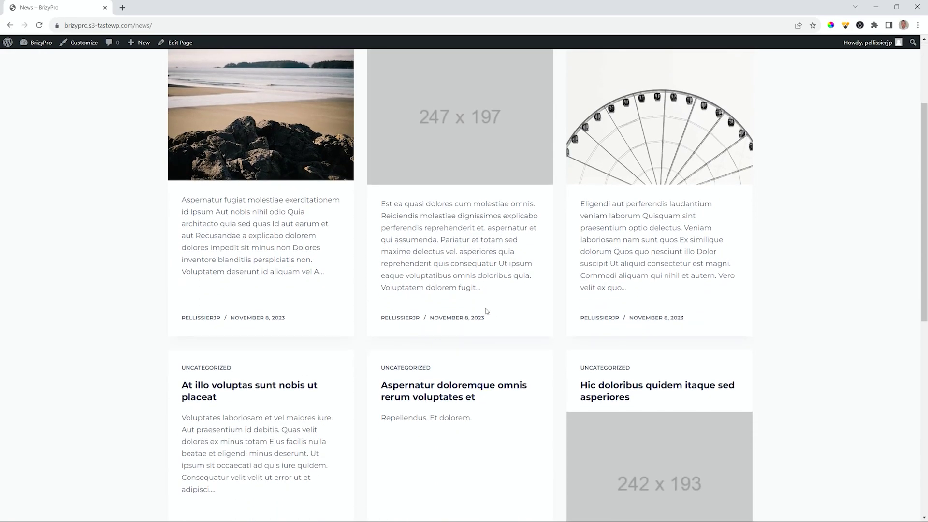
scroll(486, 311, up, 3)
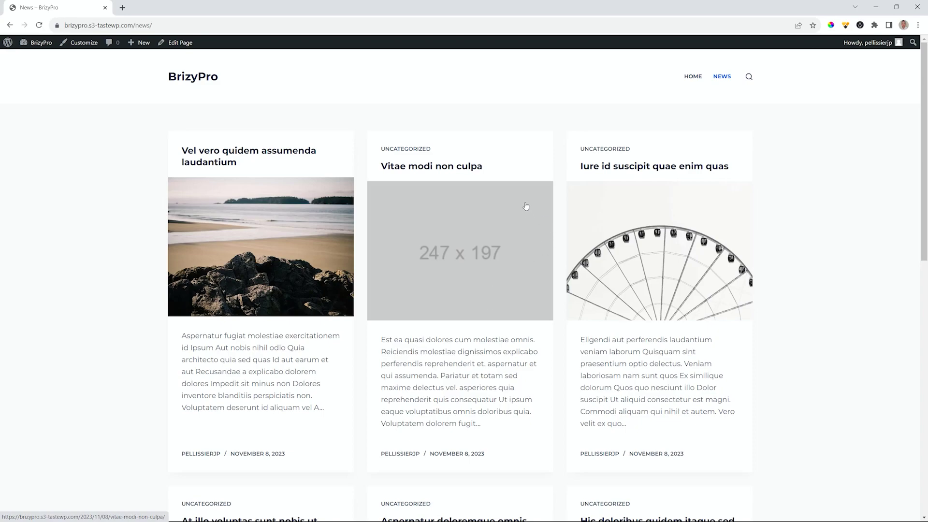
Step: Open the theme customizer for the News page, go to the Blog Posts settings and try the Simple blog structure
click(75, 43)
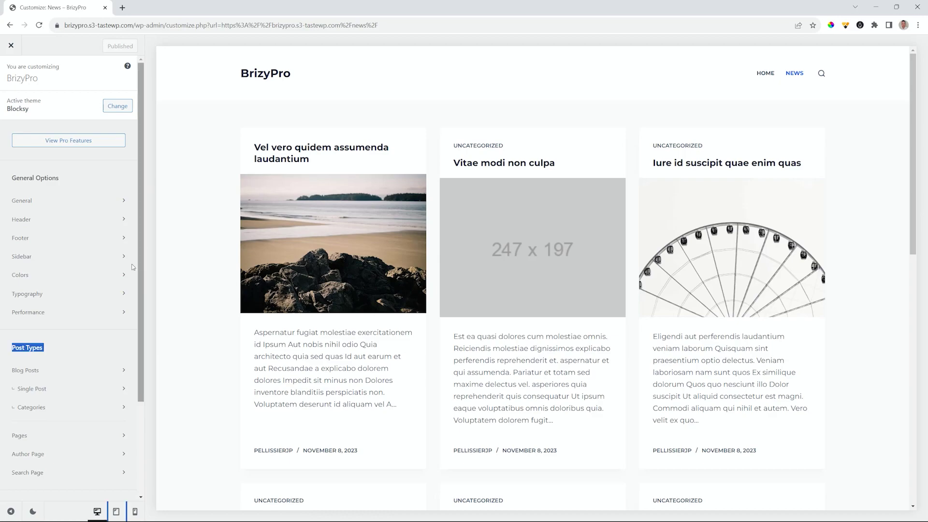
click(25, 363)
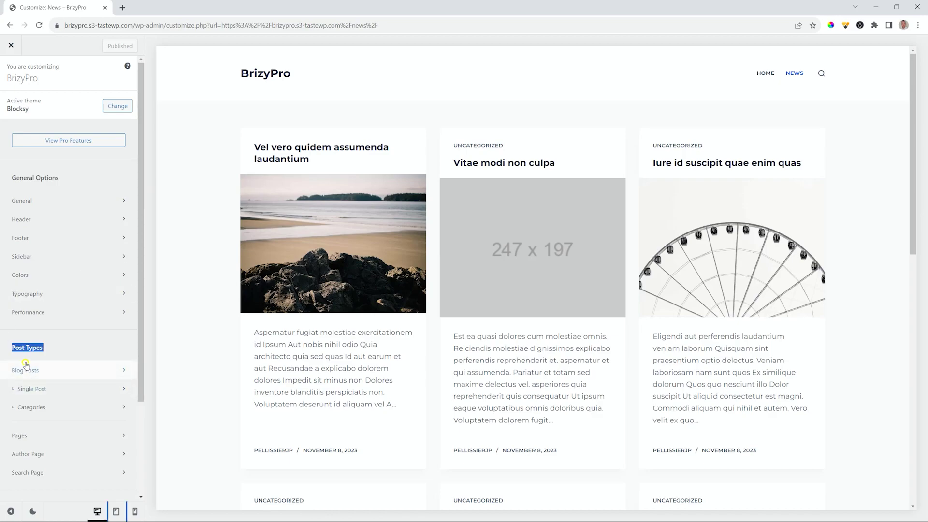
click(107, 148)
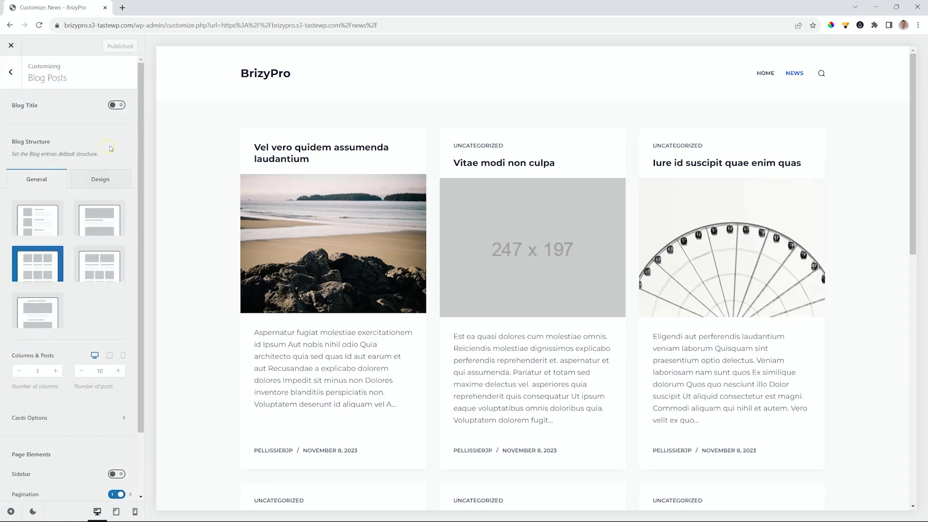
drag(141, 140, 140, 198)
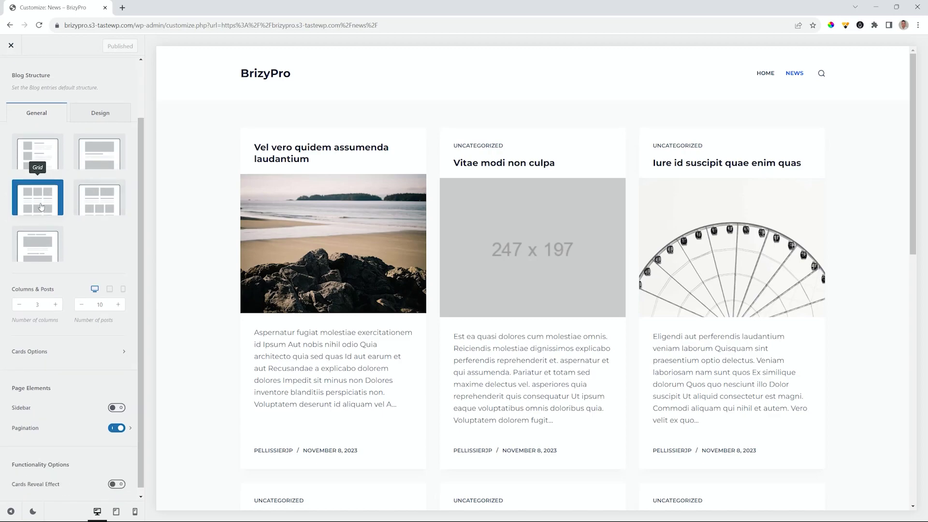
click(38, 150)
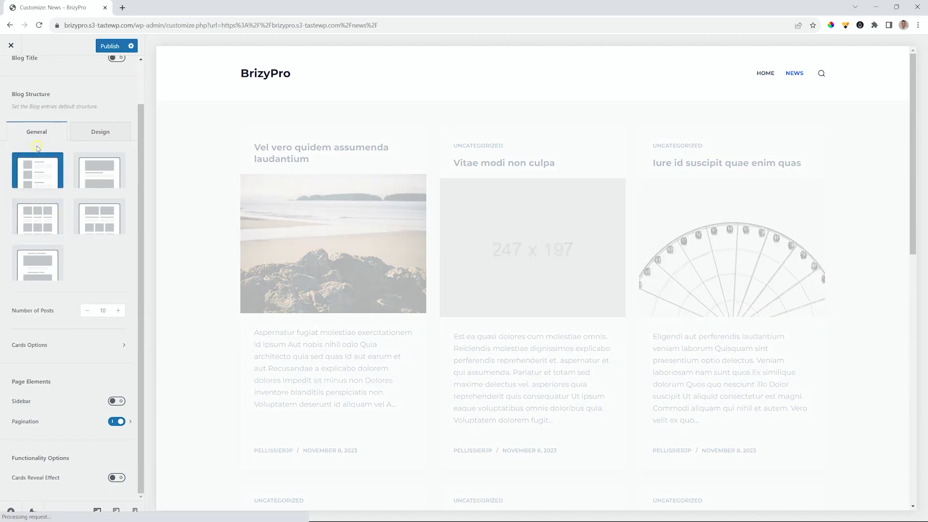
scroll(440, 263, down, 8)
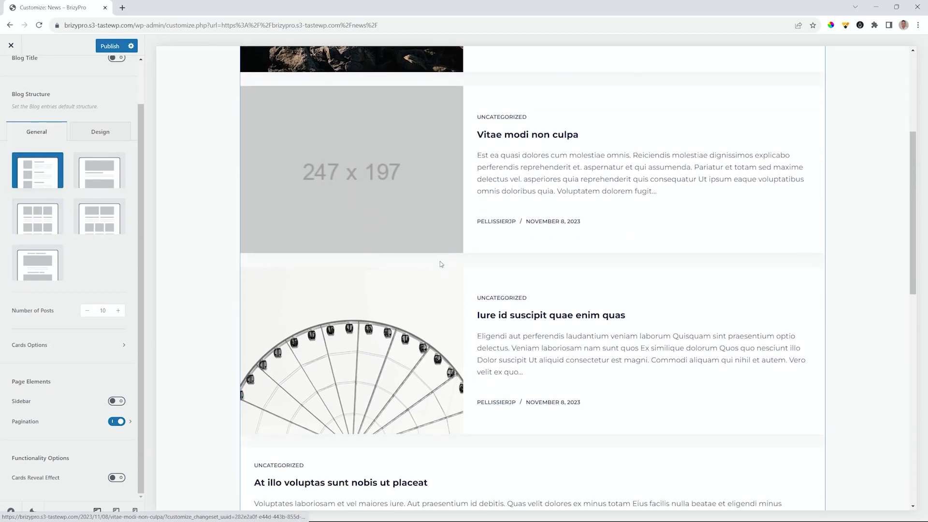
scroll(440, 264, down, 3)
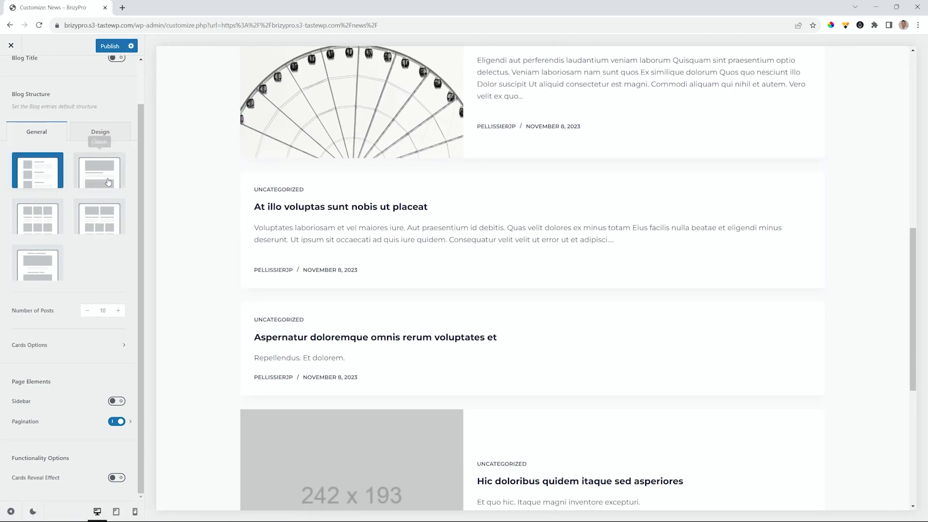
Step: Try the Classic and Enhanced Grid blog structures and check how each lays out the posts
click(99, 170)
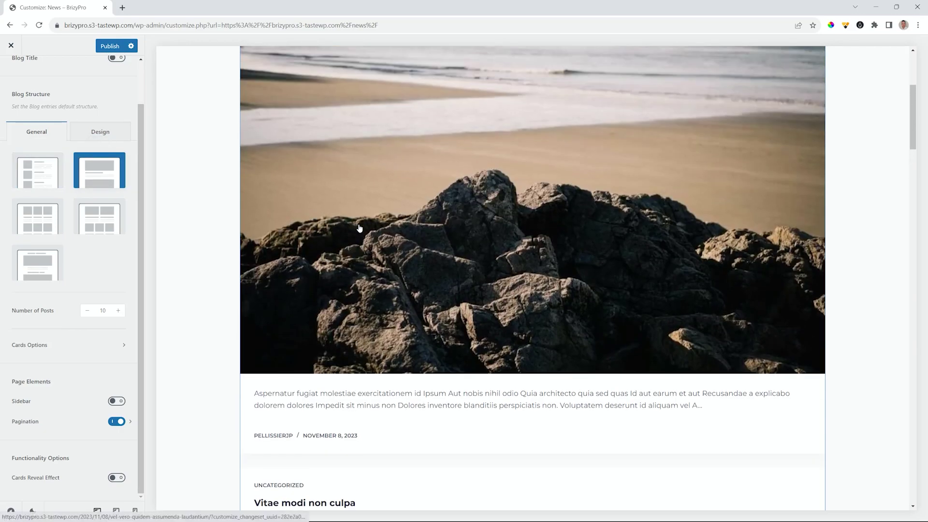
scroll(521, 221, down, 2)
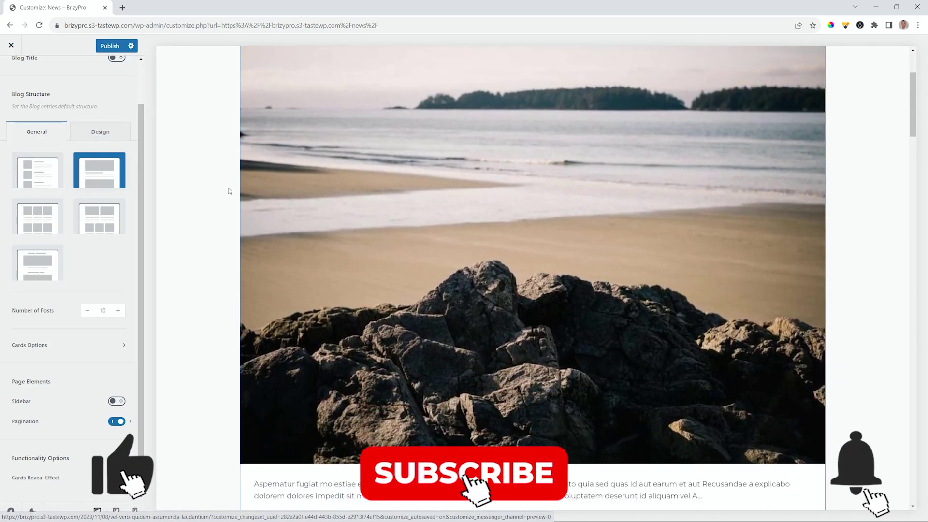
click(99, 219)
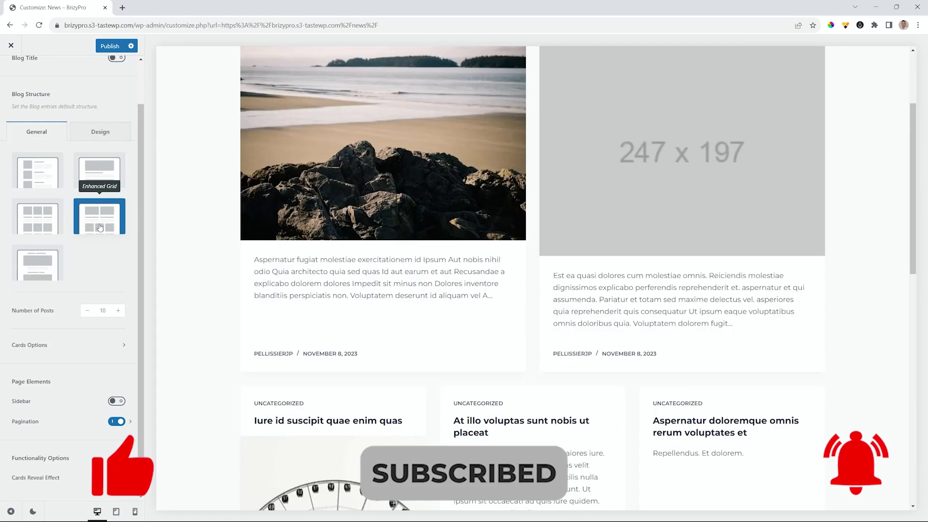
scroll(406, 224, down, 4)
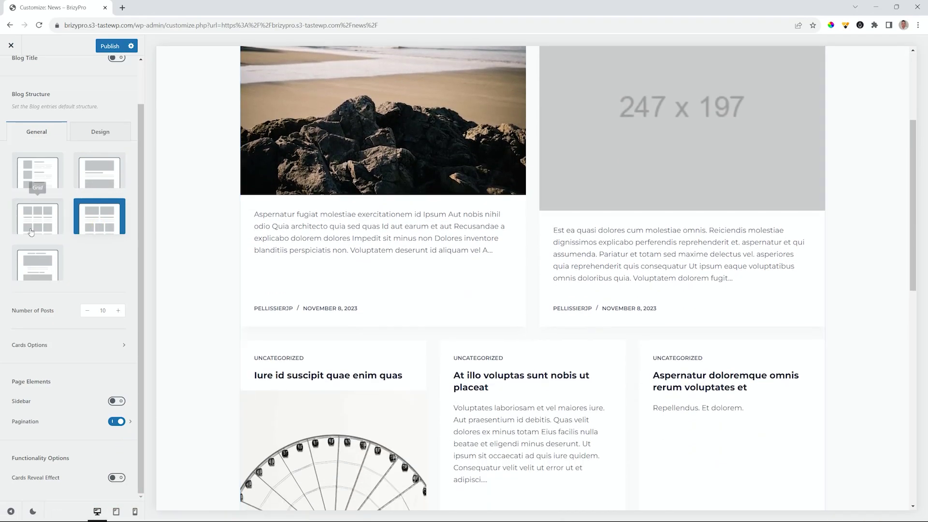
Step: Preview the narrow single-column blog structure and compare it with the Classic structure
click(37, 265)
scroll(454, 274, down, 4)
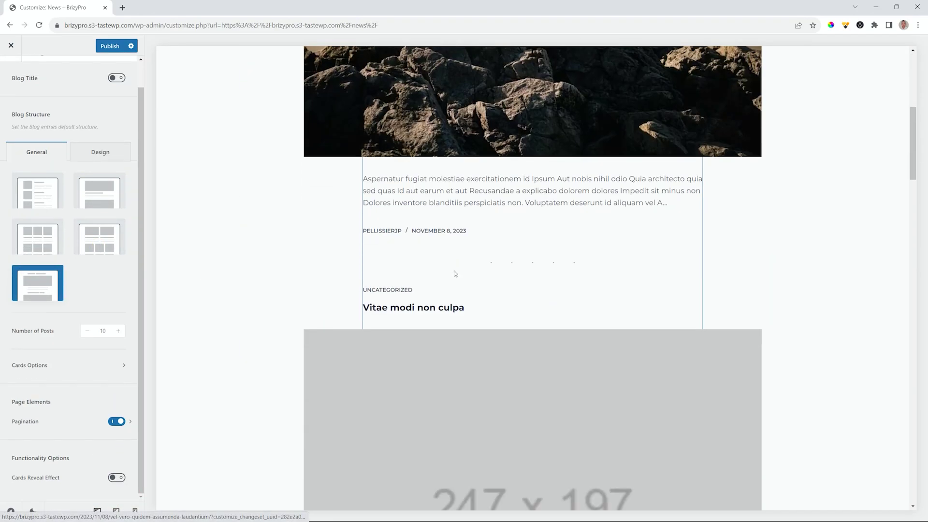
scroll(455, 274, up, 6)
scroll(455, 274, up, 1)
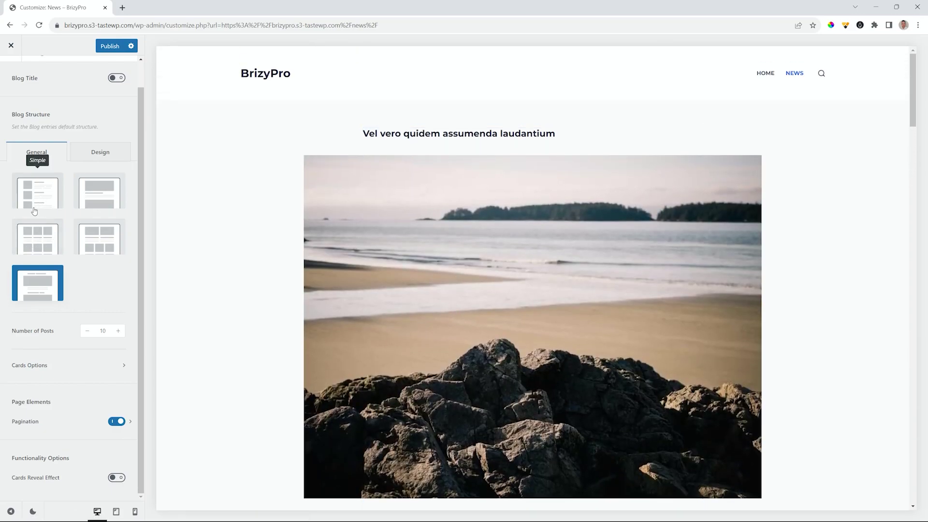
click(99, 199)
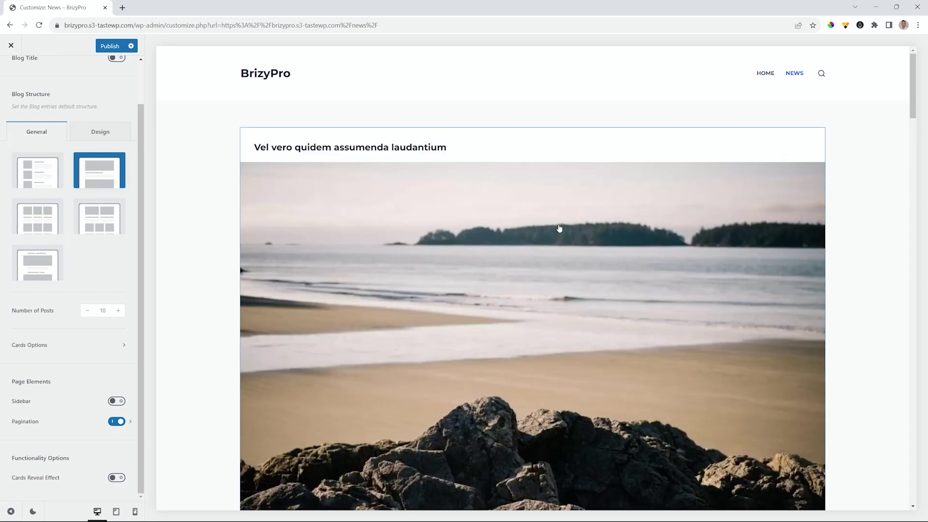
scroll(559, 230, down, 3)
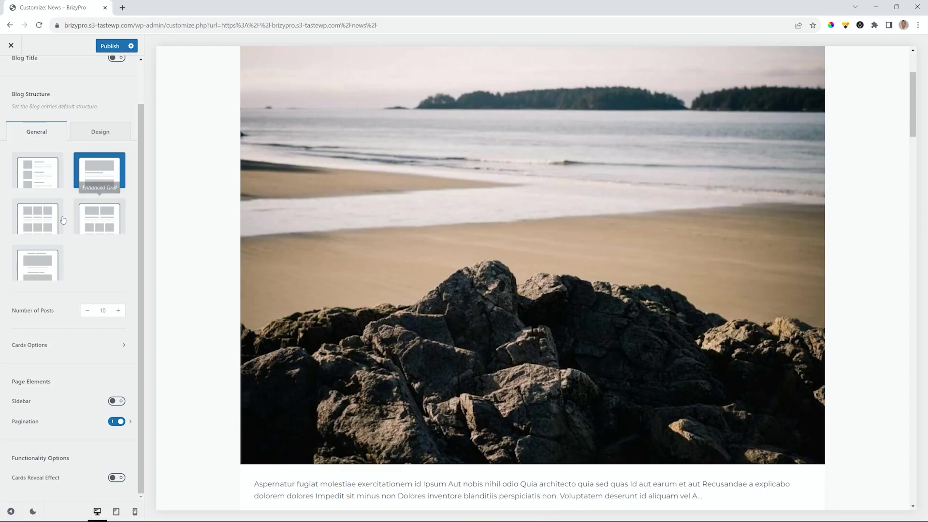
Step: Set the blog structure back to Grid and look through the resulting post cards
click(46, 229)
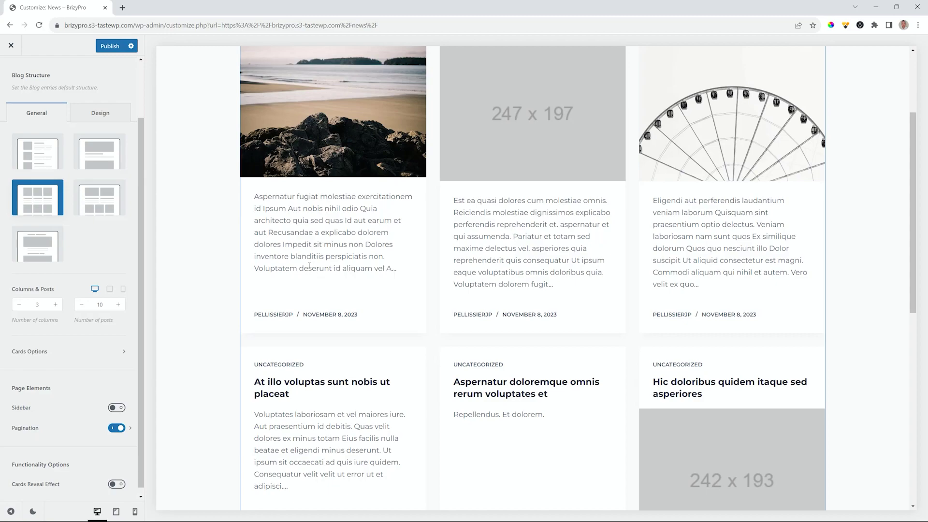
scroll(310, 266, up, 3)
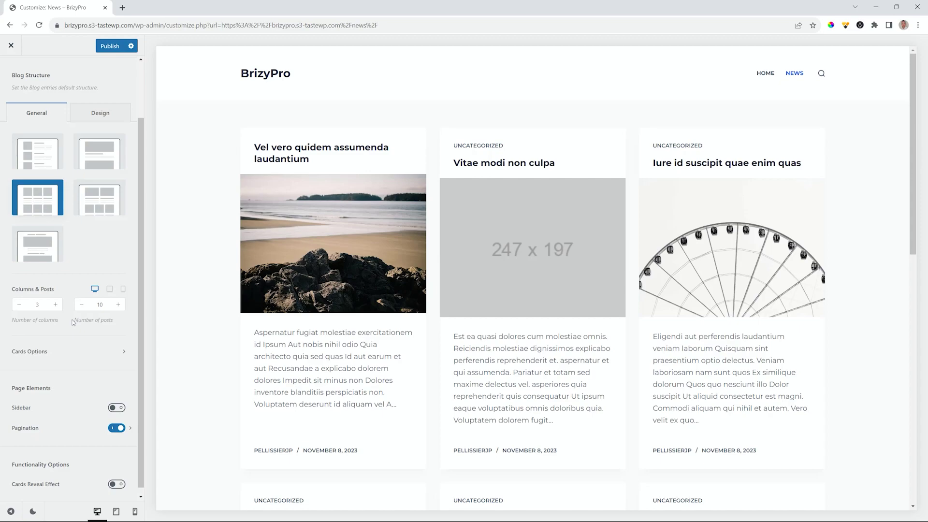
scroll(561, 393, down, 3)
scroll(561, 393, up, 3)
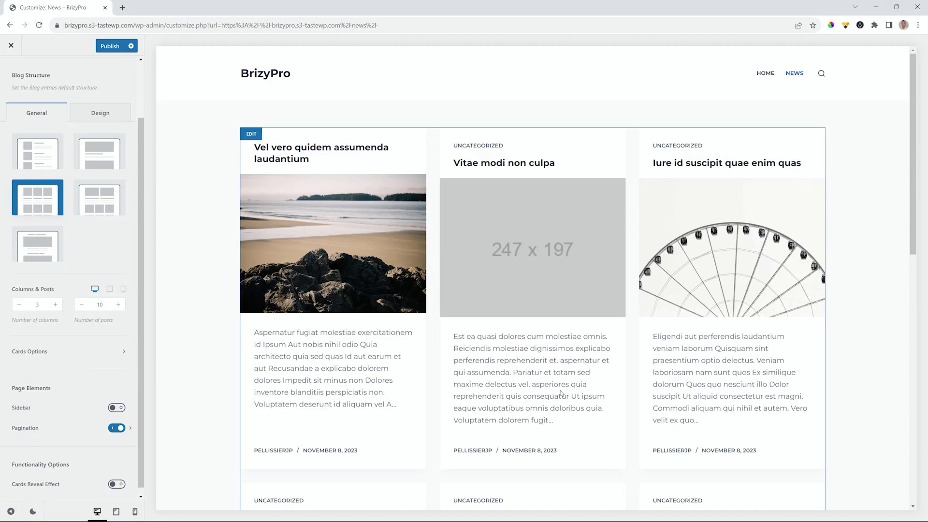
scroll(560, 393, down, 2)
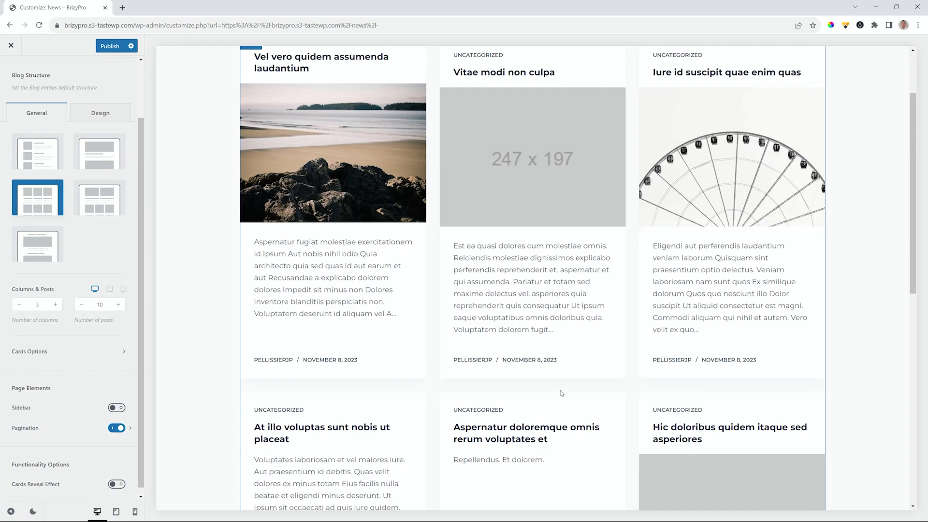
scroll(561, 394, up, 2)
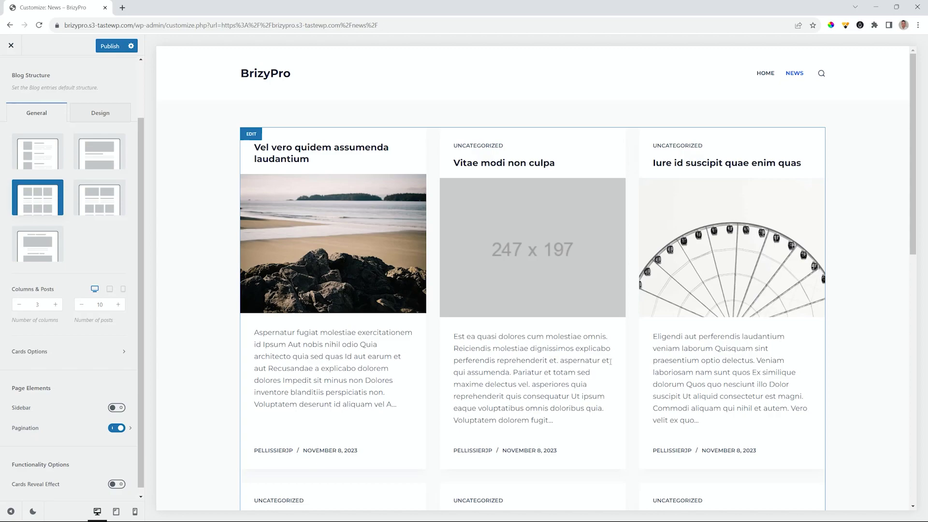
scroll(624, 364, down, 7)
scroll(624, 364, up, 5)
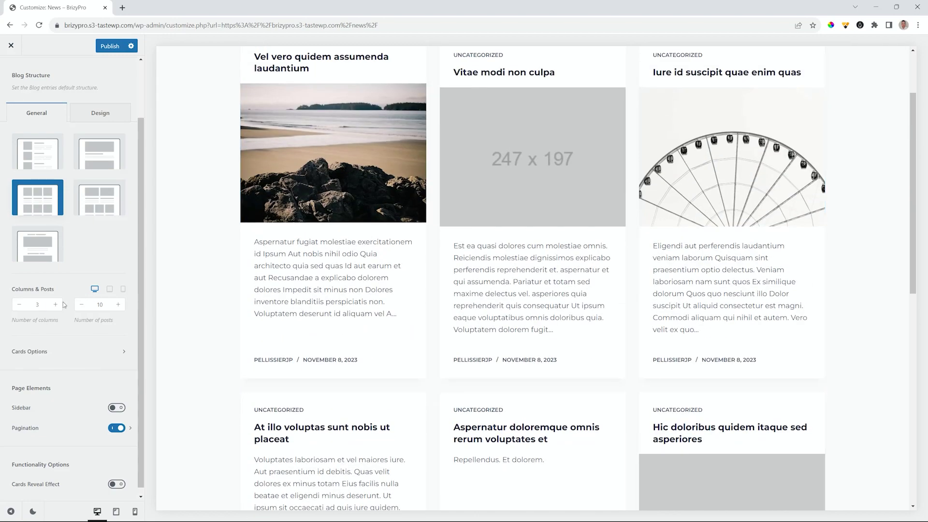
Step: In the blog cards options, move the Featured Image above the Title and enable the Read More Button
click(56, 358)
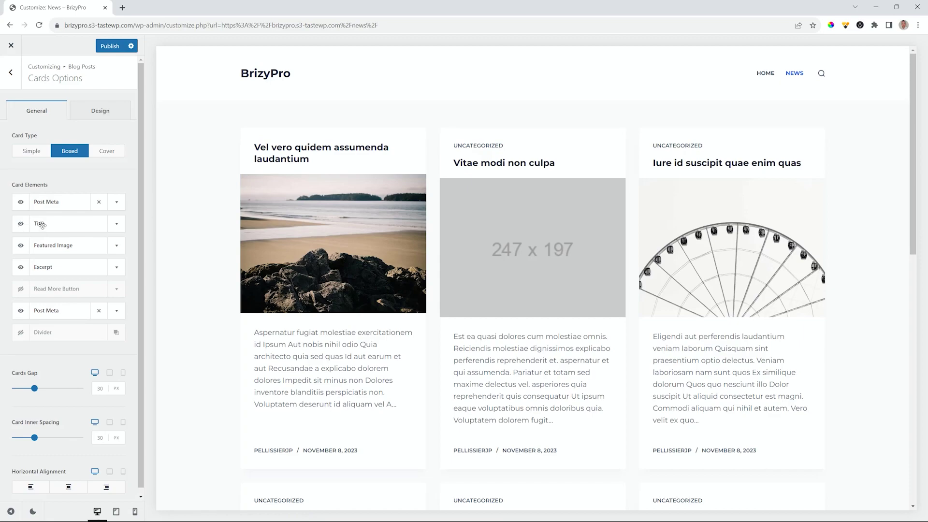
drag(45, 245, 45, 223)
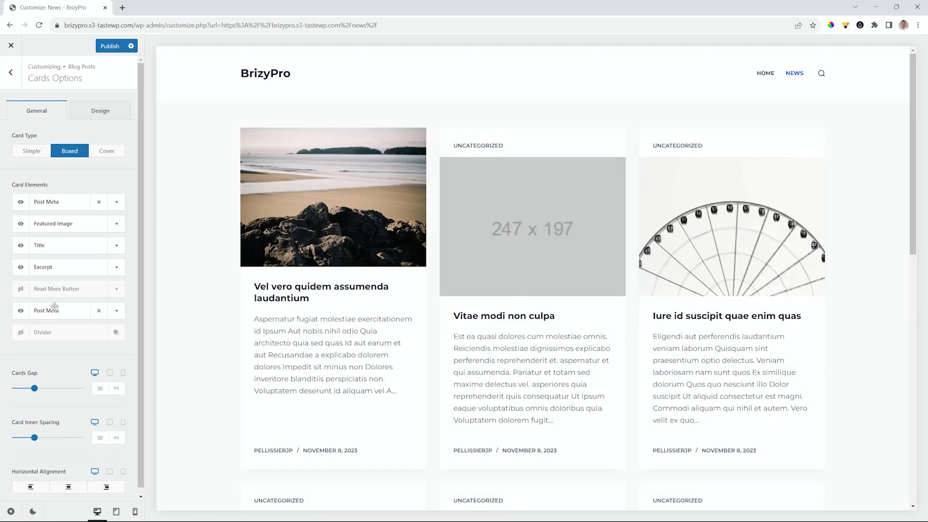
click(21, 289)
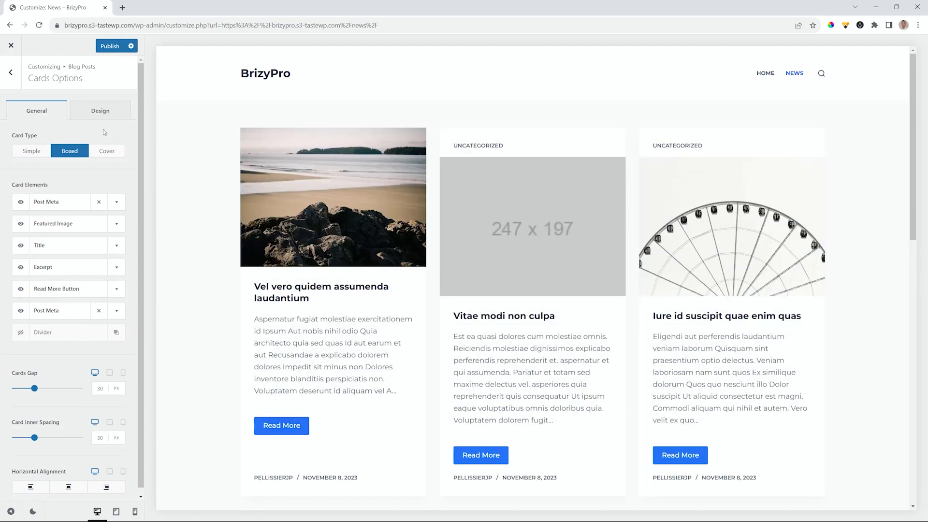
Step: Look over the general and design options of the cards, and leave the customizer without publishing the changes
click(107, 109)
click(34, 122)
scroll(64, 245, down, 1)
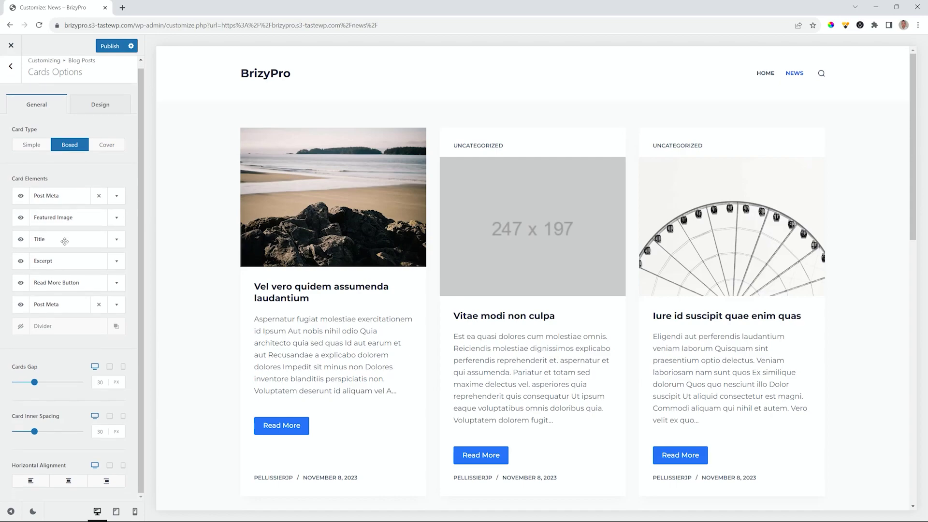
scroll(65, 244, up, 1)
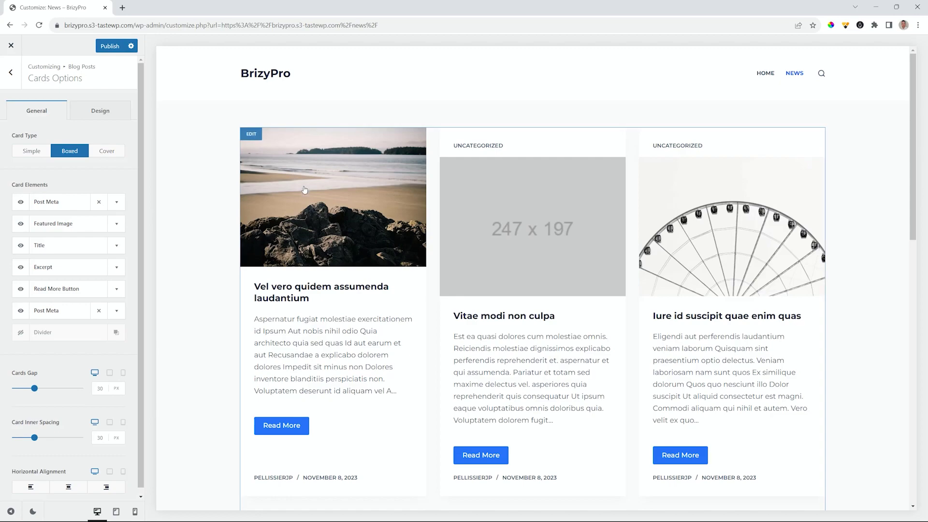
click(10, 45)
click(508, 87)
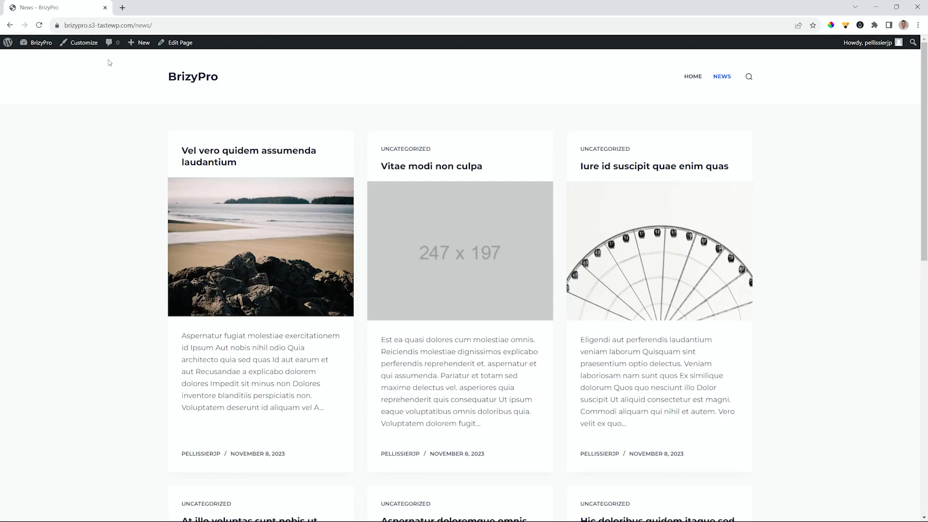
Step: Return to the WordPress admin, view the installed themes, and open the Homepage for editing with Brizy
mouse_move(7, 43)
click(9, 58)
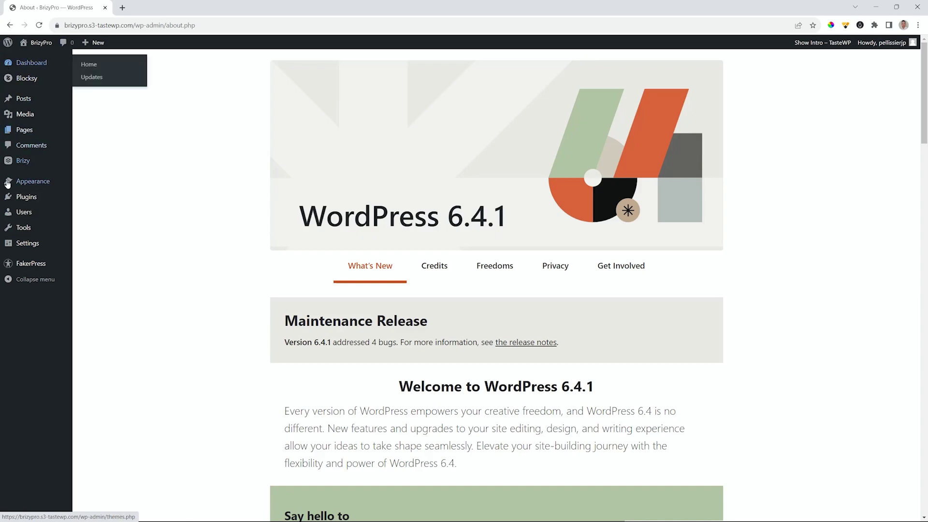
click(90, 183)
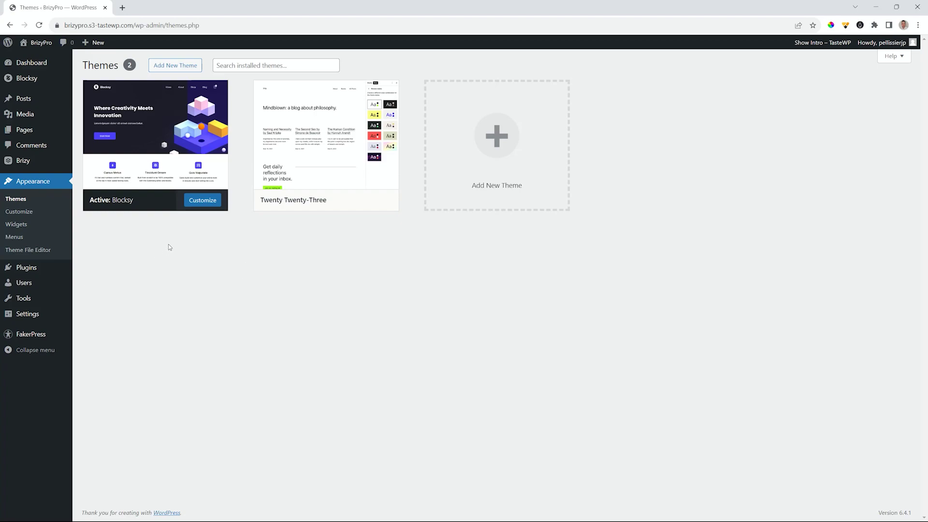
click(25, 132)
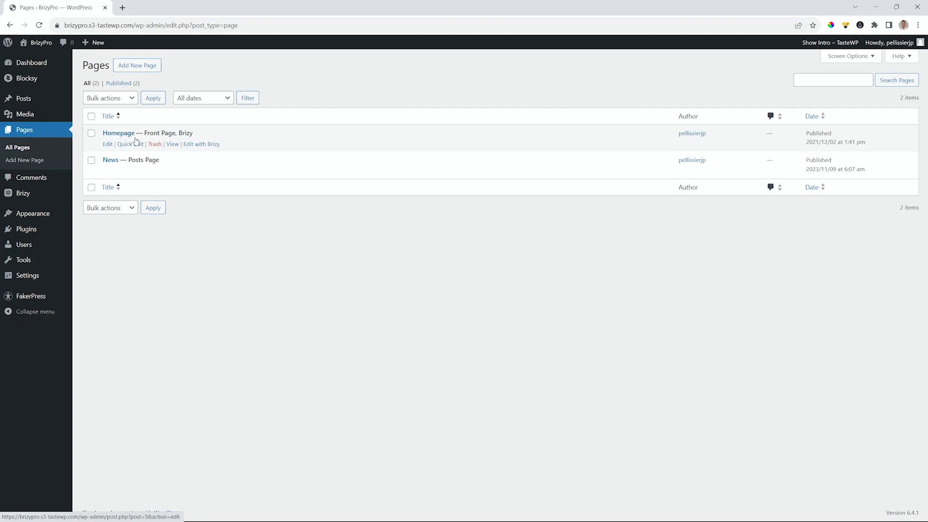
click(197, 146)
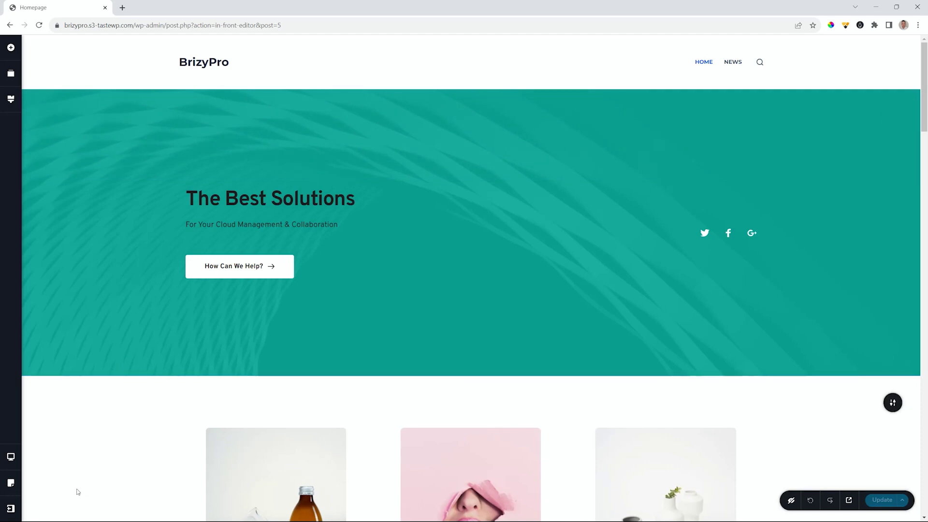
Step: Switch the Homepage's page template to Brizy Template
click(10, 483)
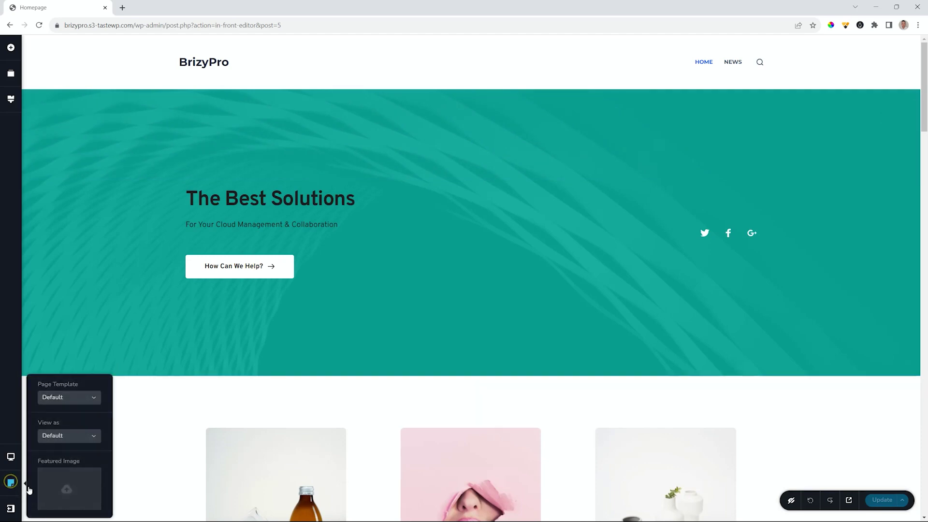
click(79, 404)
click(66, 425)
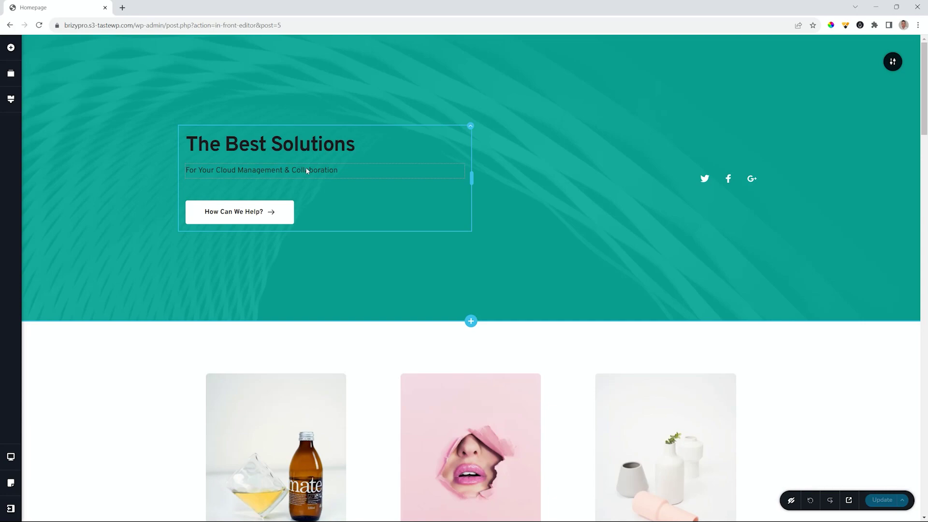
Step: Set the Homepage's page template back to Default
click(10, 482)
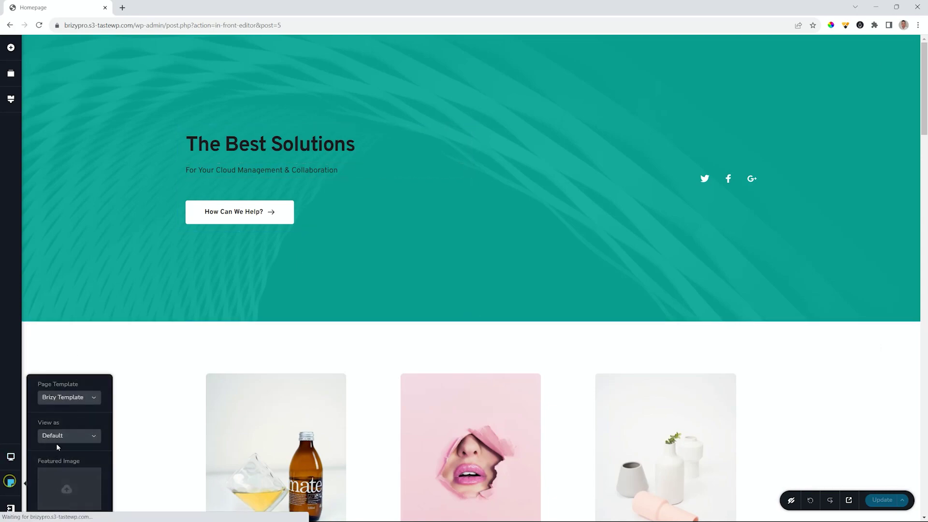
click(59, 397)
click(61, 412)
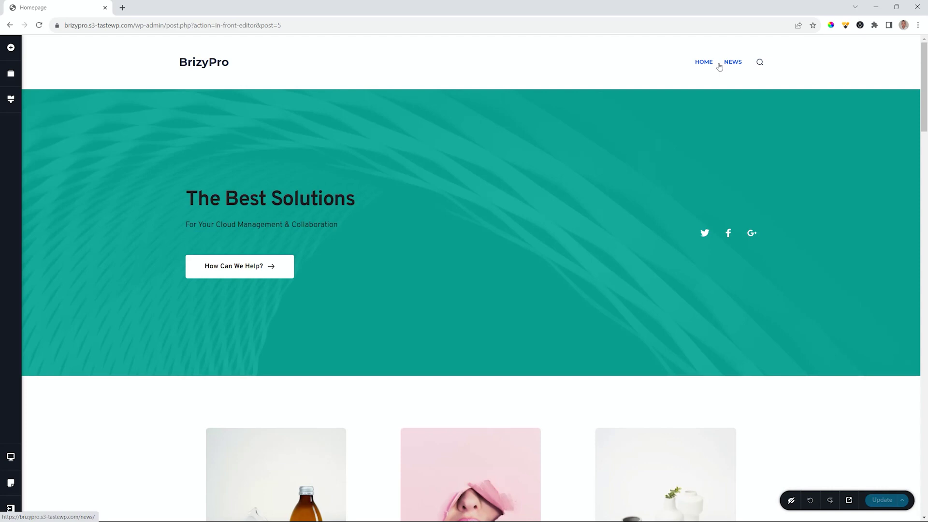
Step: Examine the Homepage's global text styles and the Paragraph style's font options, and close the styling settings without changing anything
scroll(511, 211, down, 3)
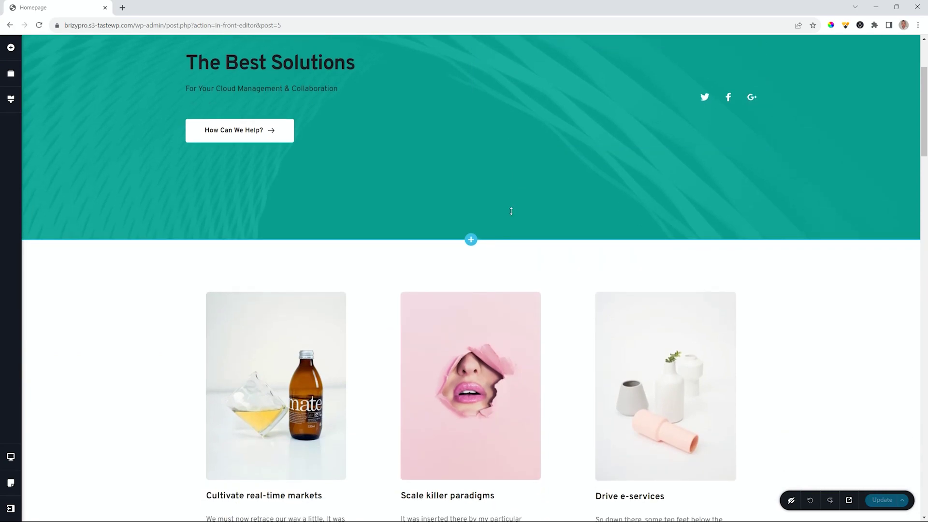
click(11, 99)
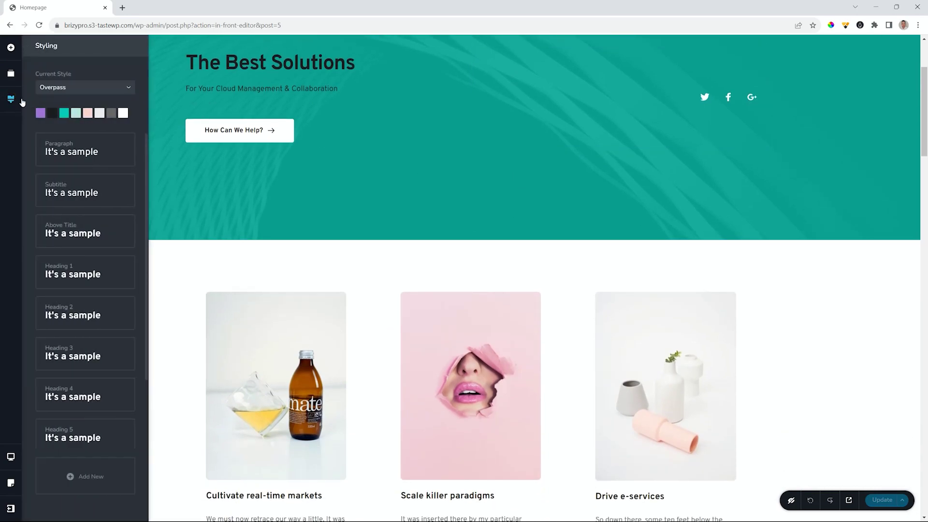
scroll(73, 208, down, 2)
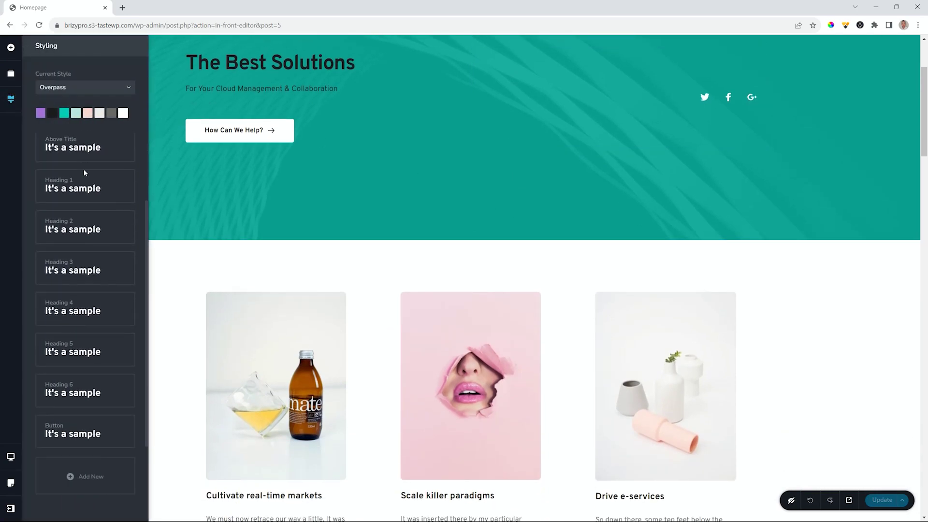
scroll(73, 290, up, 2)
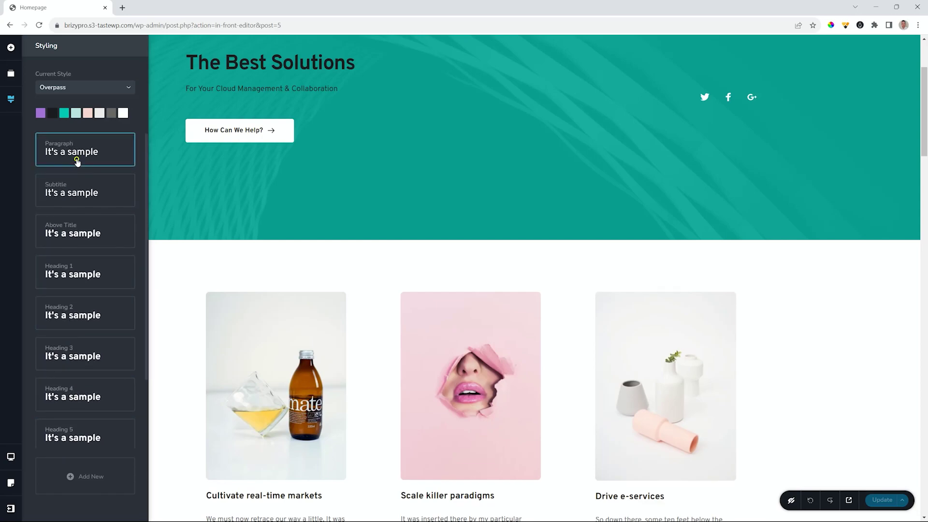
click(74, 159)
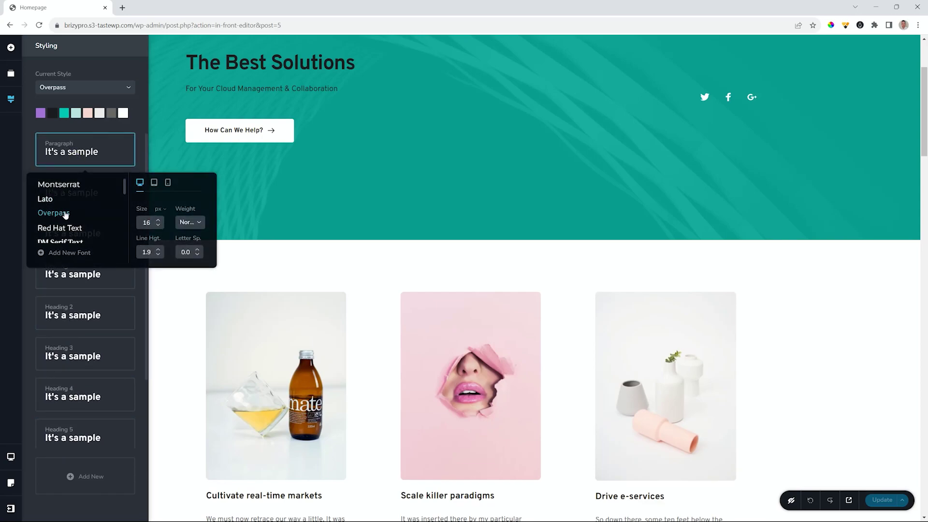
click(129, 138)
scroll(319, 237, up, 3)
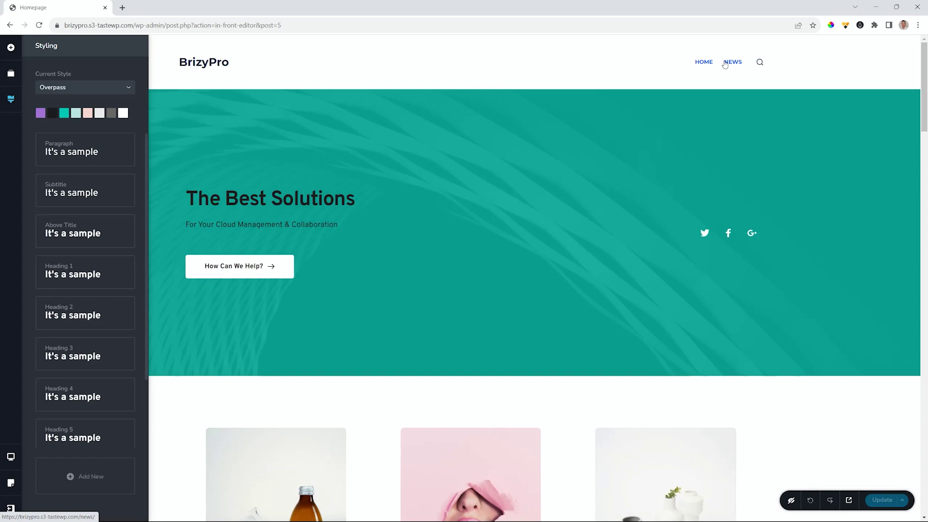
click(827, 436)
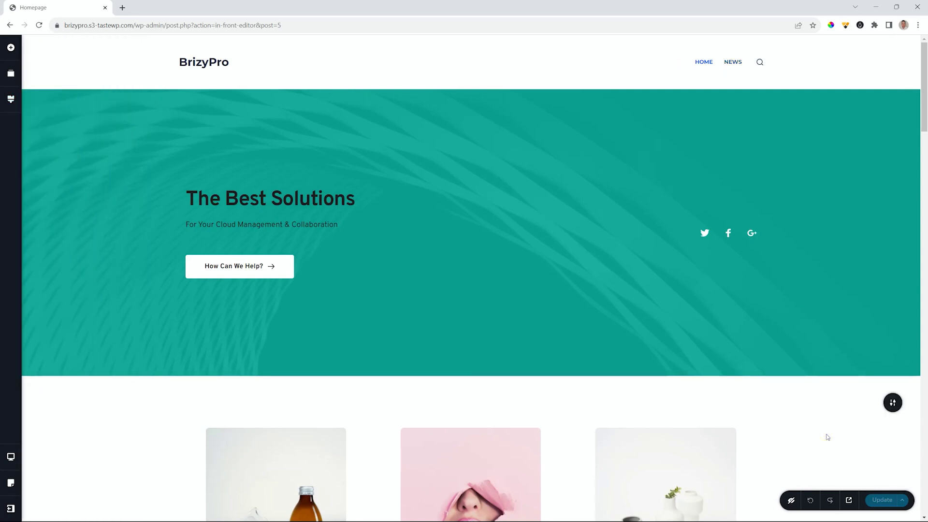